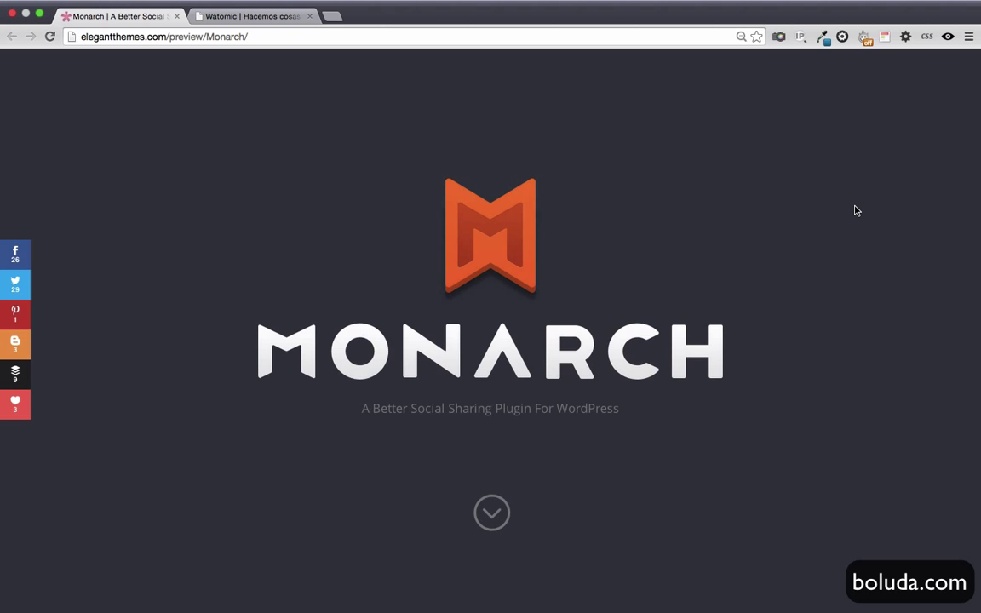
Look through the Monarch plugin preview page and close it.
scroll(856, 211, down, 10)
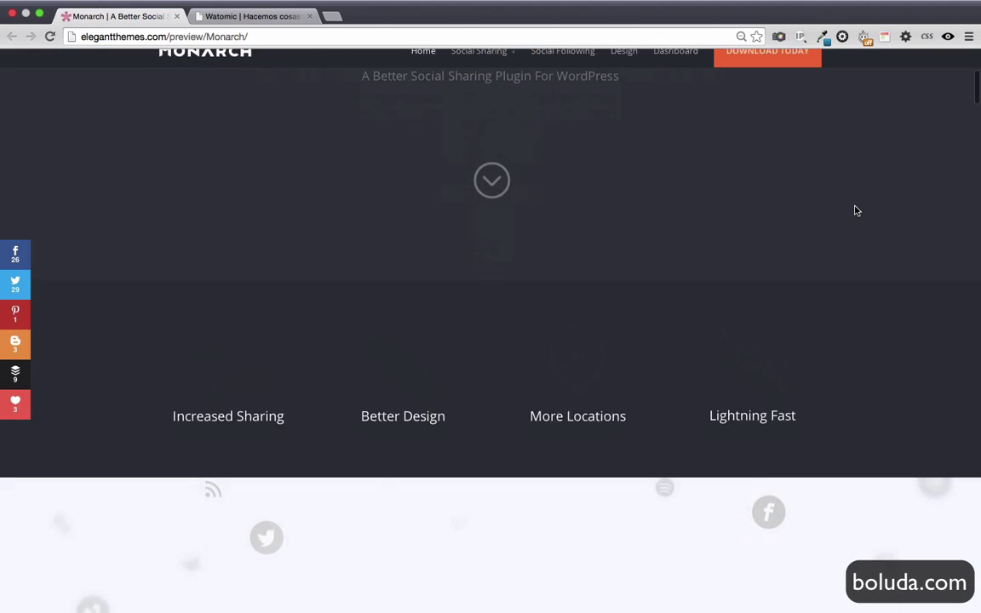
scroll(856, 210, down, 15)
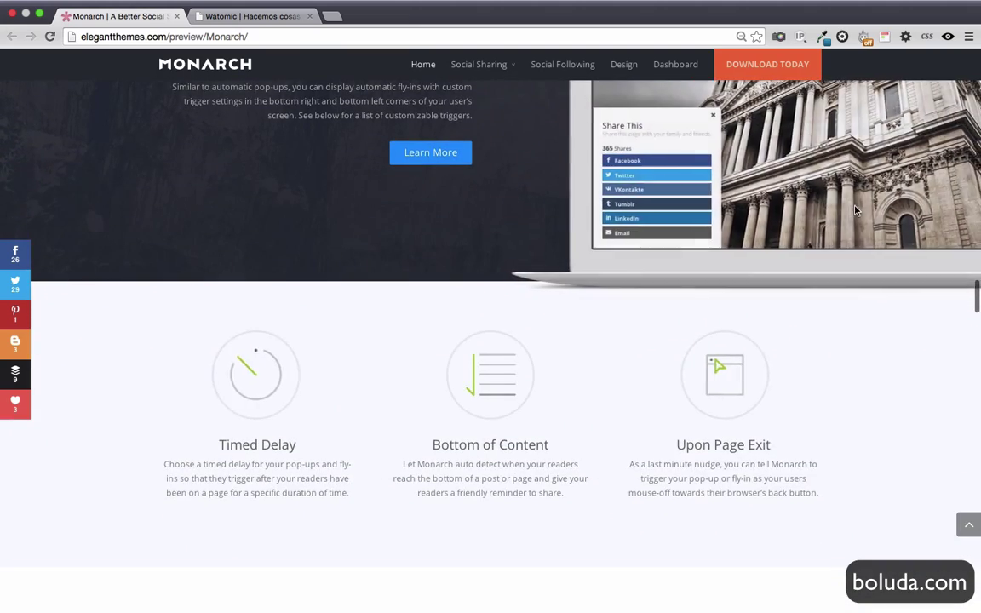
scroll(856, 211, up, 8)
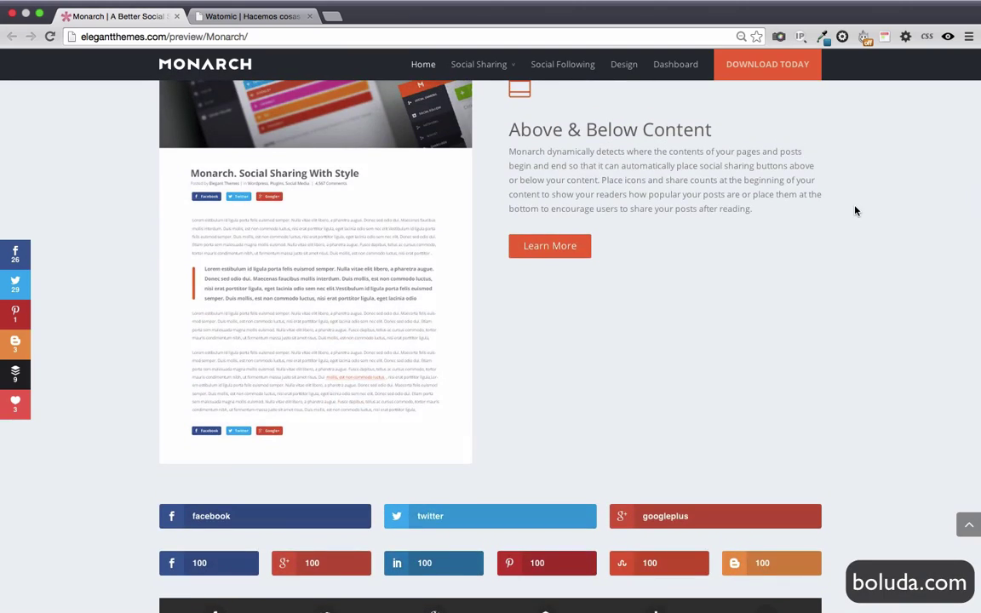
scroll(854, 211, up, 17)
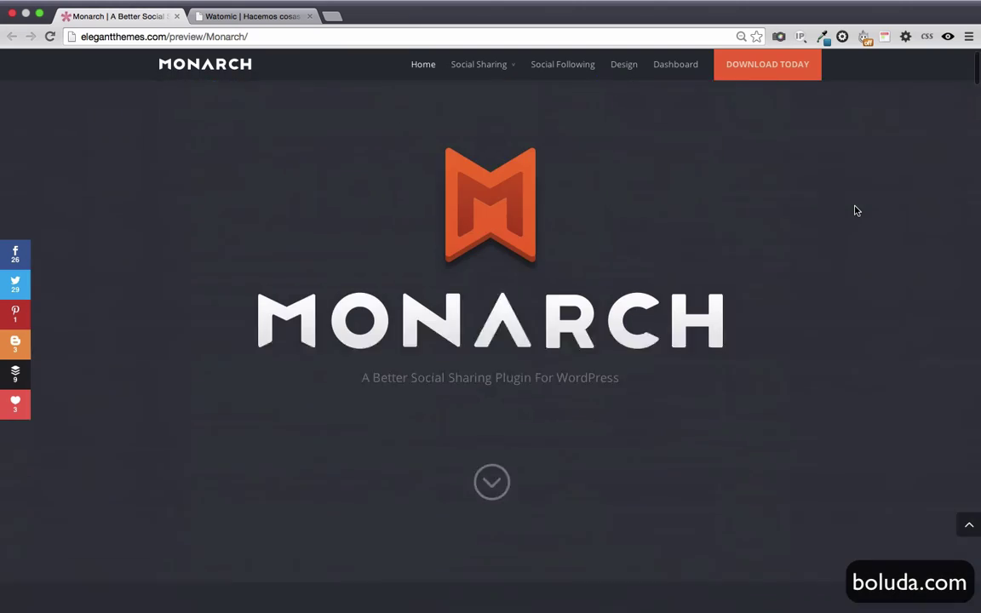
click(177, 17)
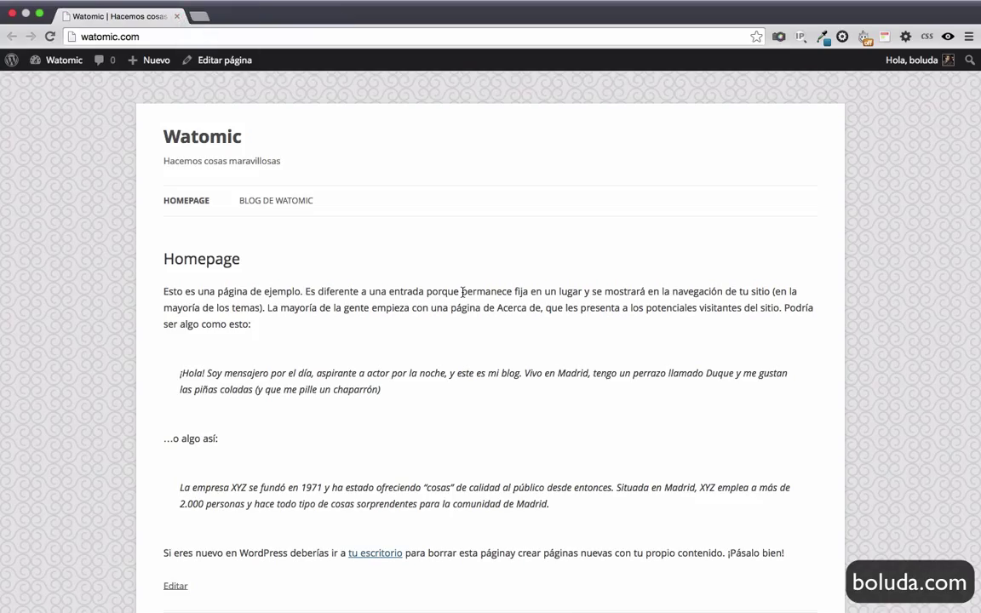
Open the Watomic site's dashboard and activate the Monarch Plugin in the list of installed plugins.
mouse_move(47, 67)
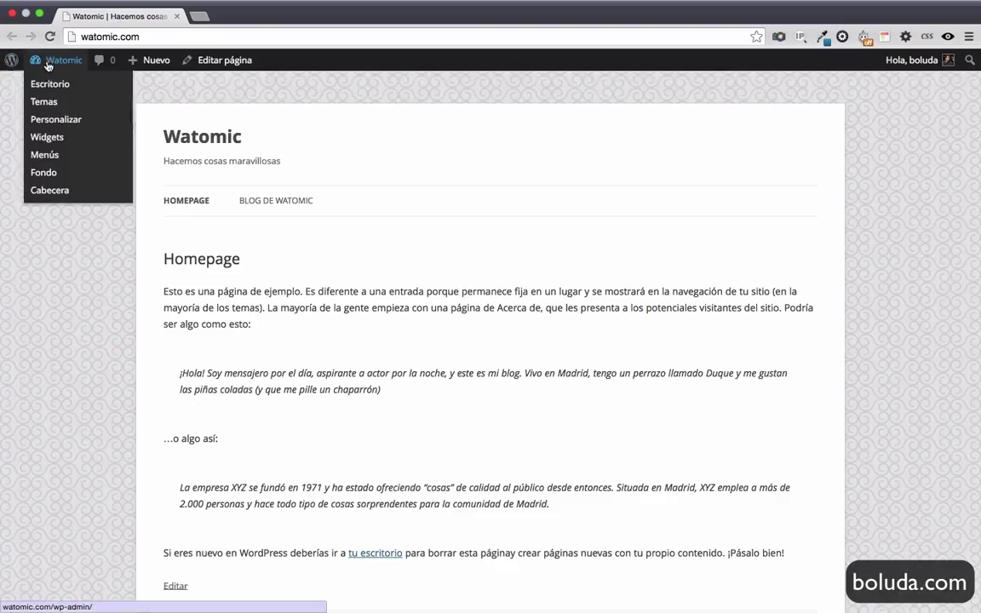
click(53, 84)
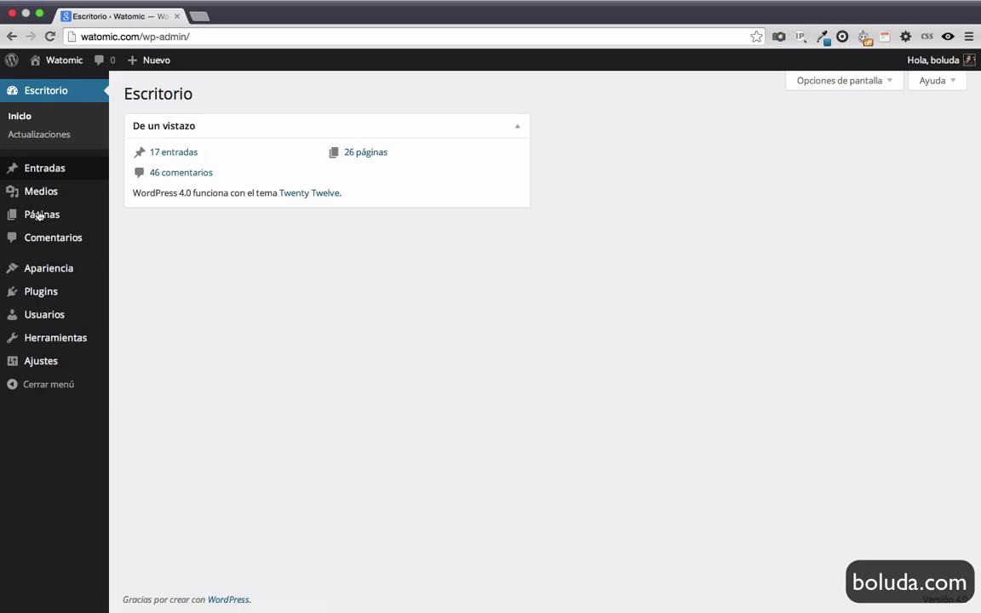
mouse_move(35, 273)
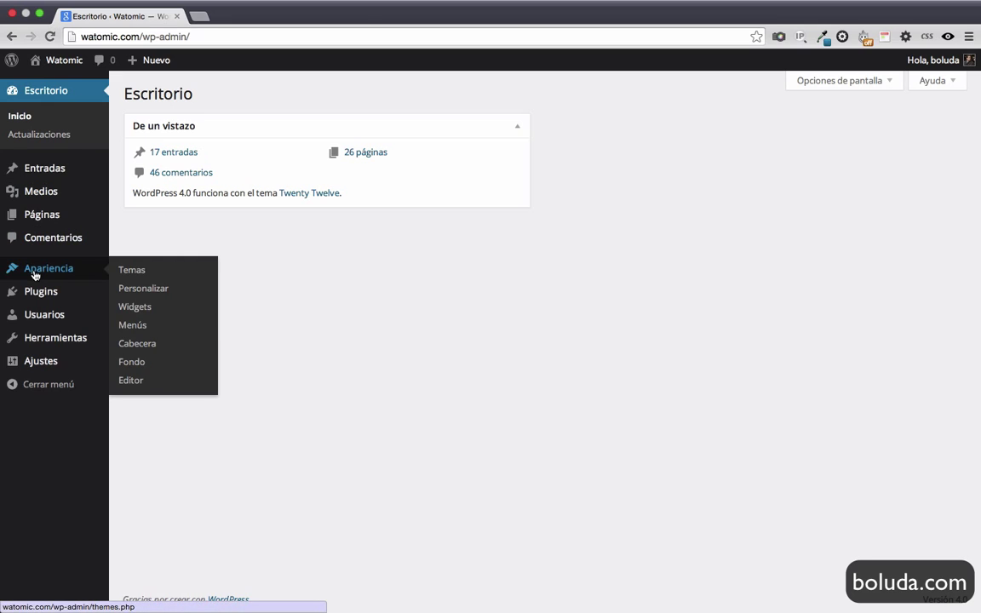
click(62, 295)
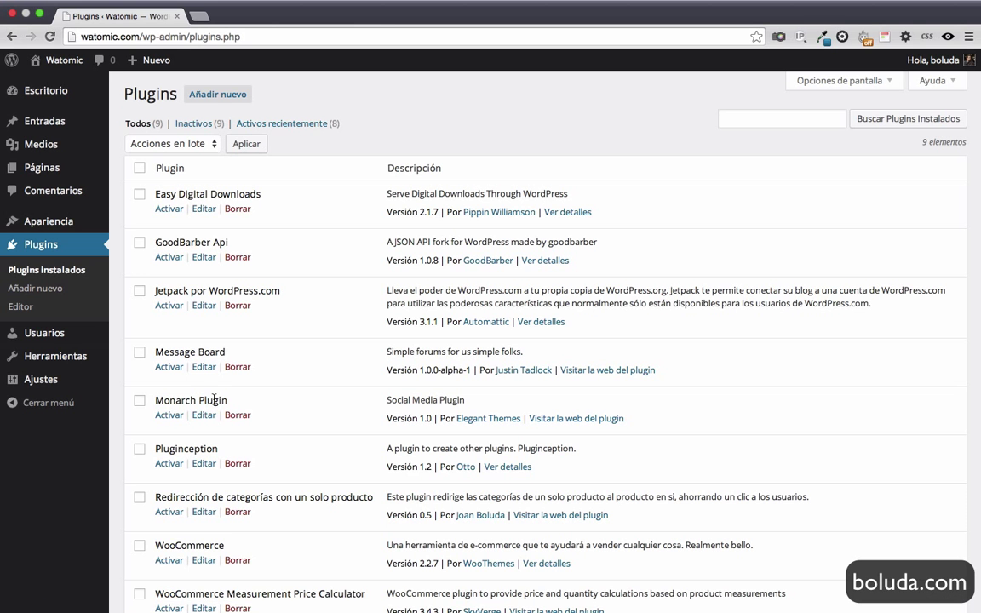
triple_click(181, 398)
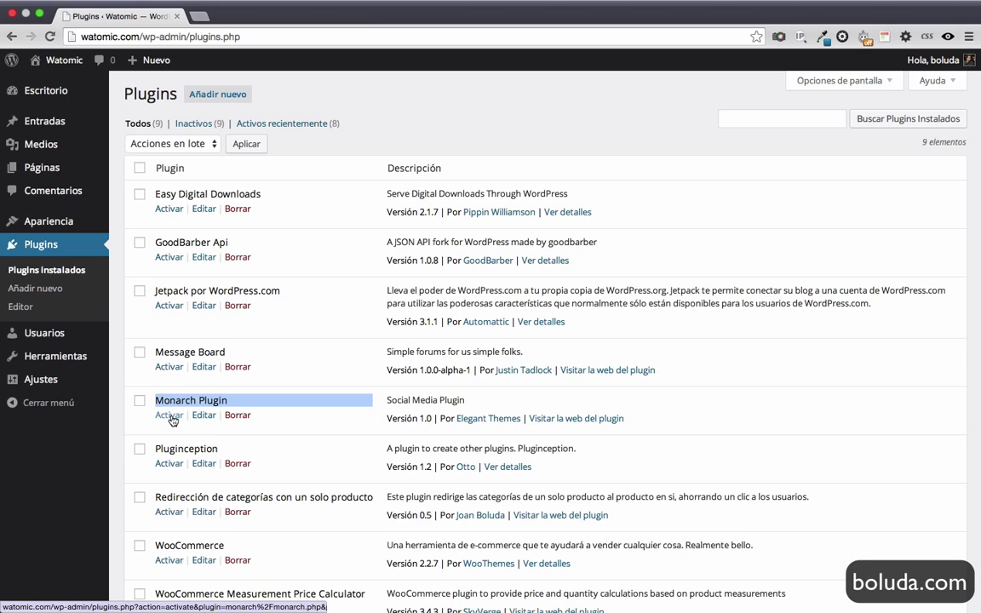
click(171, 417)
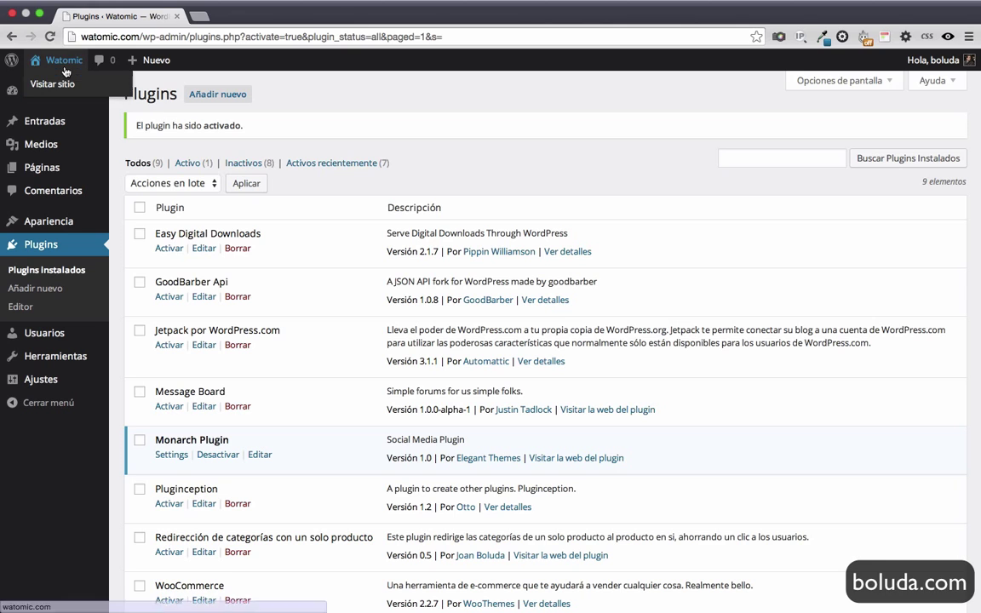
Open the Watomic site in a new browser tab and check its homepage for sharing buttons.
super+click(65, 72)
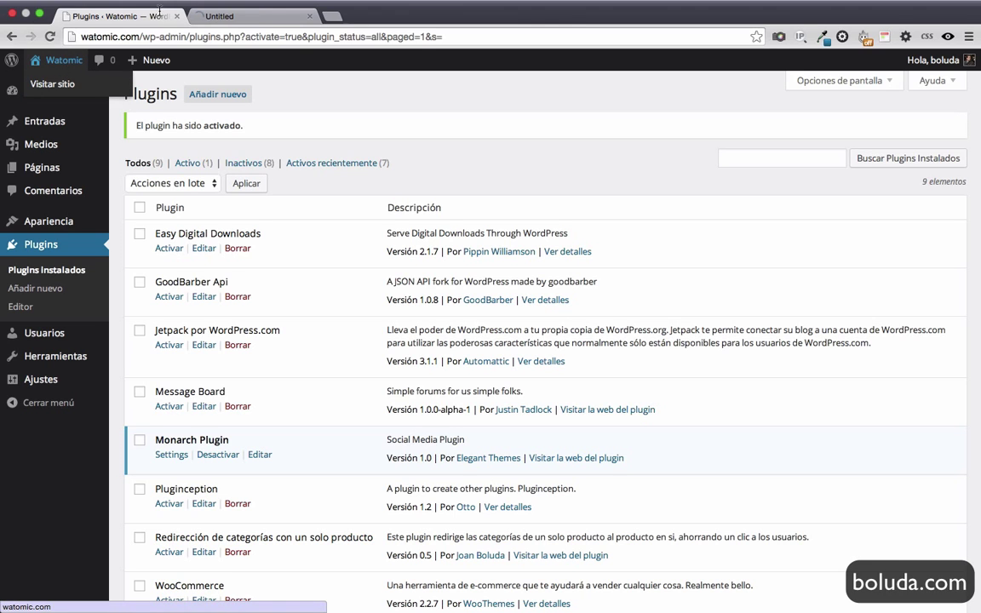
click(260, 17)
scroll(433, 299, down, 5)
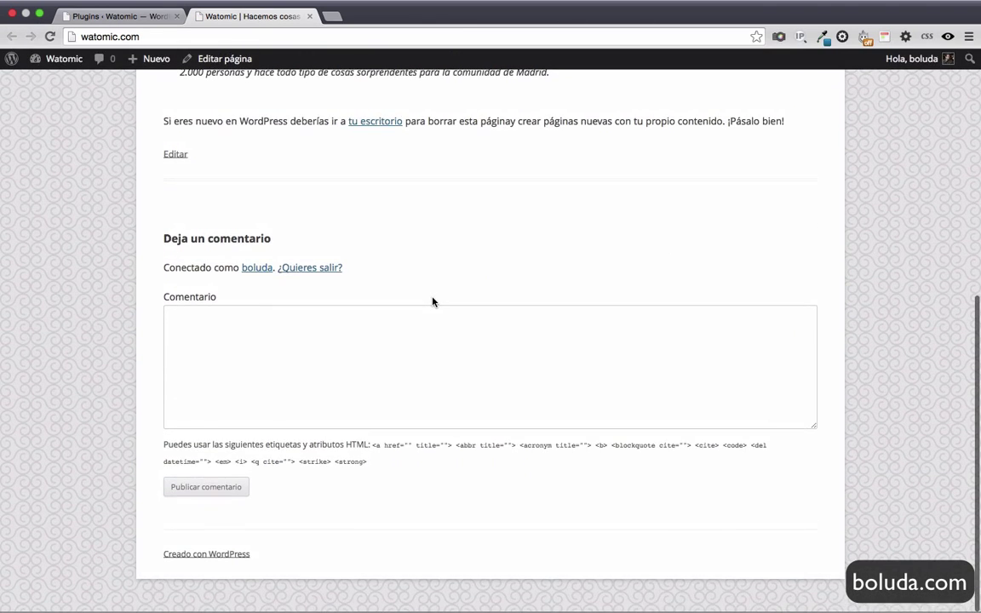
scroll(433, 300, up, 5)
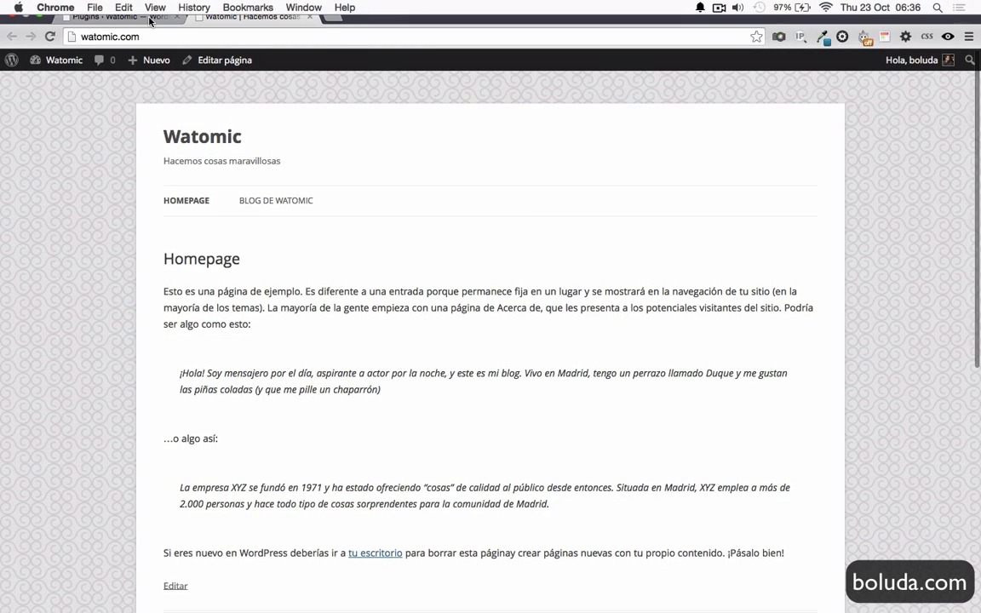
Return to the installed plugins list and open the Monarch Plugin's settings.
click(150, 19)
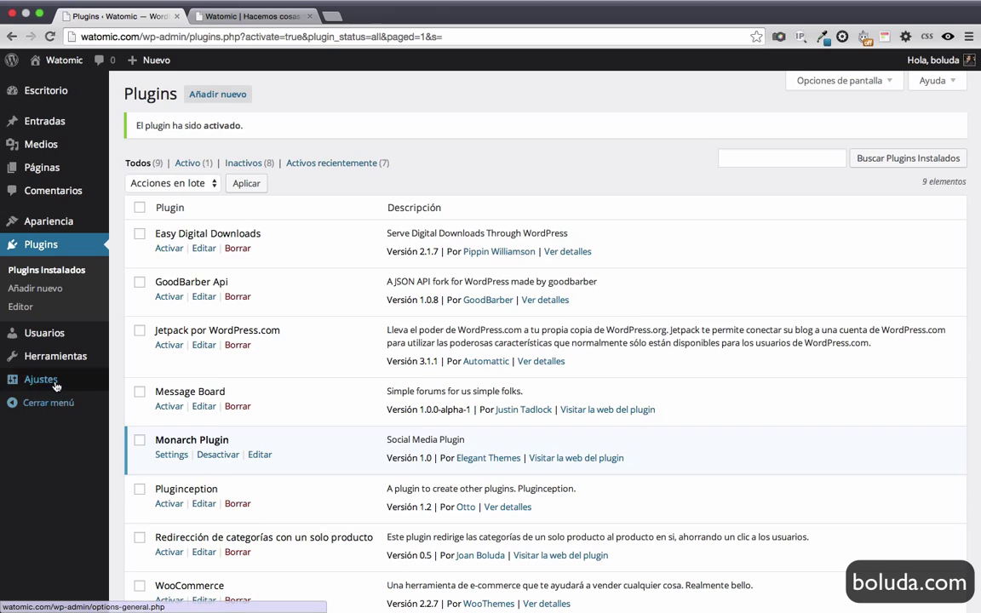
mouse_move(55, 385)
mouse_move(60, 356)
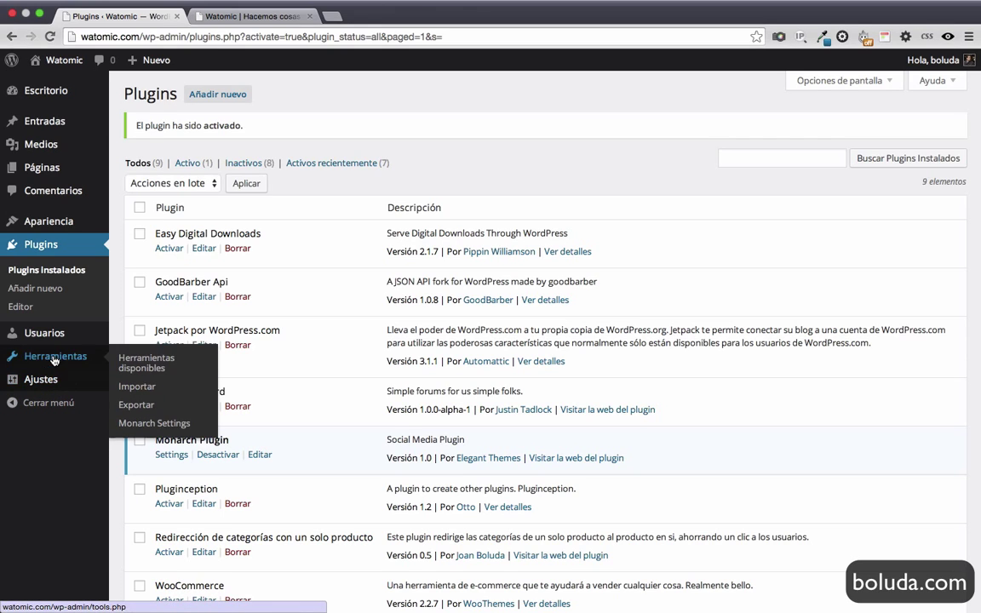
click(170, 456)
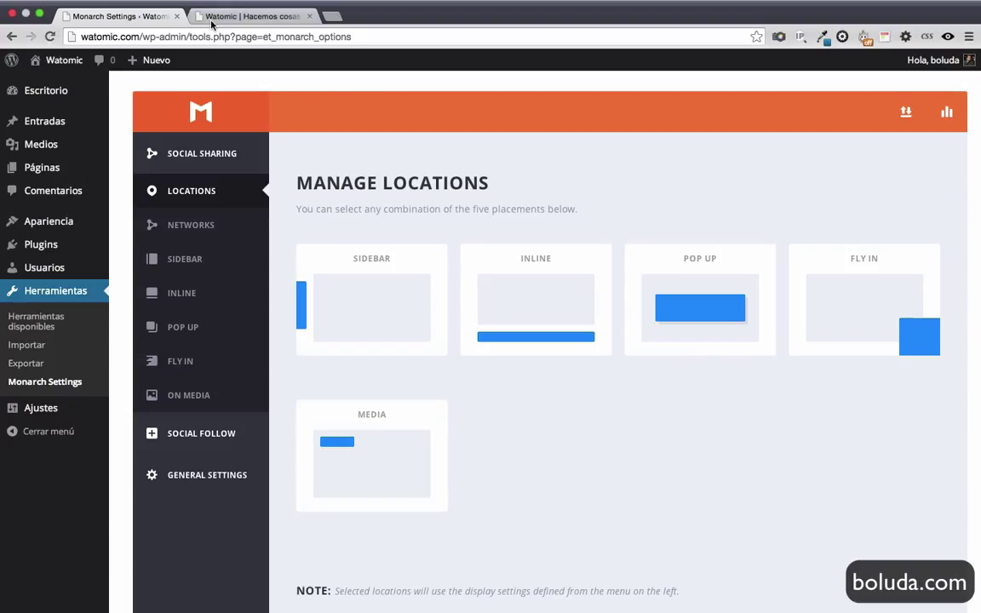
Enable the Sidebar location for social sharing and save the changes.
click(441, 317)
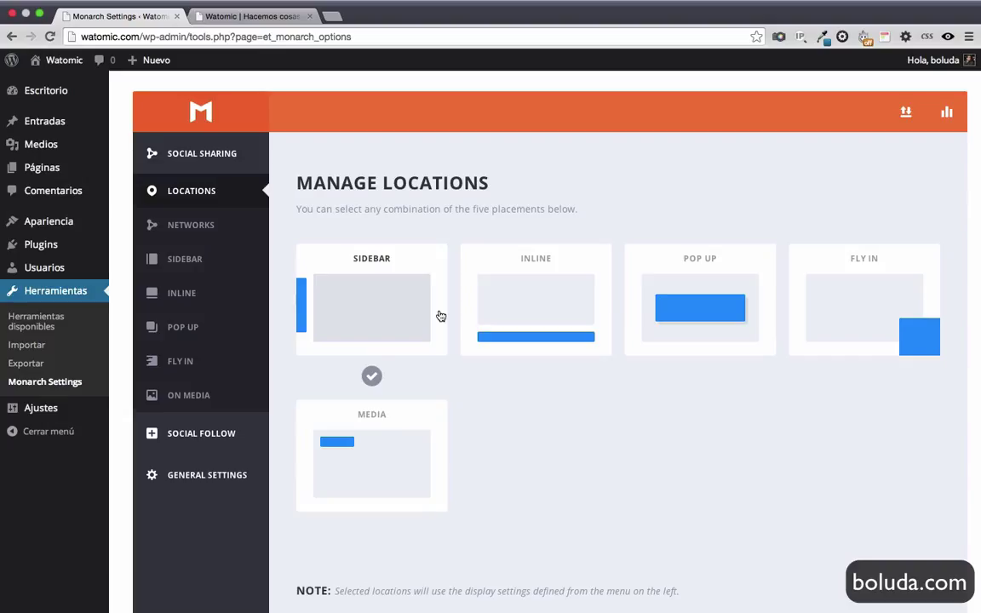
click(442, 317)
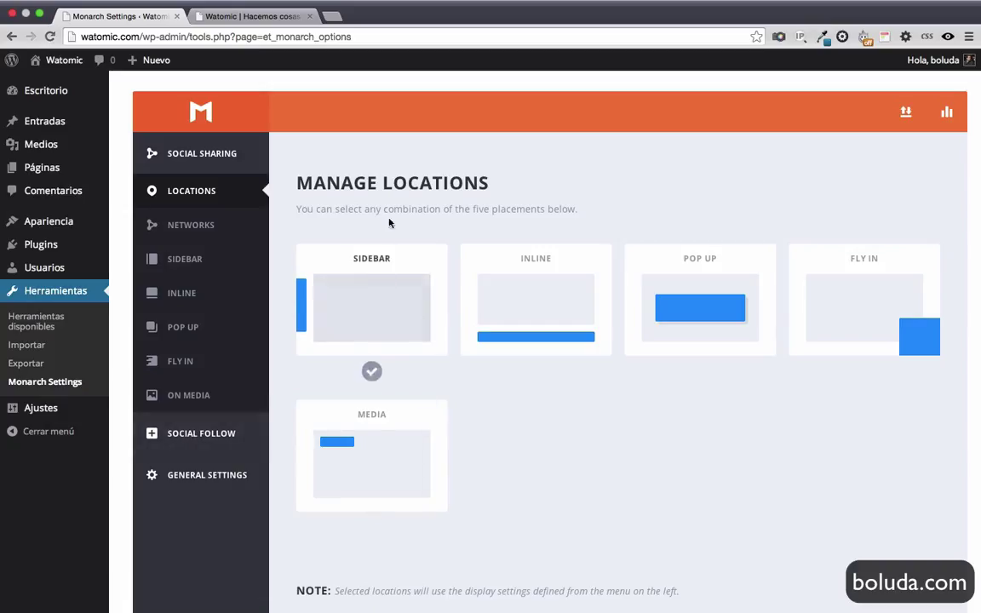
click(375, 310)
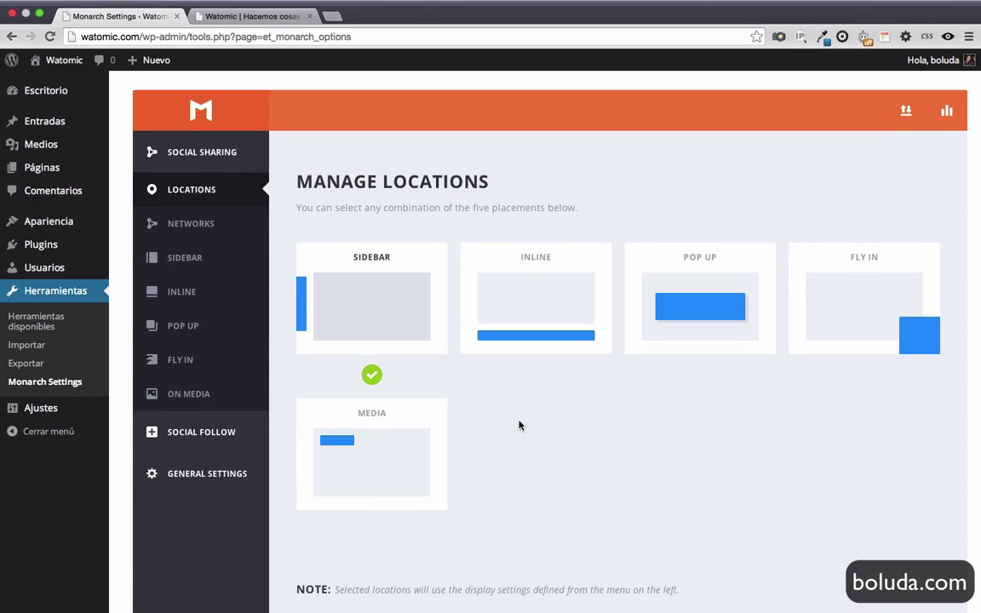
scroll(520, 425, down, 5)
click(382, 434)
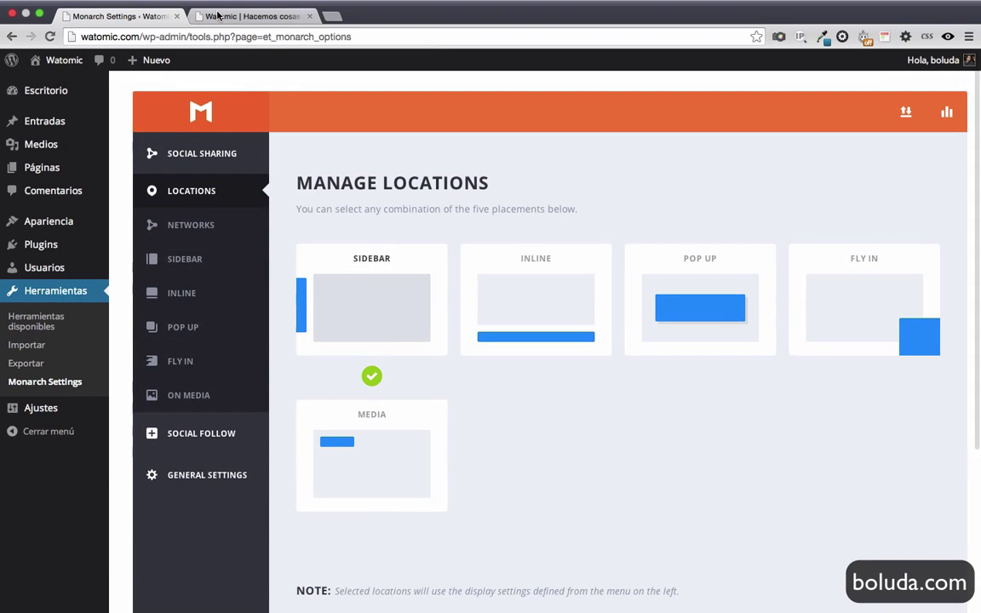
Reload the Watomic homepage to check the sidebar sharing buttons.
click(218, 16)
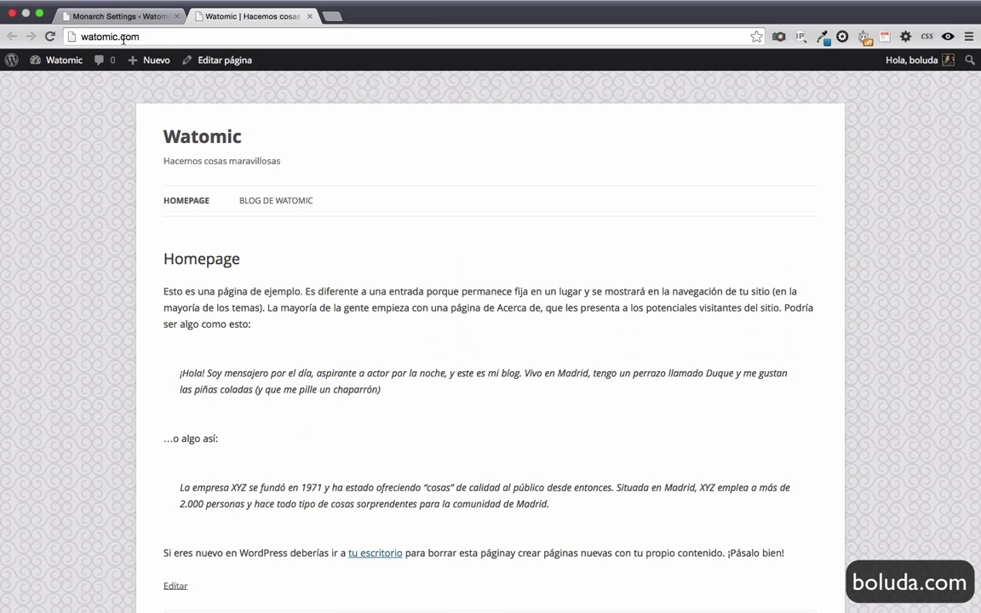
click(51, 38)
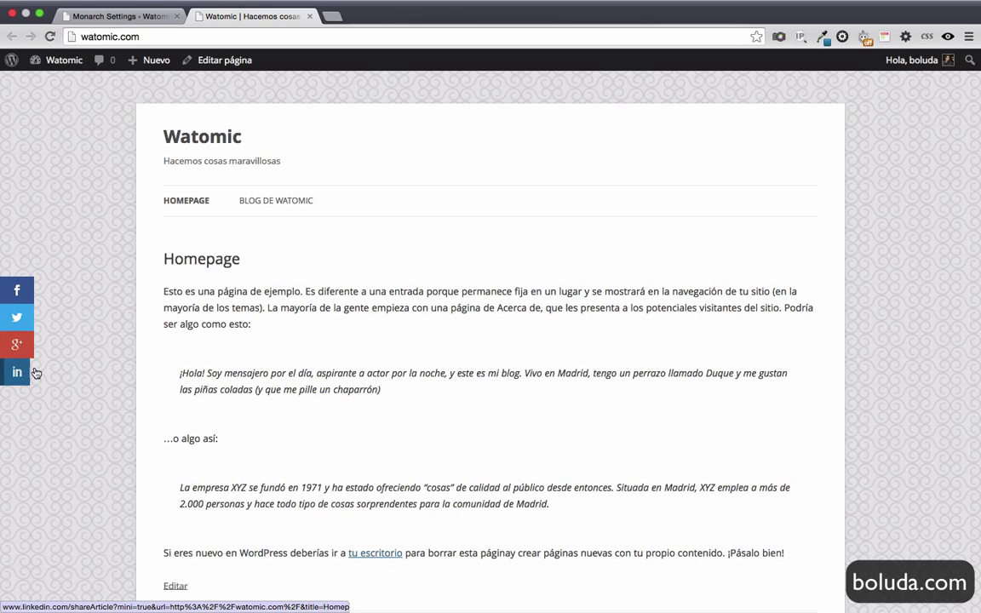
Enable the Inline location in the Monarch settings and save the changes.
click(134, 19)
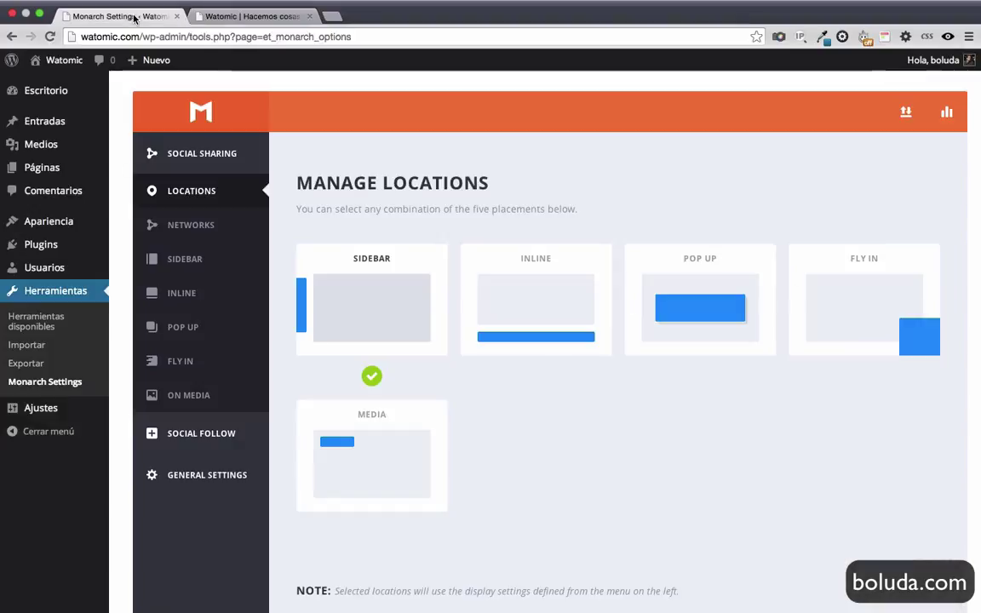
click(535, 289)
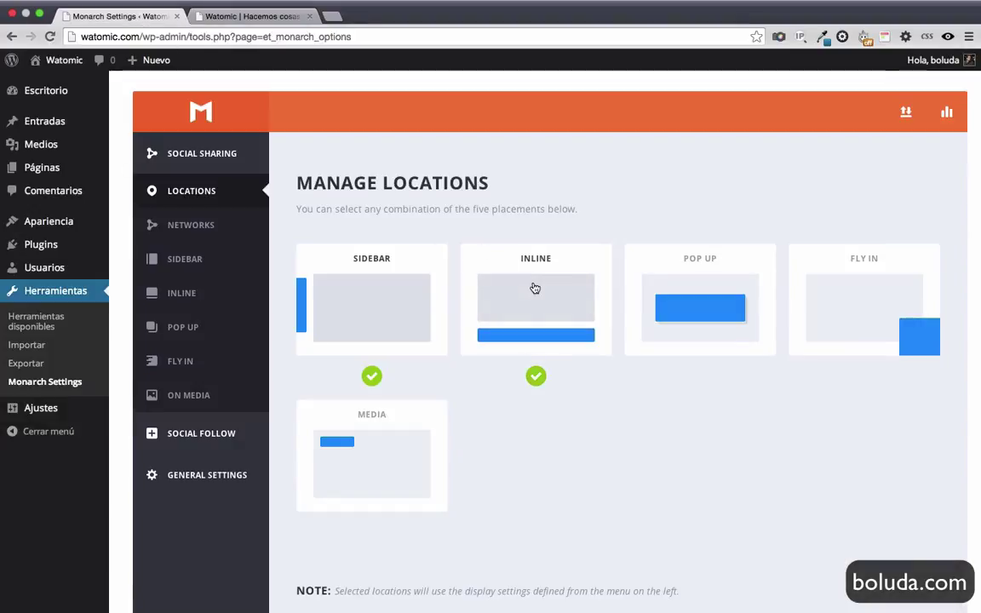
scroll(535, 289, down, 5)
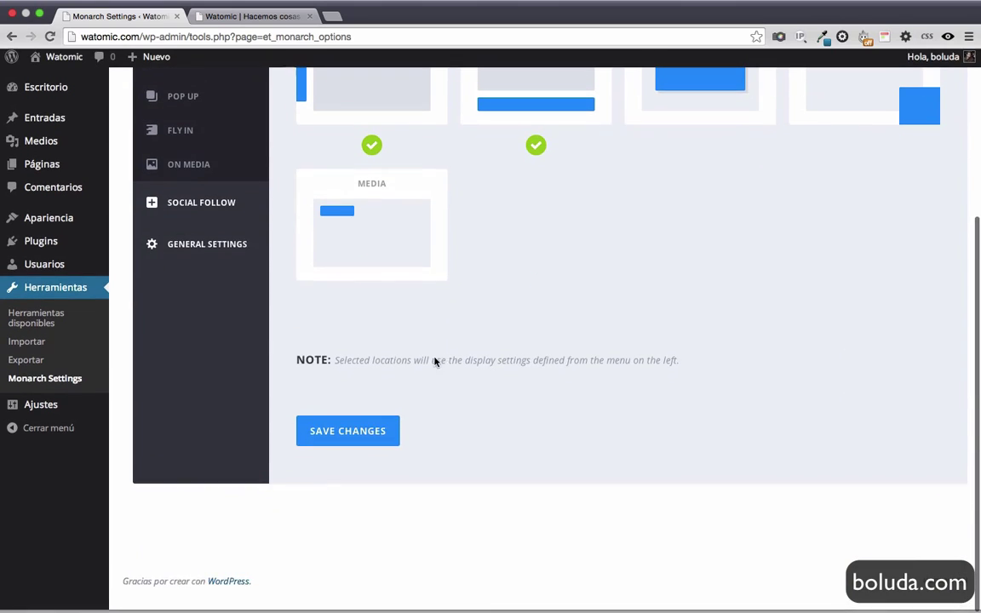
click(365, 440)
scroll(545, 363, up, 5)
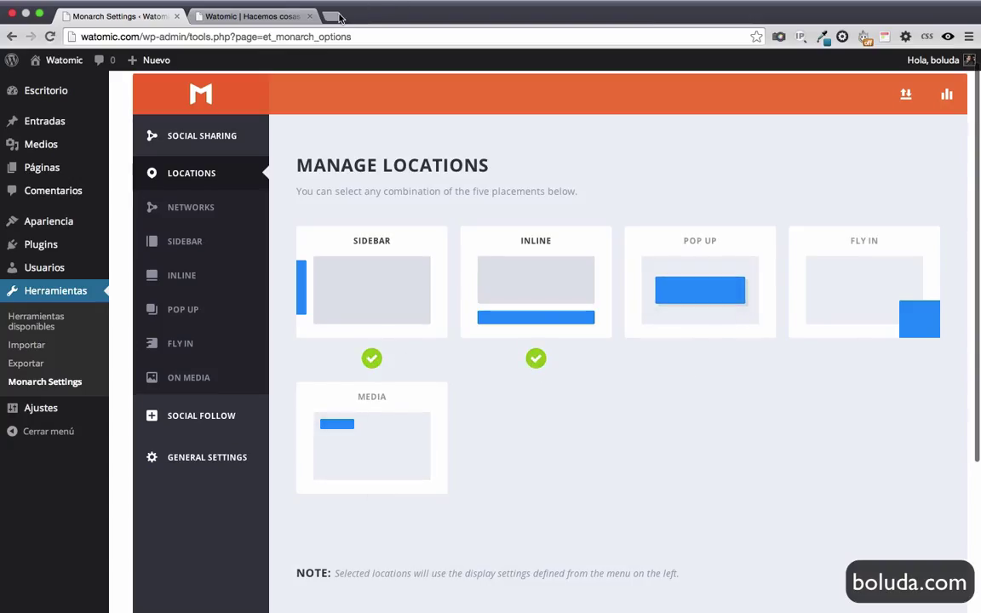
Open the blog post "How to improve your ranking on Google" and examine its inline sharing buttons.
click(278, 17)
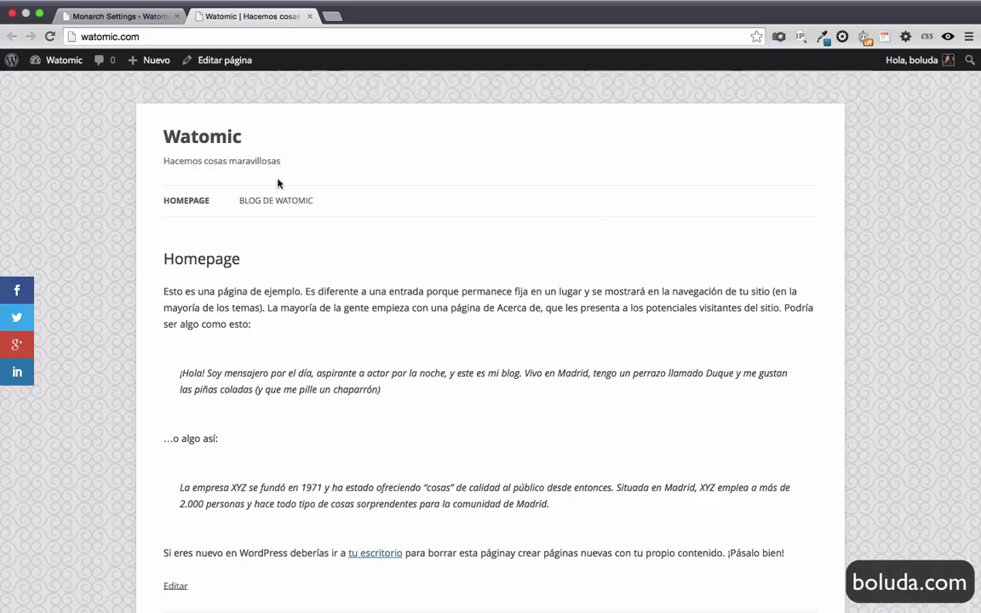
click(288, 202)
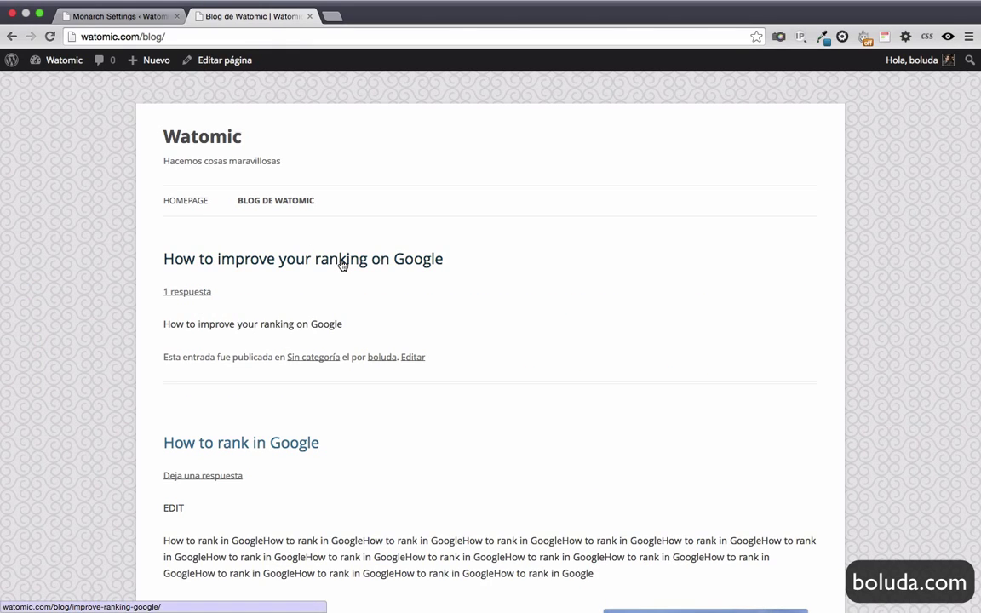
click(339, 264)
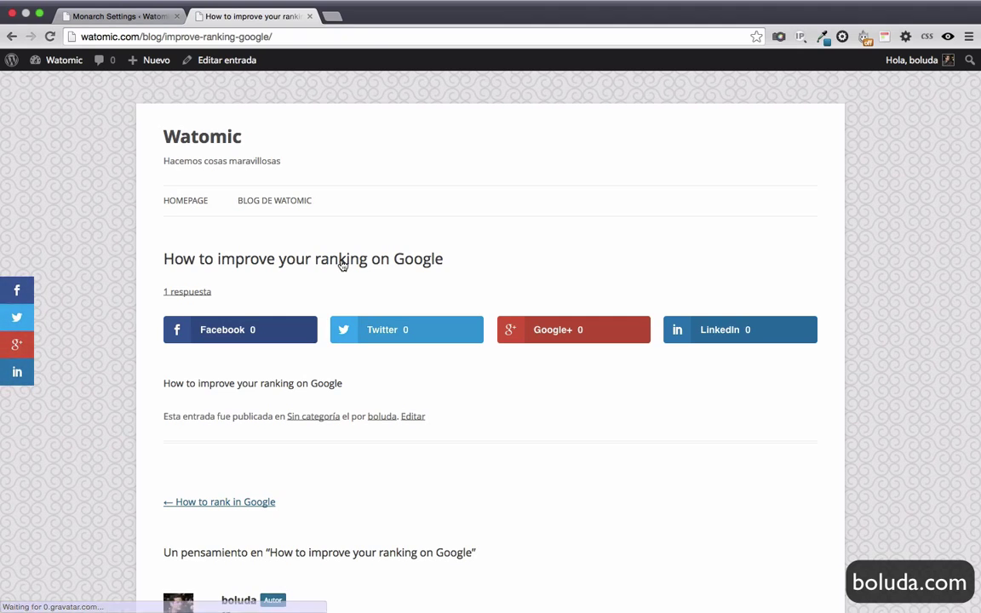
scroll(341, 265, down, 2)
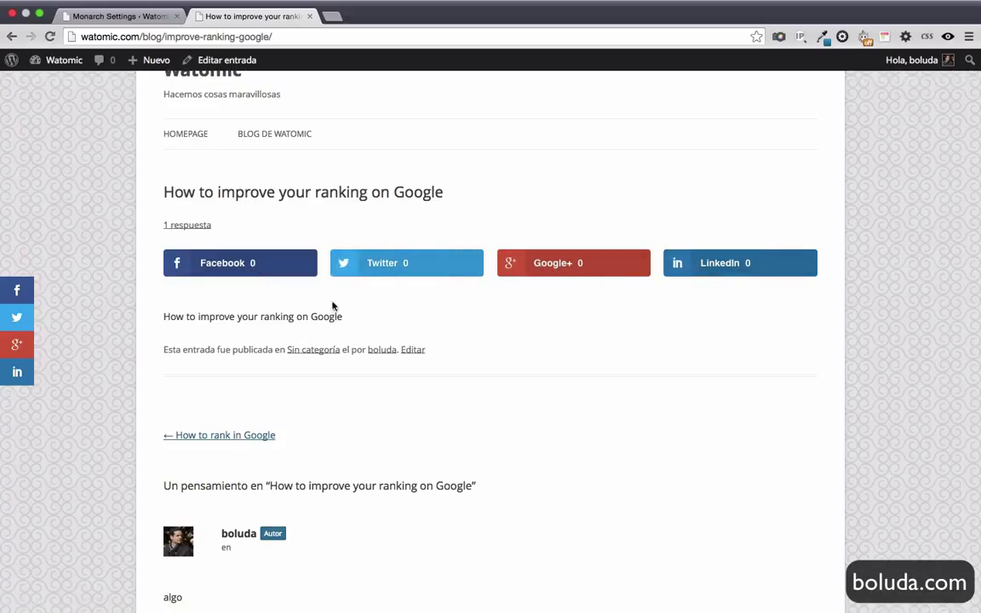
scroll(381, 434, down, 3)
scroll(381, 434, up, 5)
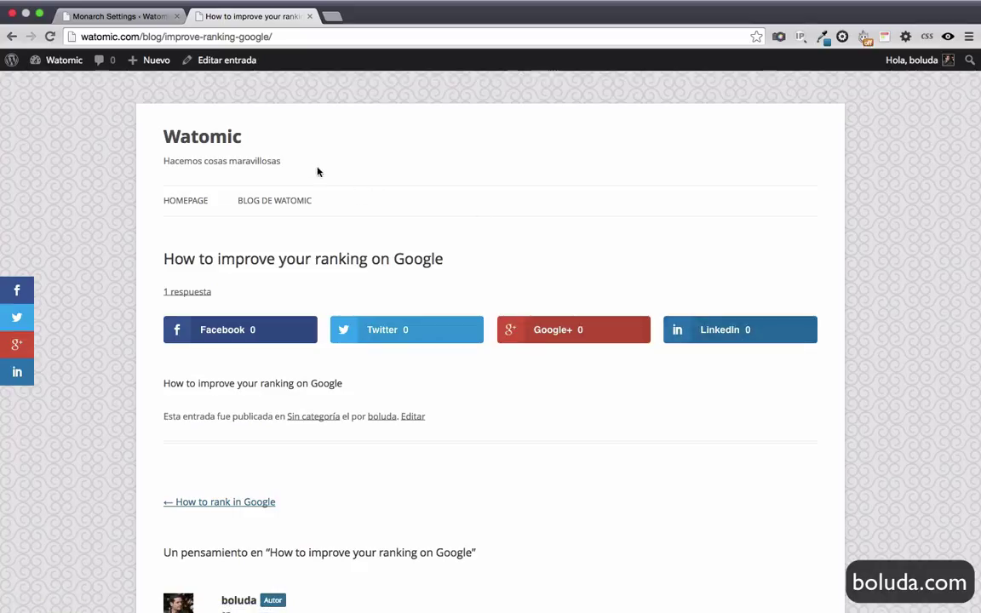
Enable the Pop Up location in the Monarch settings and save the changes.
click(136, 18)
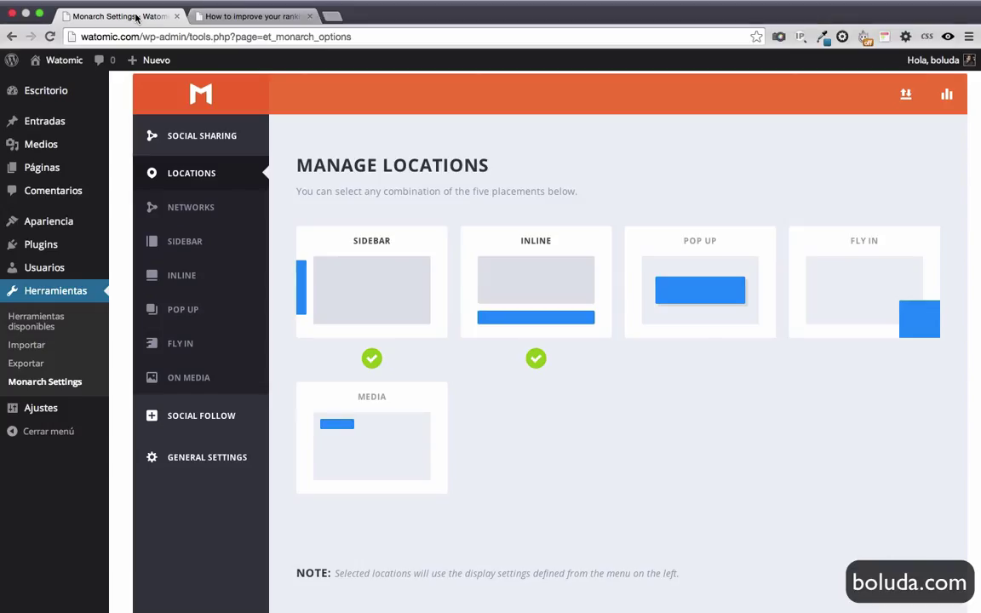
click(694, 298)
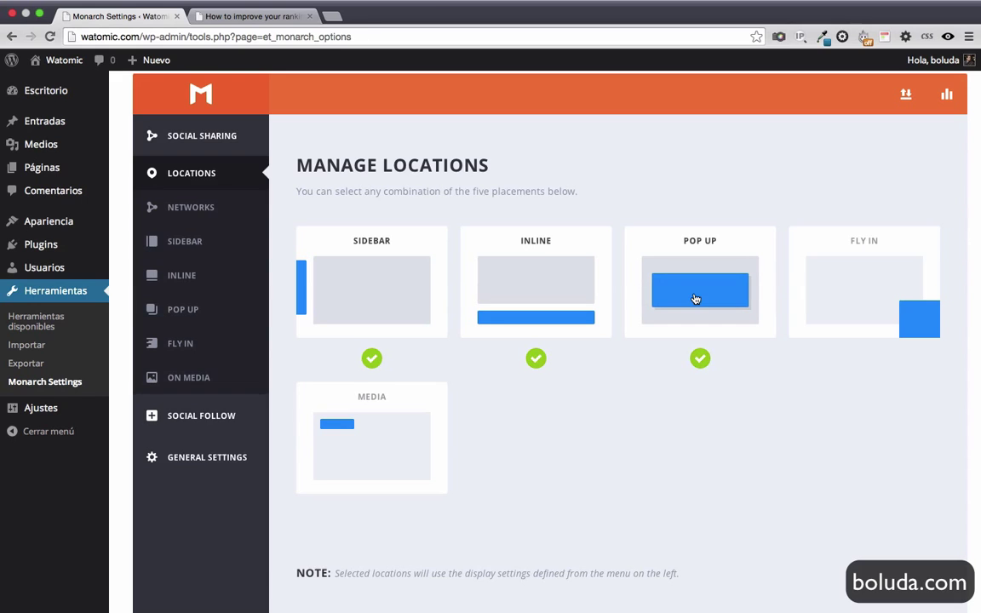
click(246, 17)
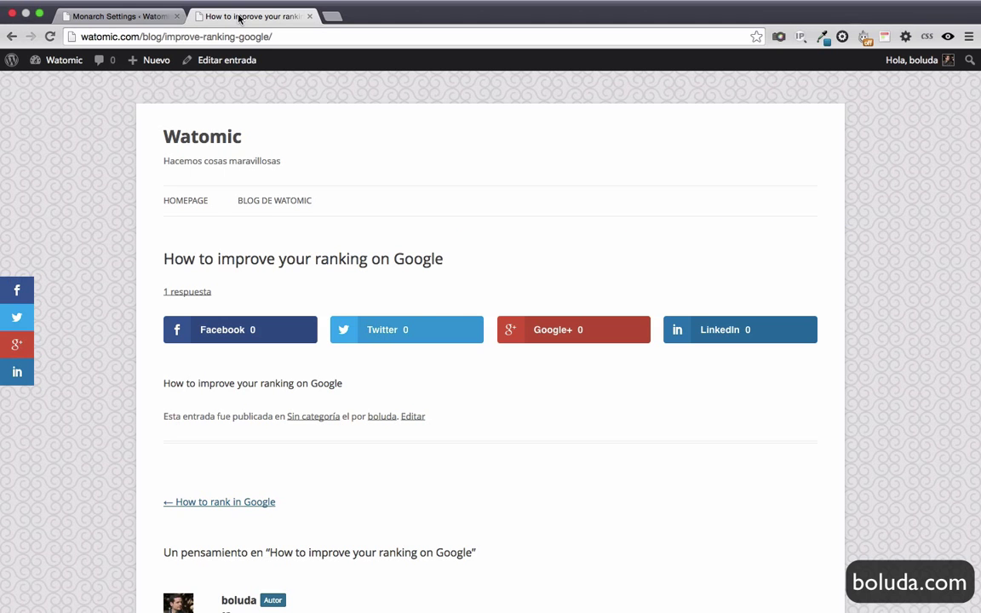
click(150, 17)
scroll(409, 287, down, 5)
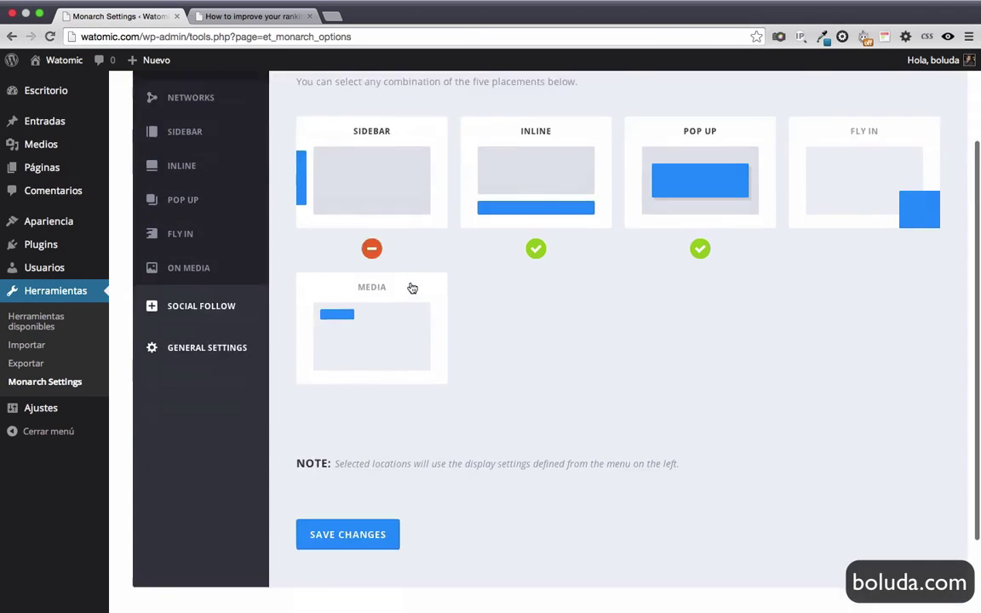
click(385, 429)
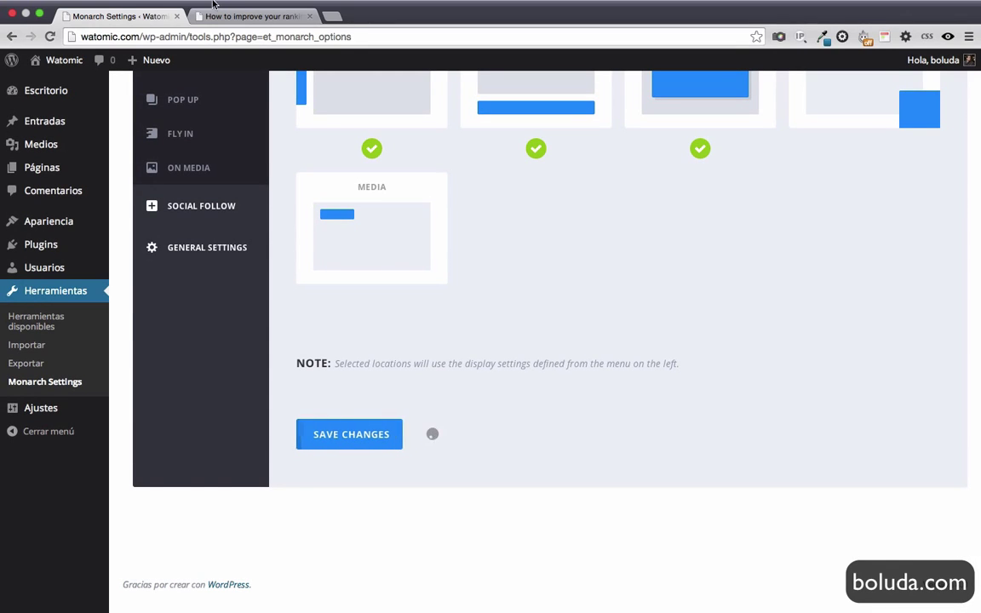
Reload the blog post "How to improve your ranking on Google" and check it down to the end for the sharing pop-up.
click(255, 17)
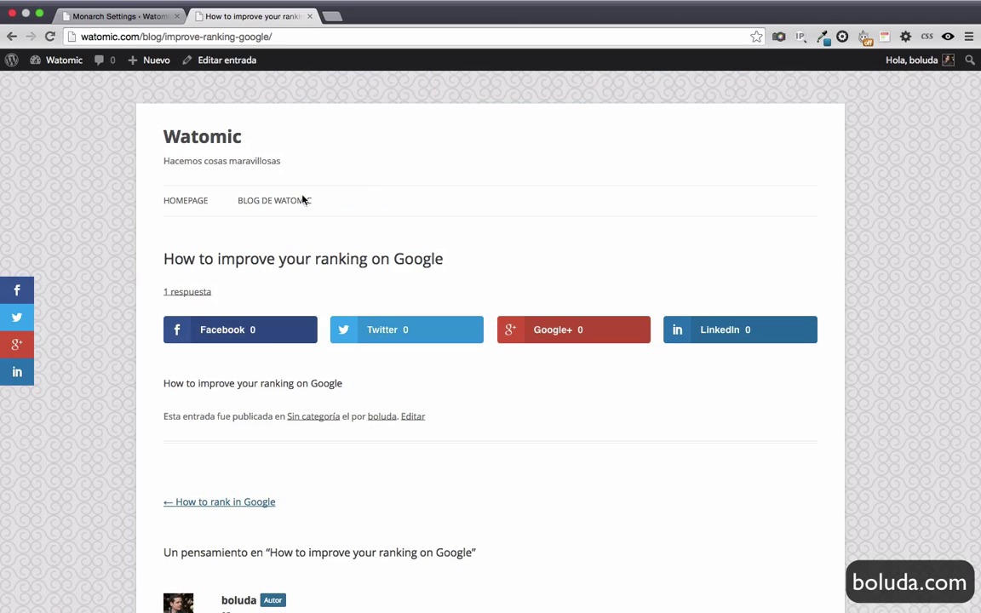
click(52, 37)
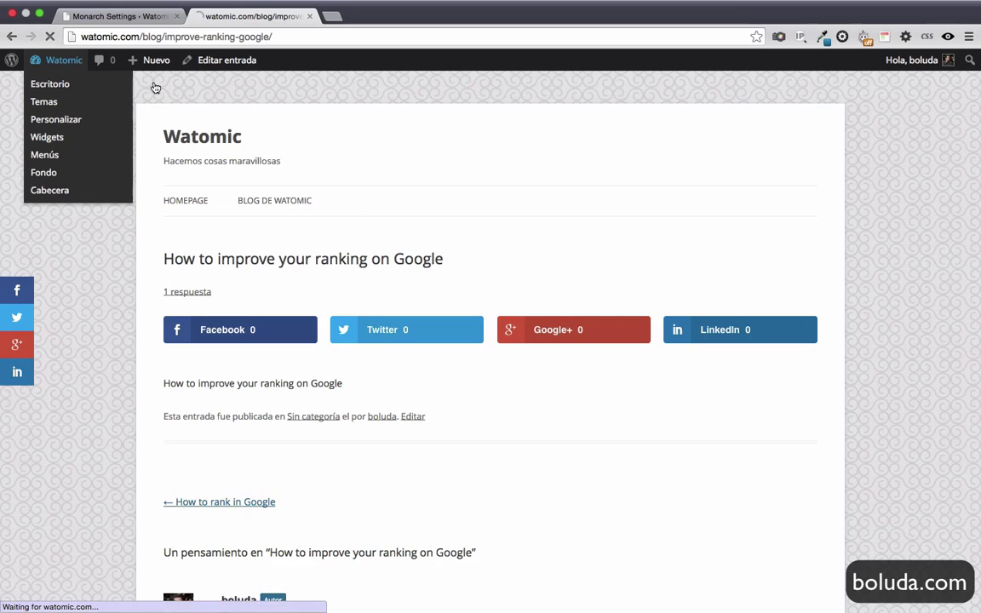
scroll(383, 226, down, 10)
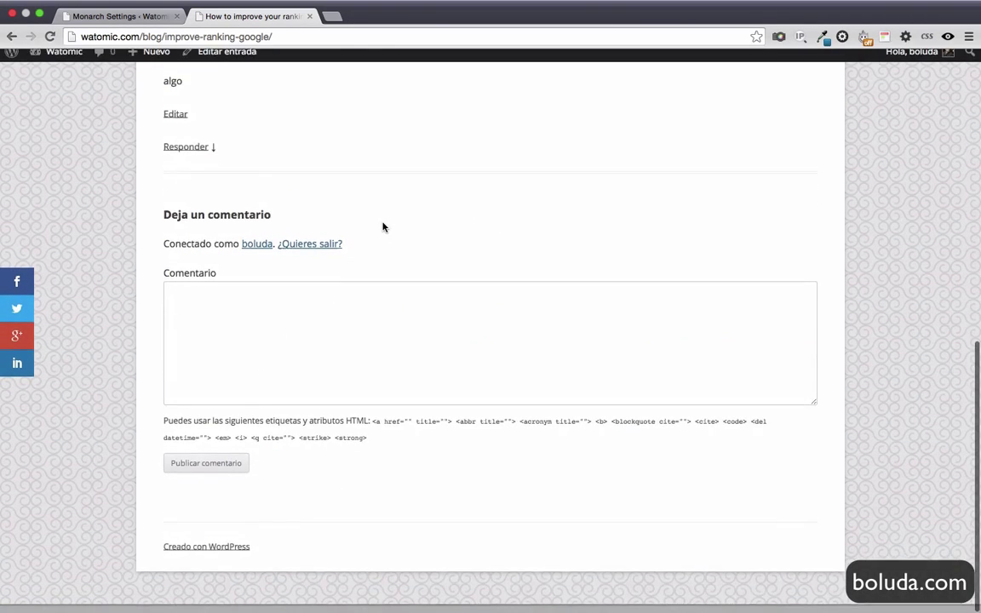
scroll(384, 226, up, 10)
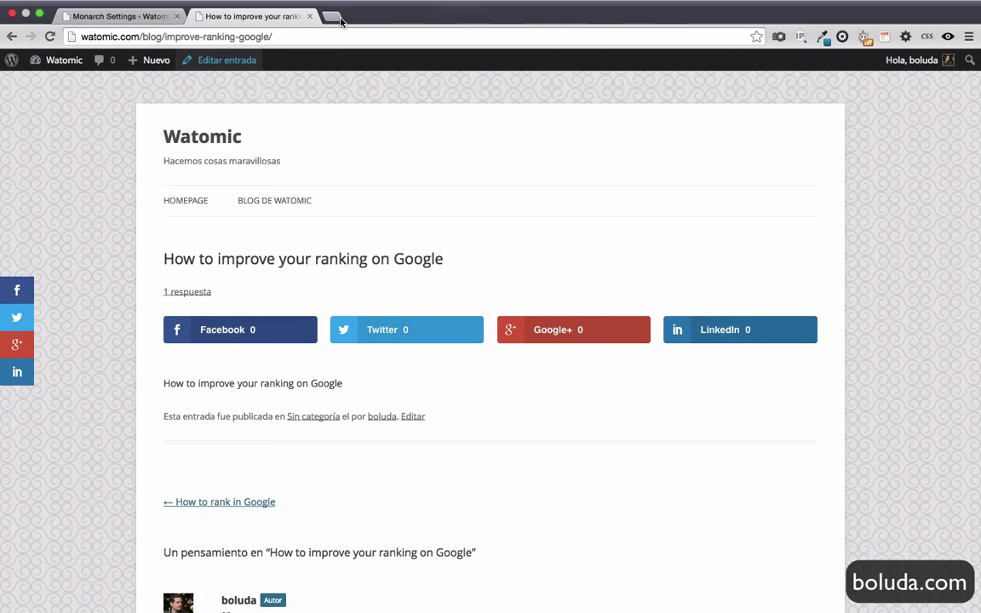
Open the Watomic homepage and check for the sharing pop-up, including after switching to a blank browser tab and back.
click(335, 17)
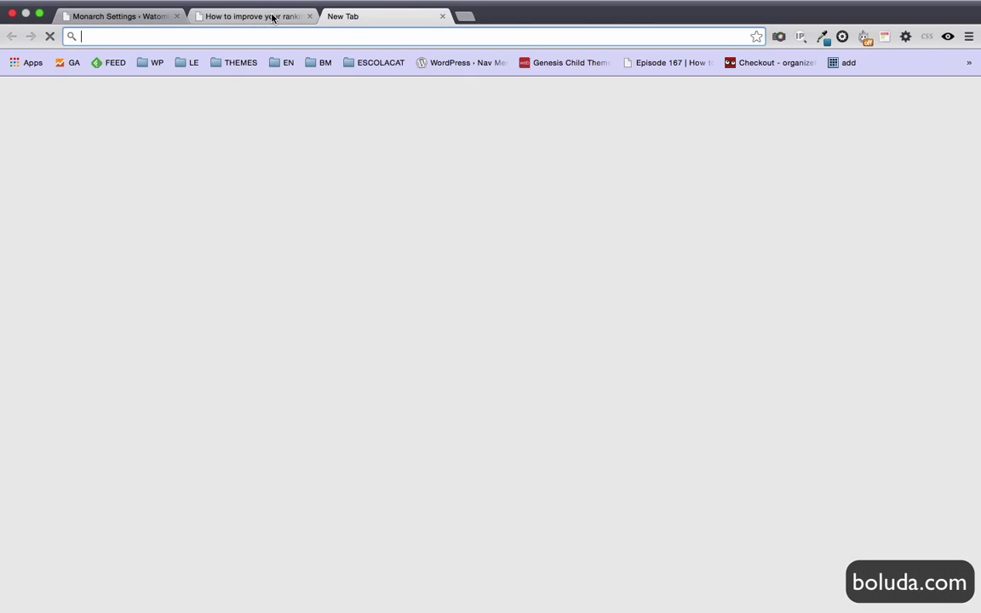
click(274, 17)
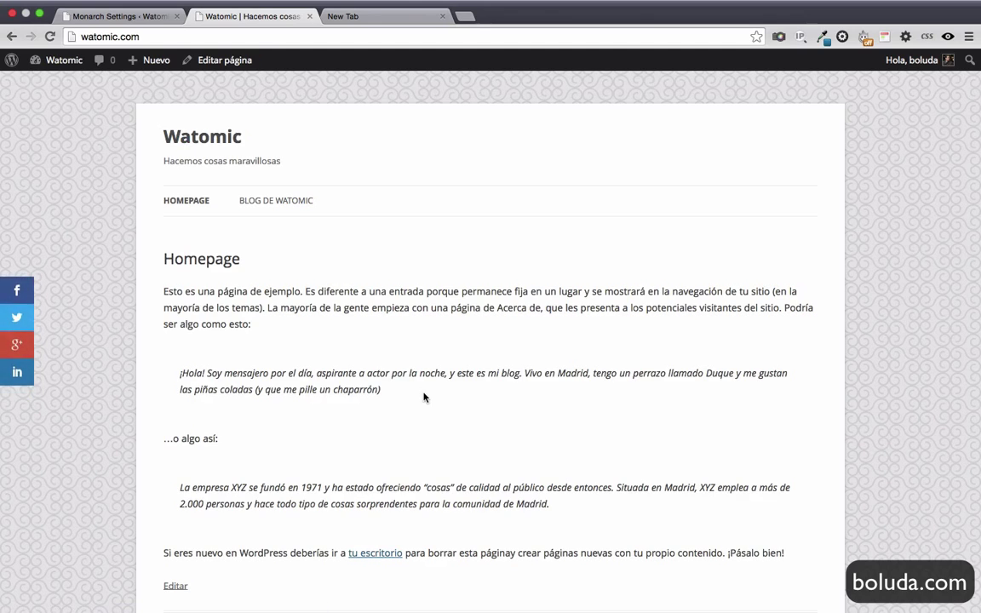
scroll(422, 394, down, 5)
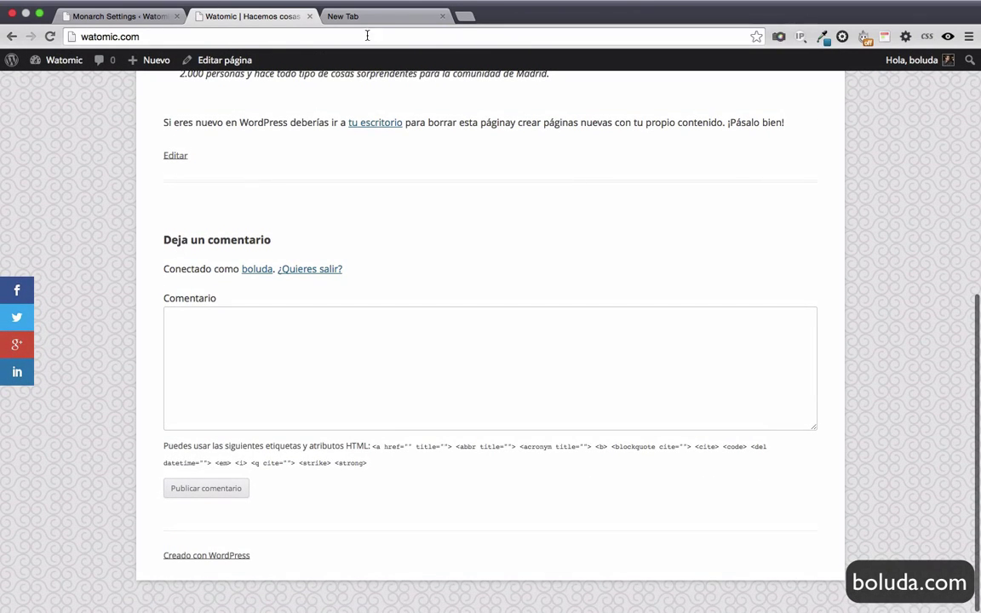
click(372, 17)
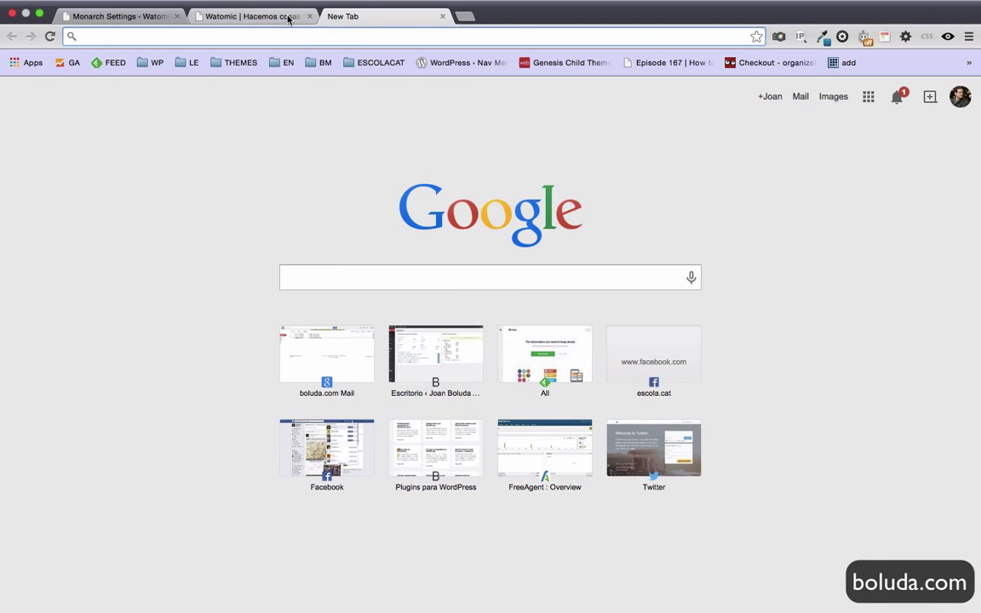
click(290, 18)
click(442, 16)
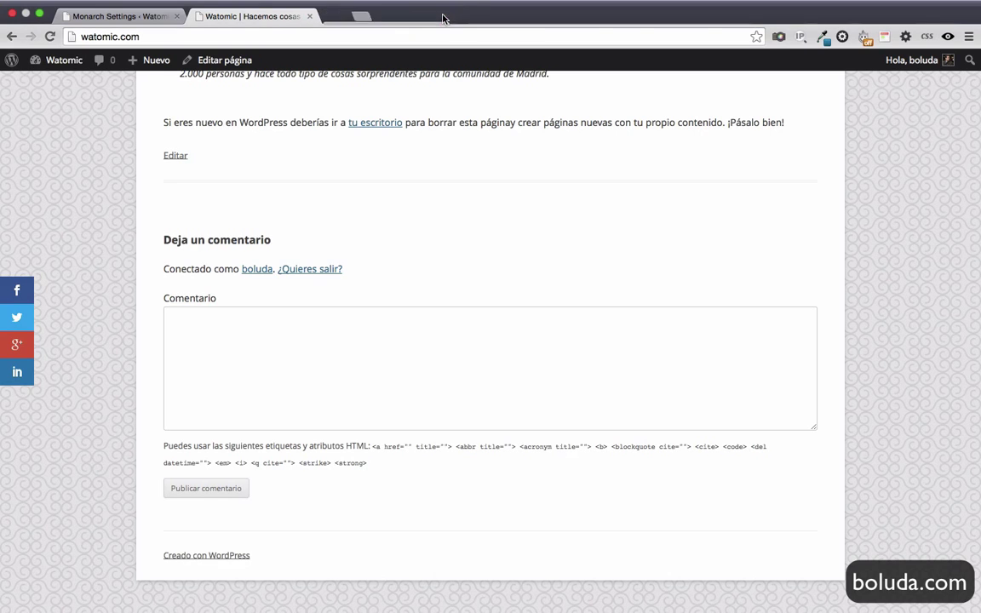
Examine the social sharing Pop Up configuration in Monarch, including its display settings and the explanation of the delay.
click(141, 18)
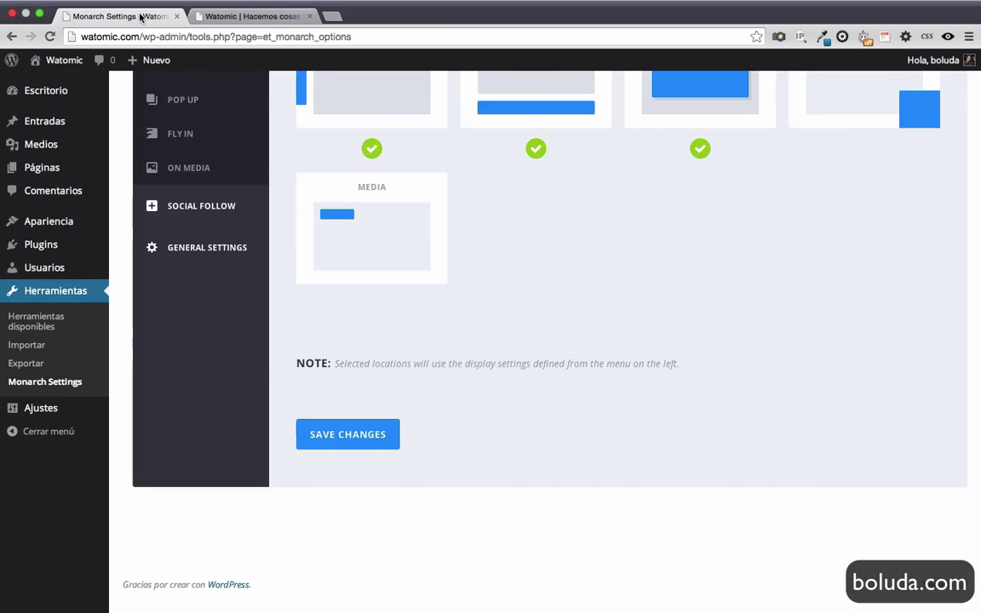
scroll(514, 255, up, 5)
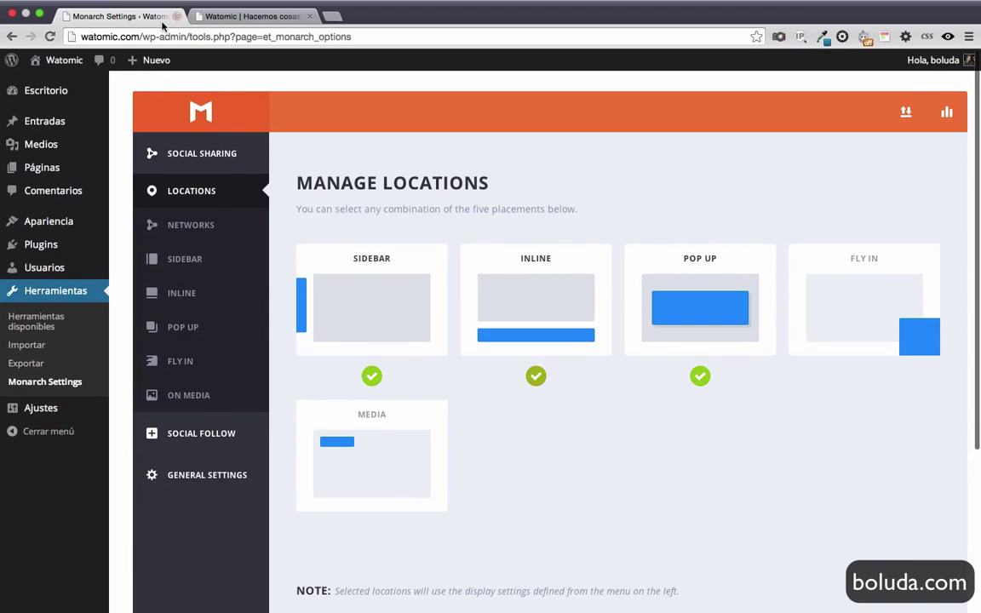
click(181, 332)
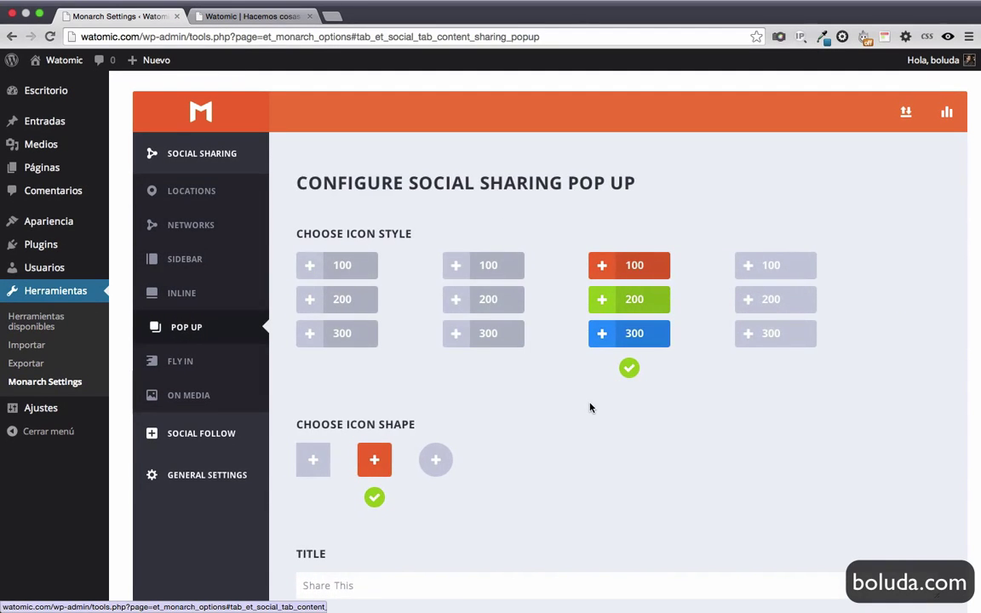
scroll(590, 407, down, 1)
scroll(590, 407, down, 3)
scroll(590, 407, down, 3)
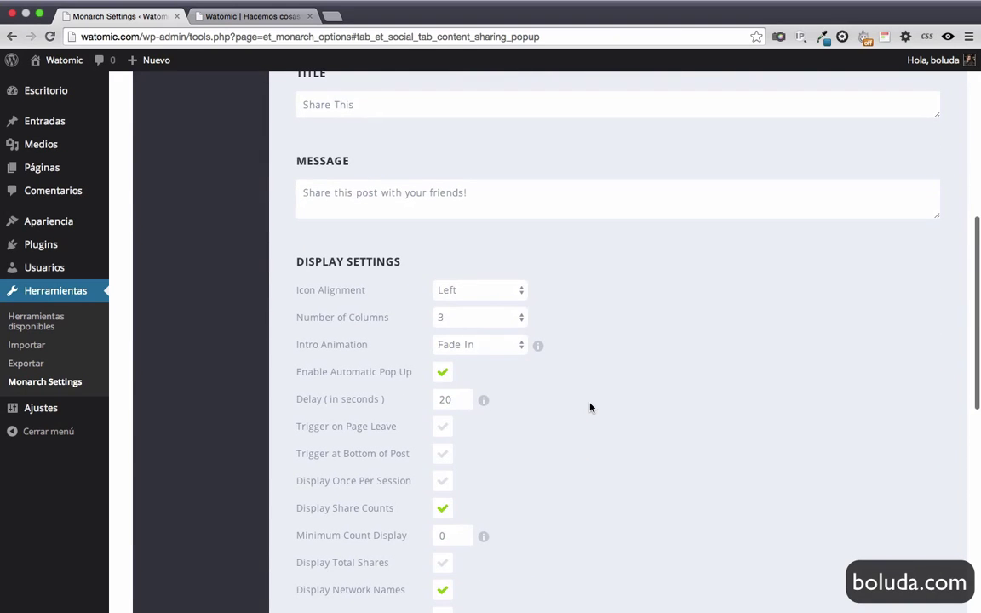
scroll(590, 407, down, 2)
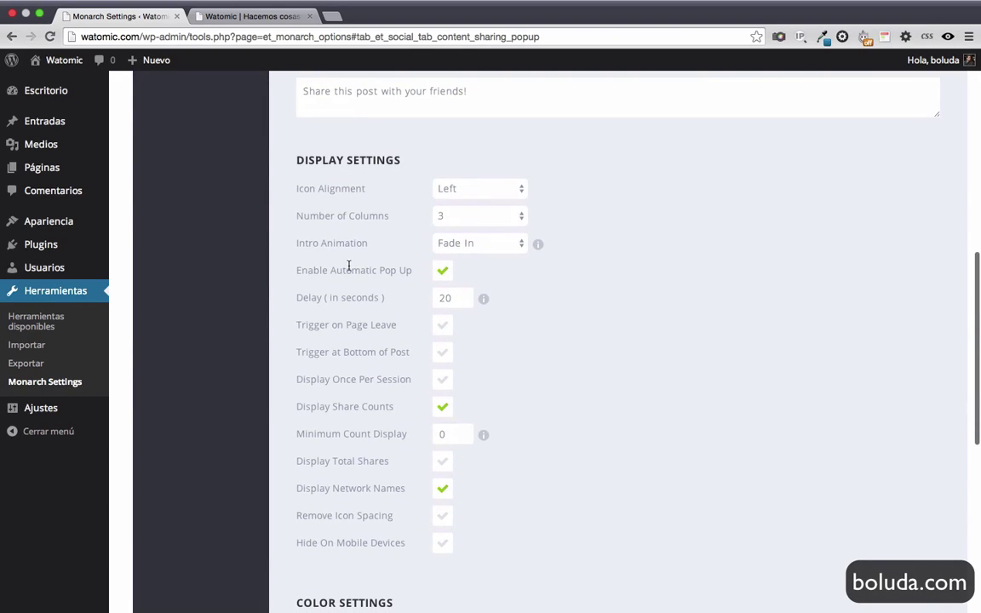
scroll(553, 339, down, 3)
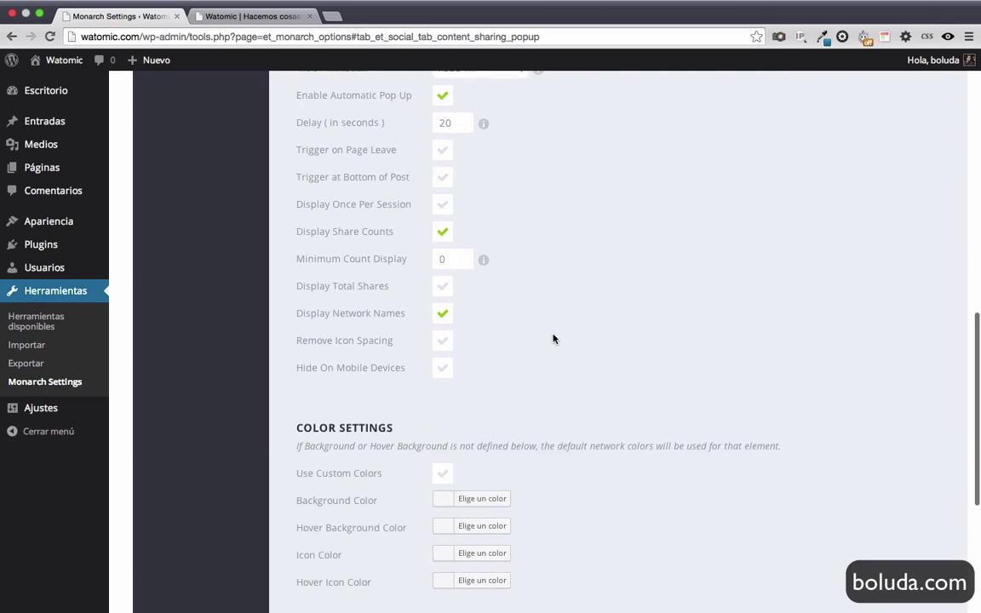
scroll(554, 338, up, 1)
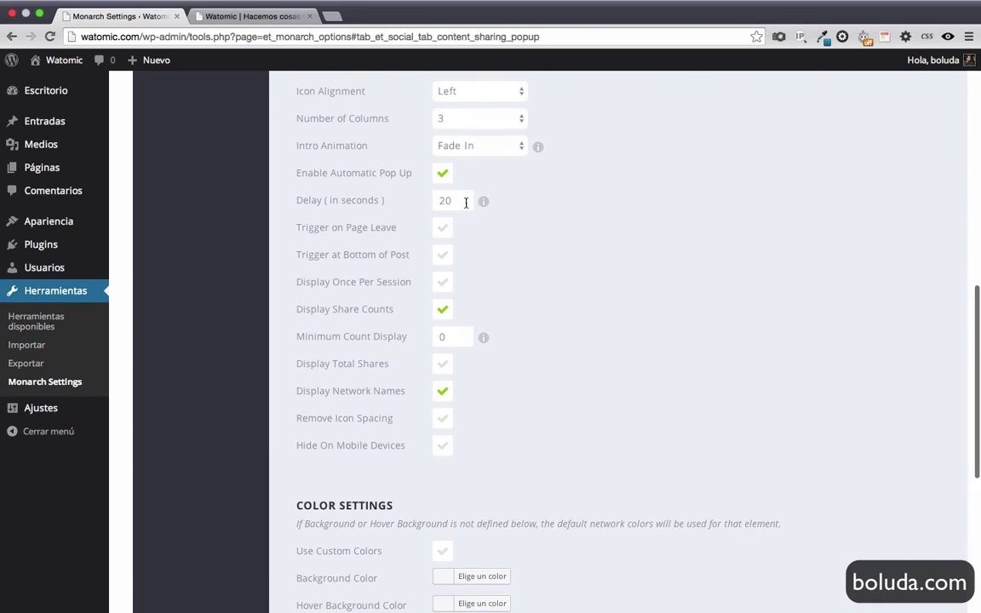
mouse_move(483, 207)
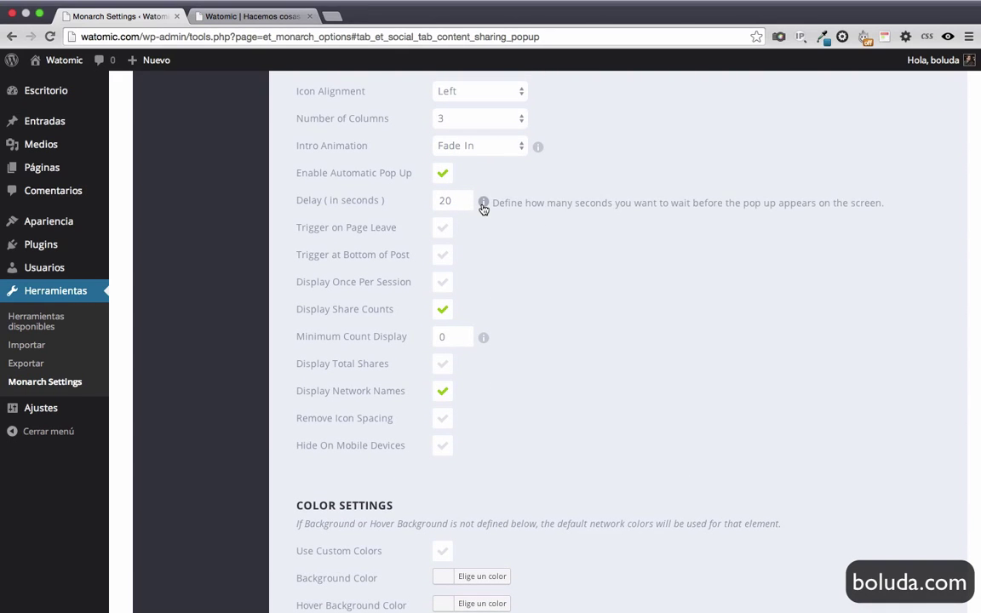
scroll(483, 208, up, 10)
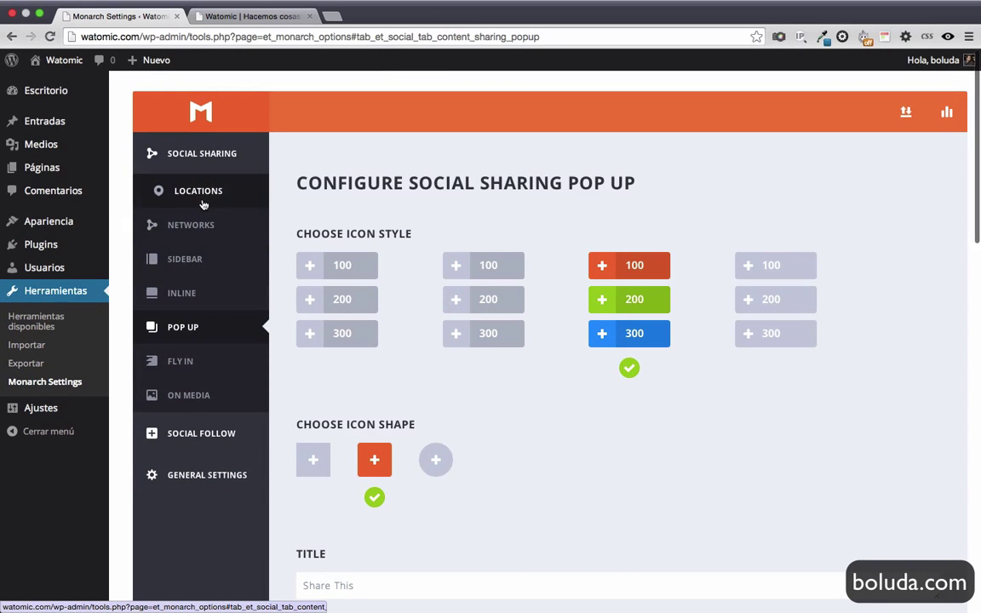
Enable the Fly In location in the Monarch settings and save the changes.
click(201, 196)
click(274, 20)
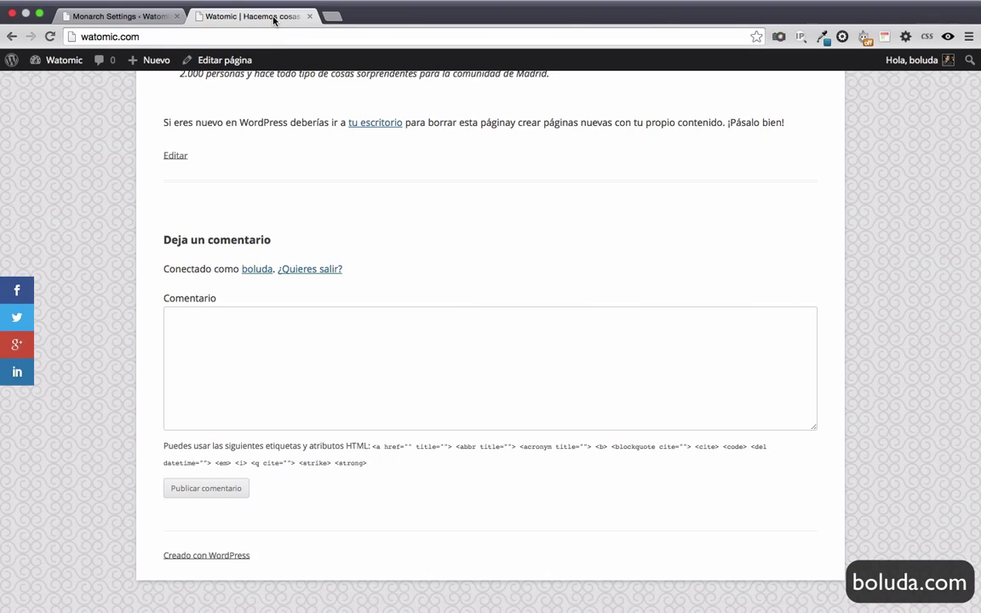
scroll(500, 233, up, 10)
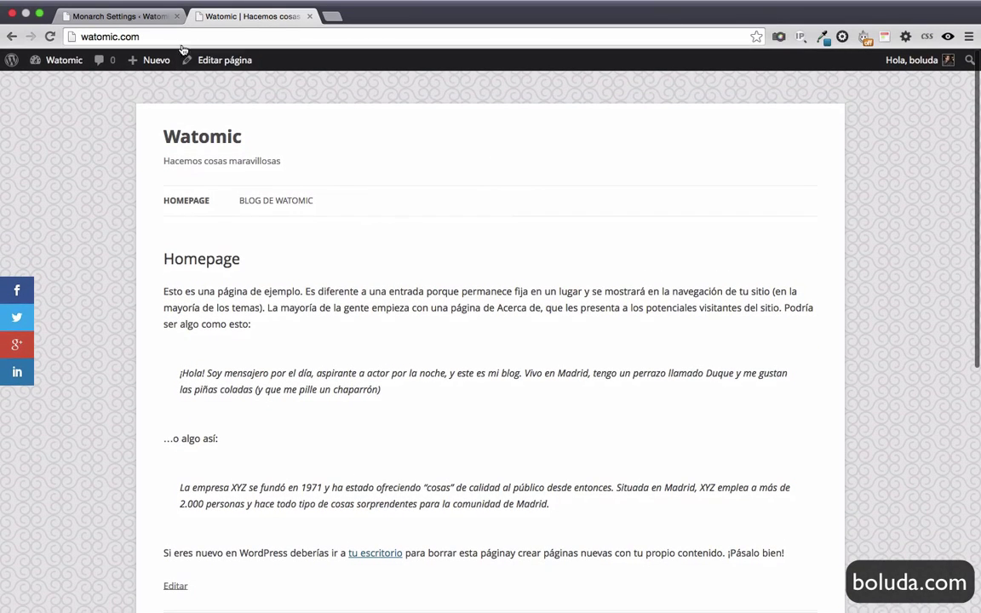
click(143, 20)
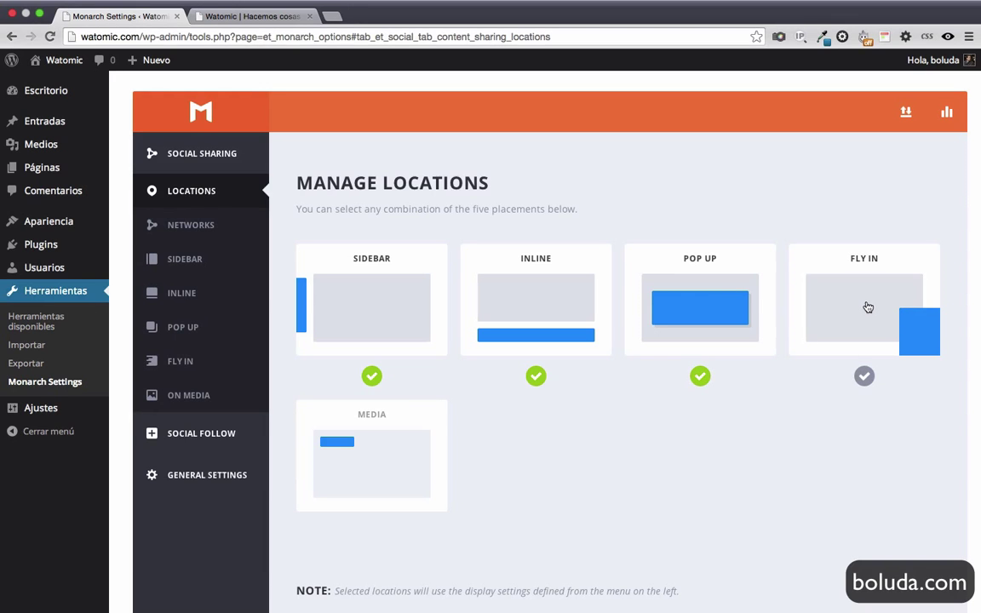
scroll(868, 307, down, 5)
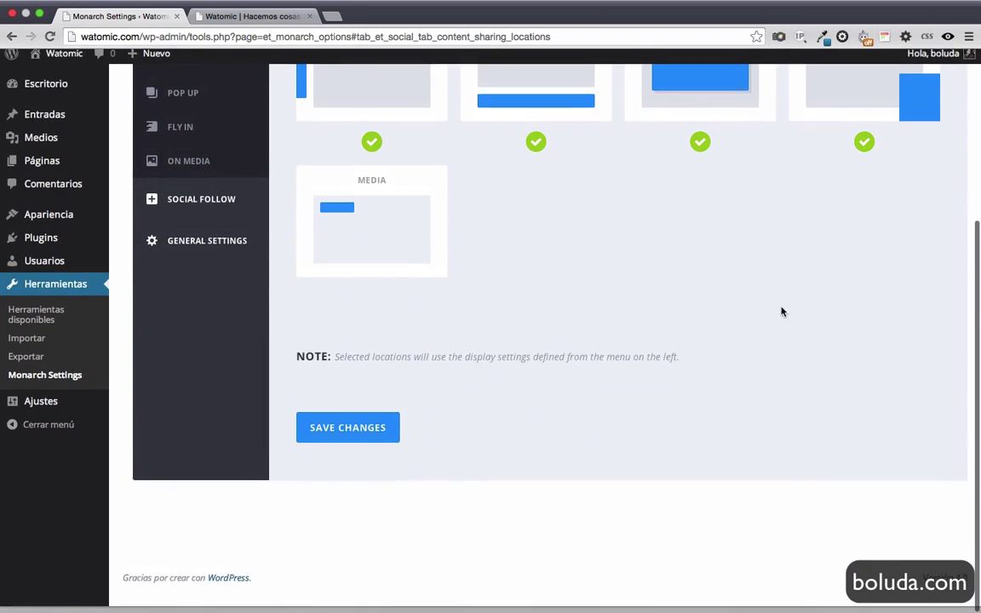
click(359, 439)
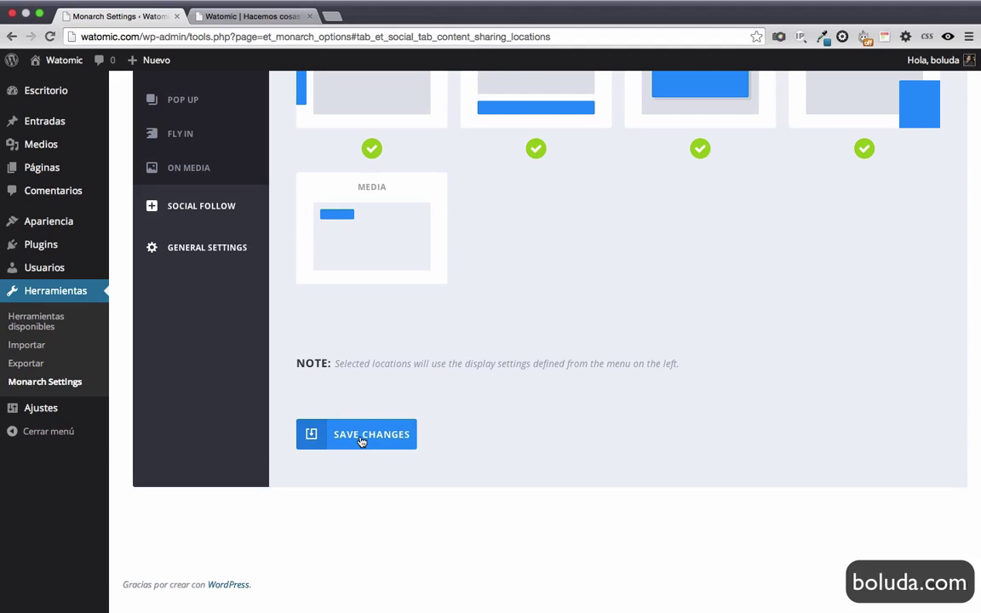
Look through the posts on the Blog de Watomic page and open "How to improve your ranking on Google".
click(251, 16)
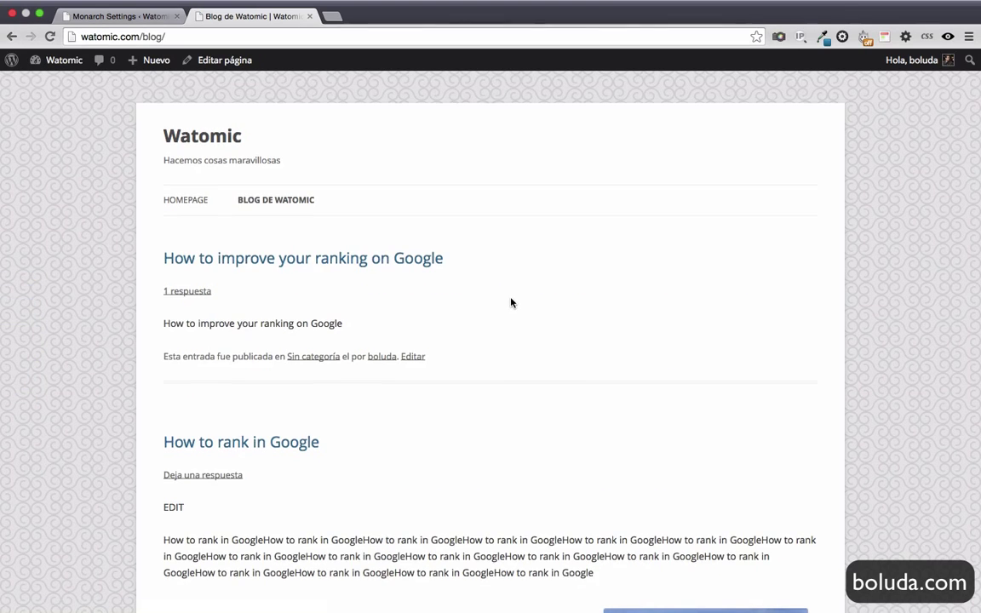
scroll(511, 303, down, 4)
scroll(511, 303, down, 20)
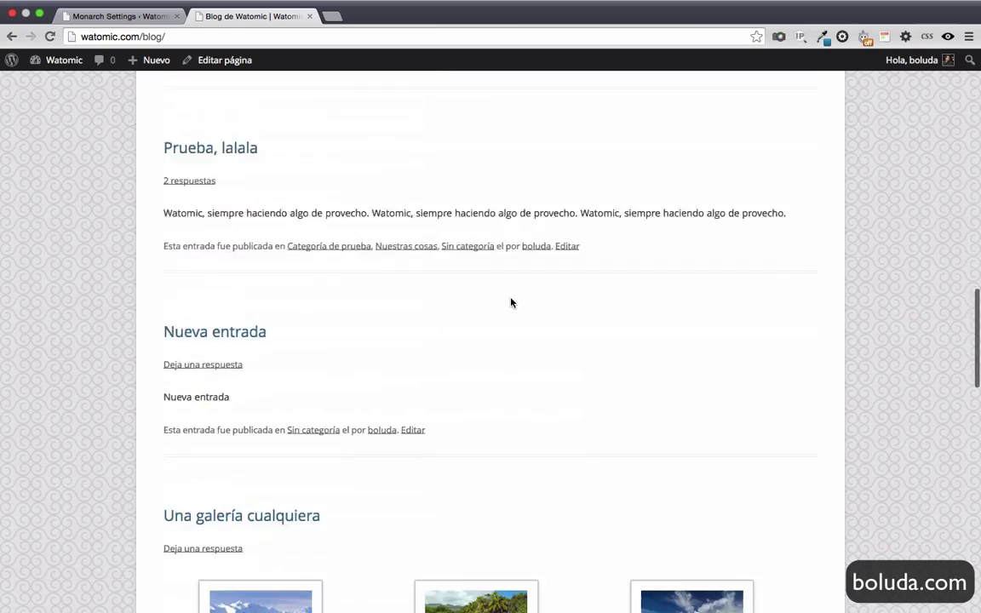
scroll(511, 303, down, 15)
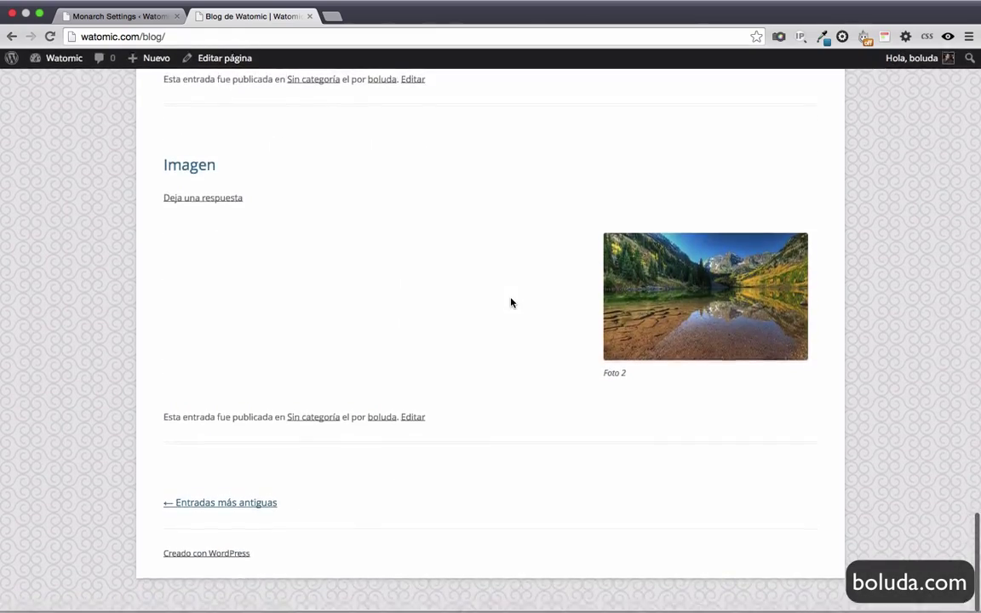
scroll(511, 302, up, 16)
scroll(511, 302, up, 15)
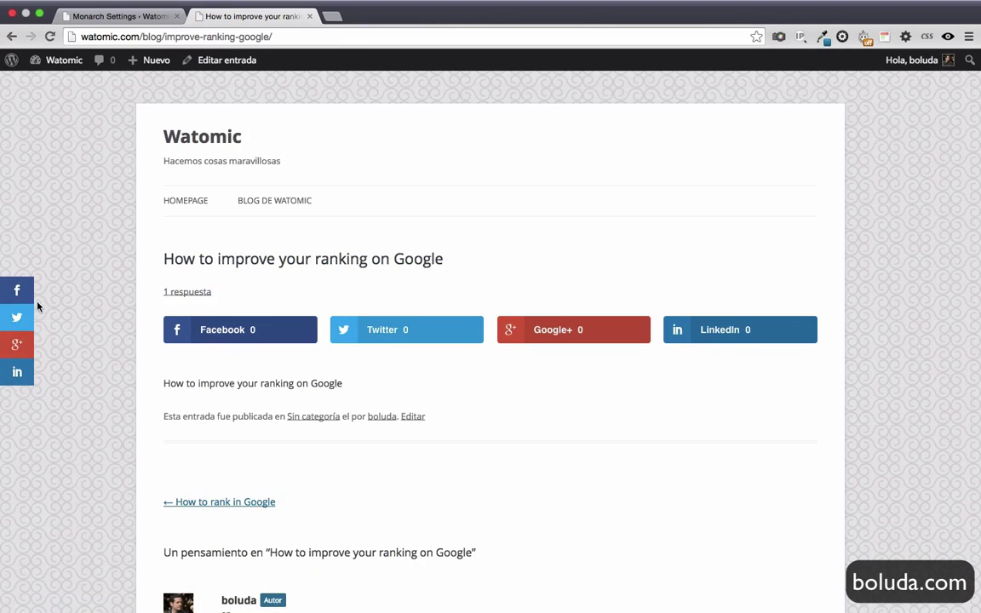
Examine the fly-in sharing box at the end of the post and close it.
scroll(622, 366, down, 10)
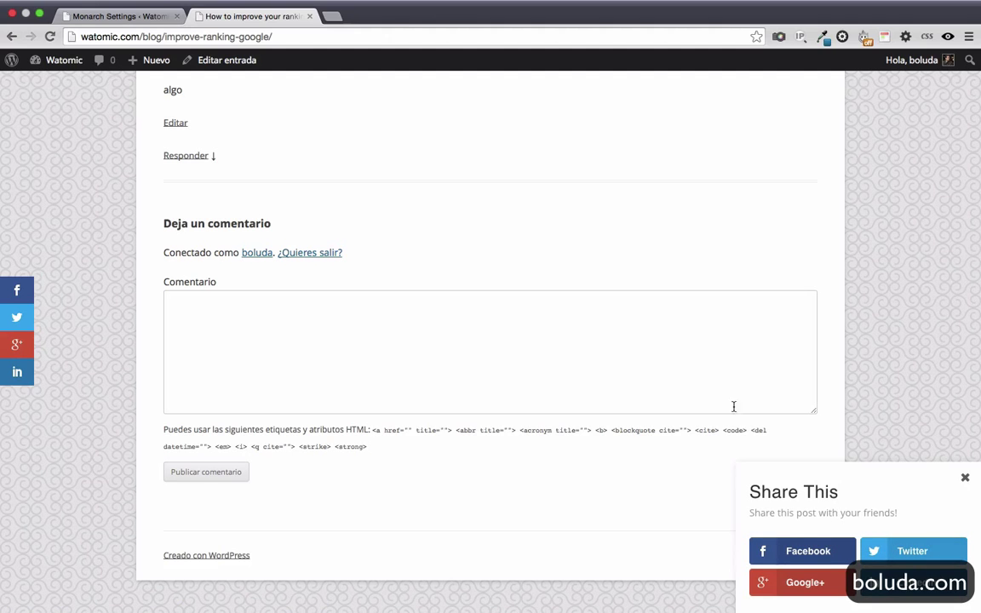
scroll(393, 233, up, 10)
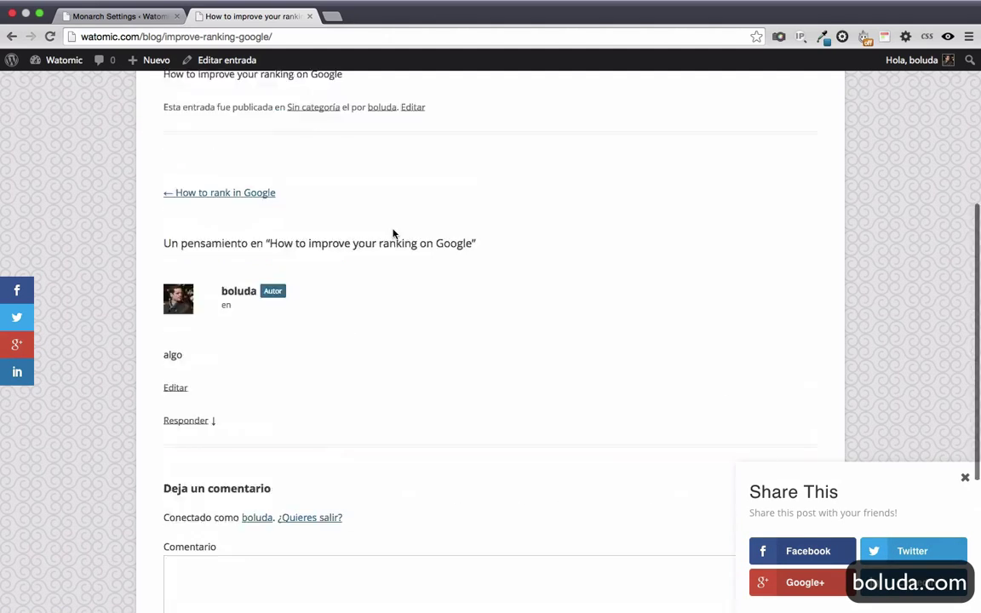
click(966, 482)
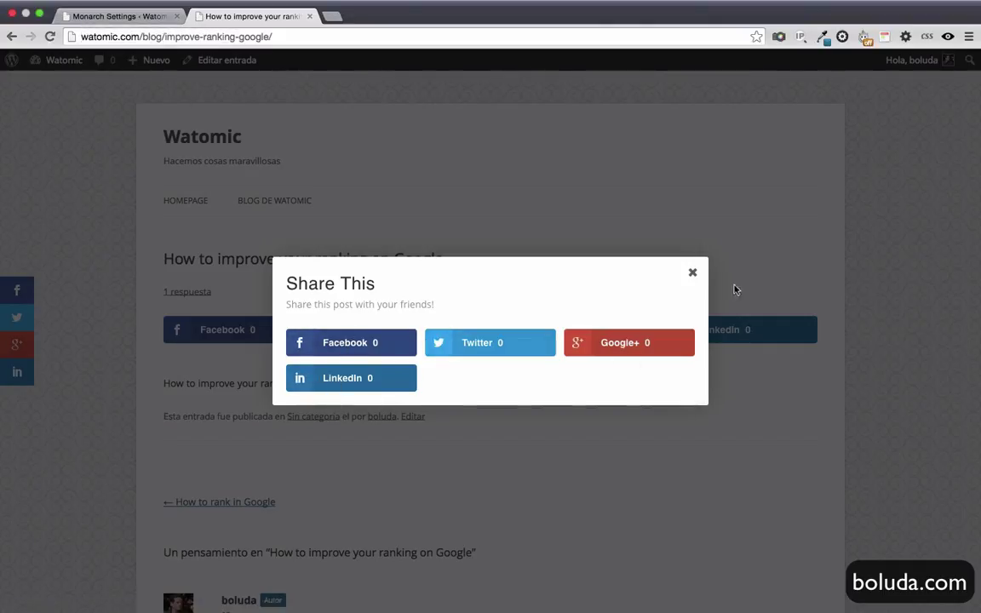
Close the sharing pop-up, enable the Media location in the Monarch settings and save the changes.
click(694, 275)
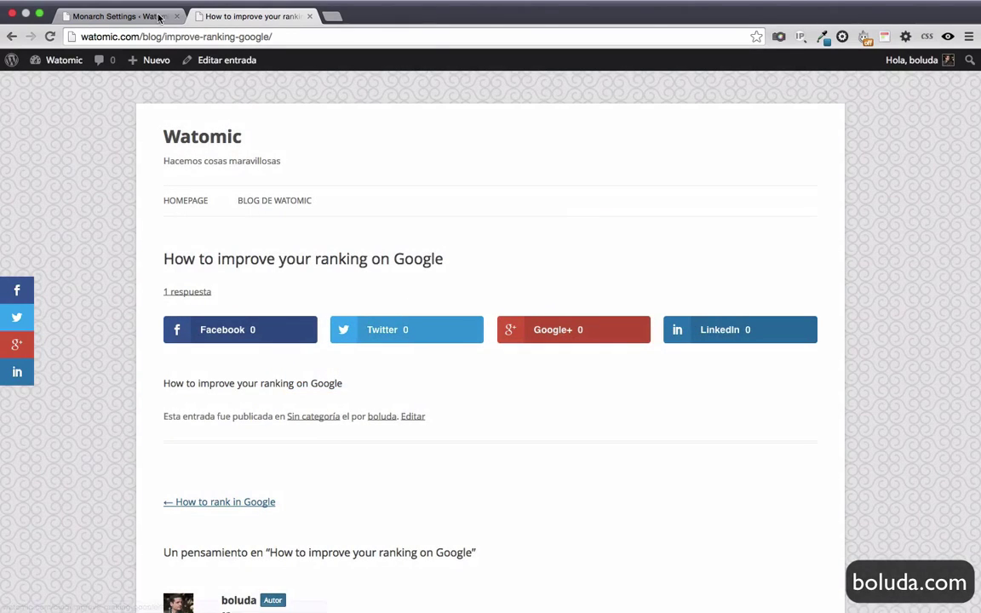
click(146, 19)
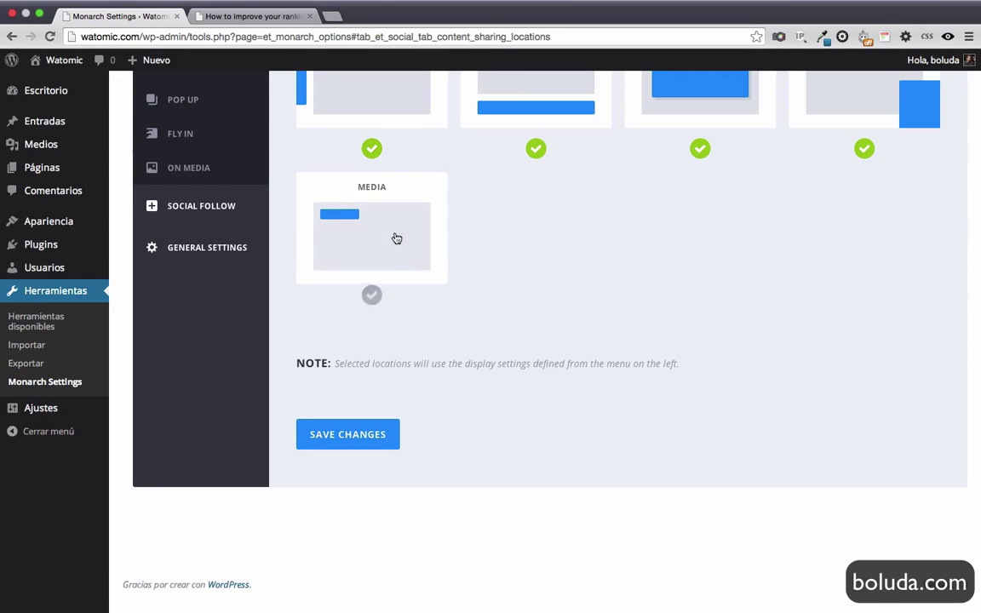
click(358, 434)
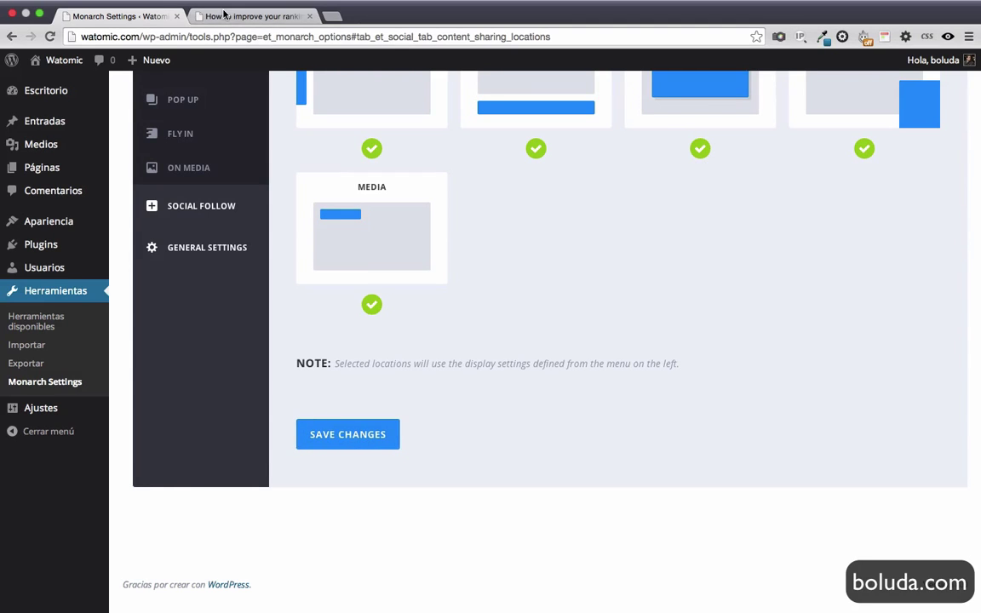
Check the Watomic homepage on the live site, and open the post "How to rank in Google" from Blog de Watomic.
click(251, 16)
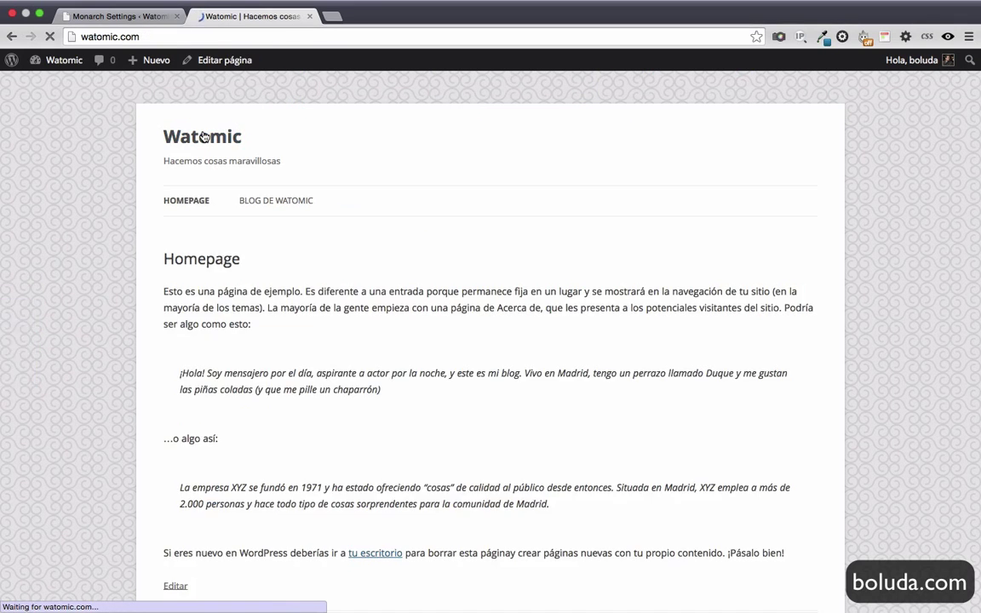
scroll(298, 267, down, 5)
scroll(298, 267, up, 5)
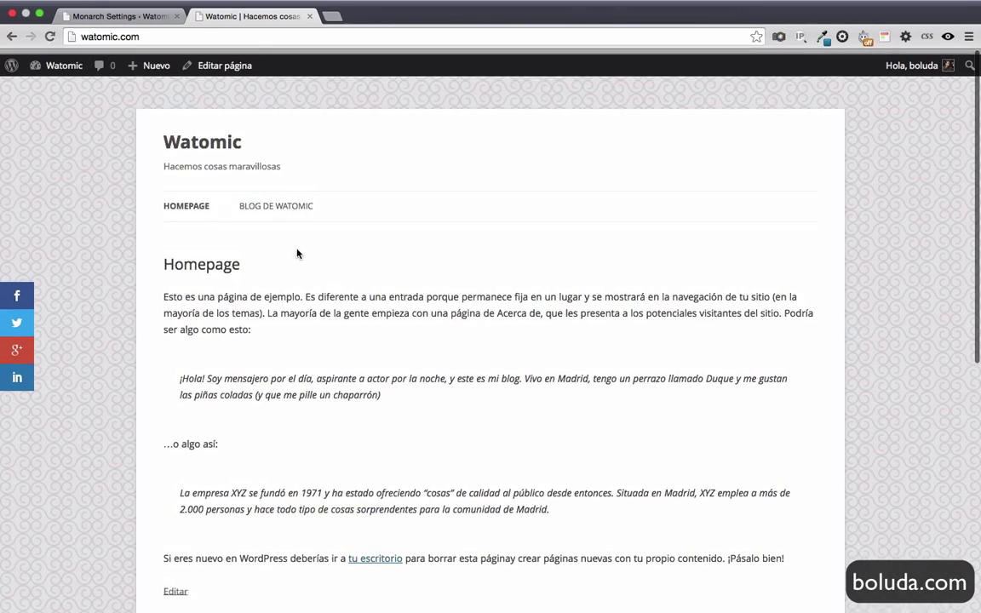
click(267, 197)
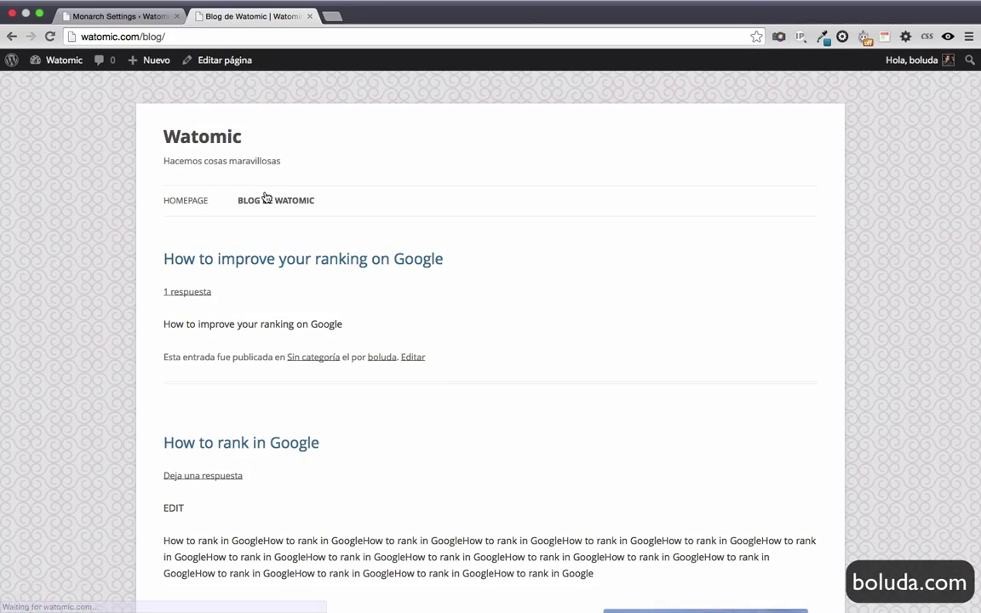
scroll(445, 386, down, 3)
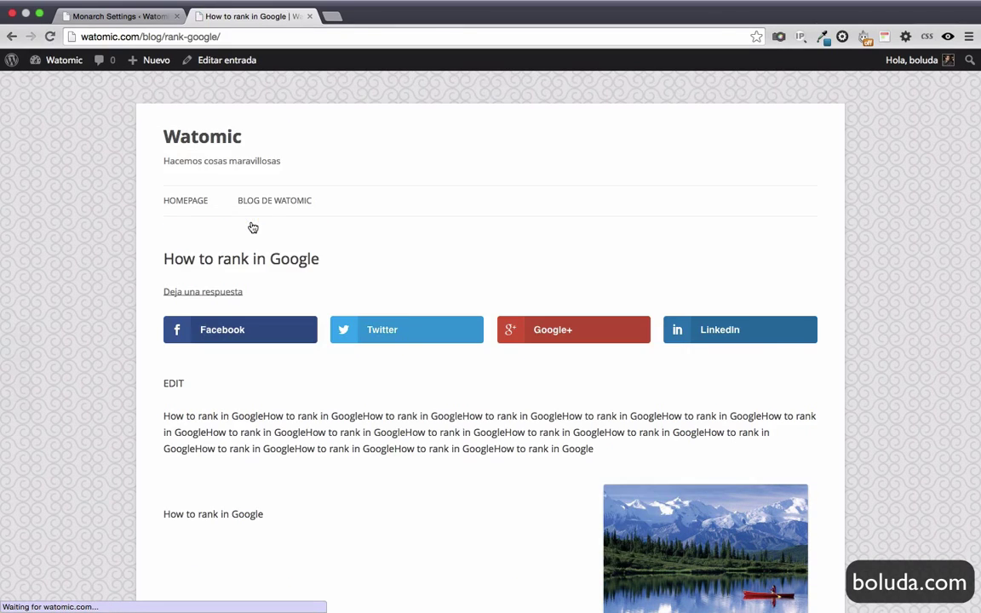
Examine the sharing buttons over the post's landscape photo, closing the fly-in and pop-up sharing boxes.
scroll(698, 551, down, 2)
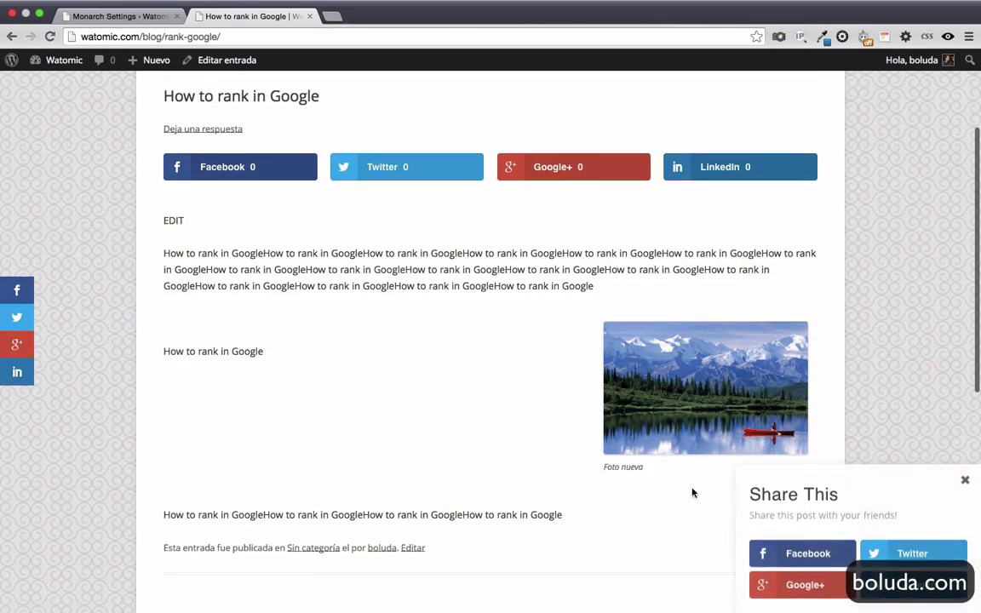
click(965, 480)
mouse_move(706, 407)
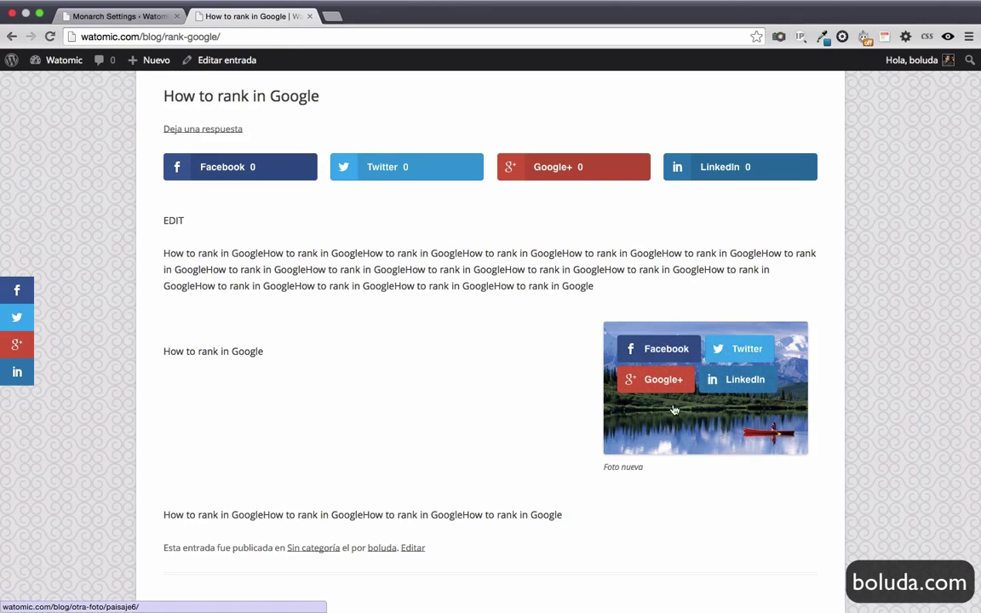
mouse_move(744, 432)
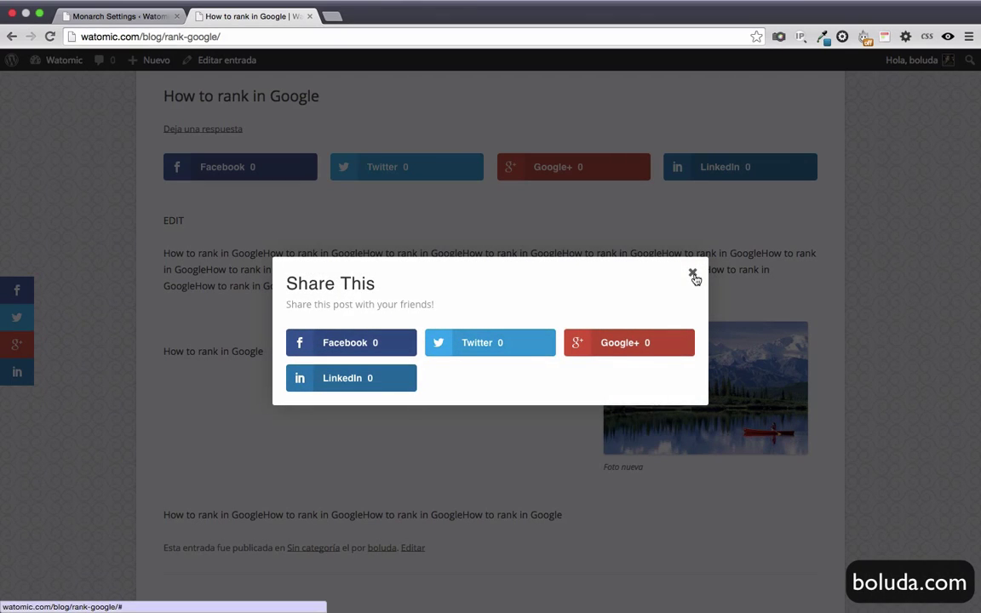
click(694, 275)
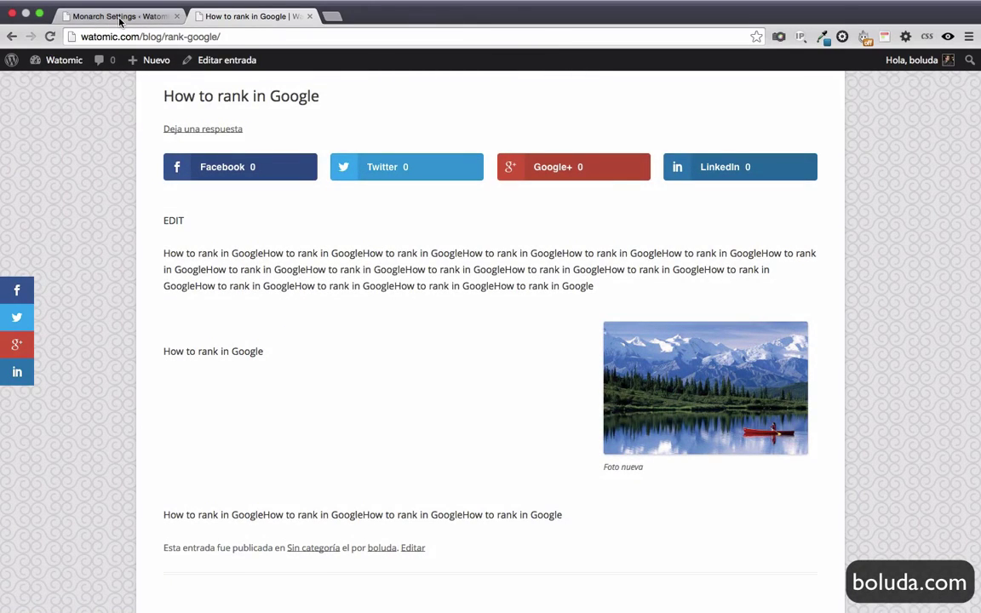
Disable the Media, Fly In, Pop Up and Inline locations in Monarch, keeping only Sidebar, and save the changes.
click(119, 18)
scroll(473, 204, up, 5)
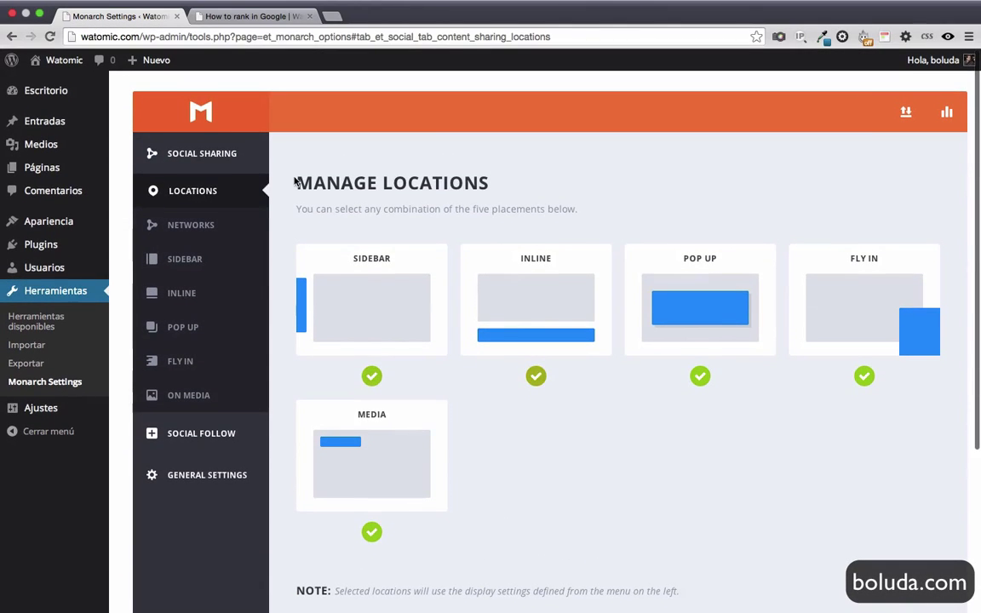
click(388, 485)
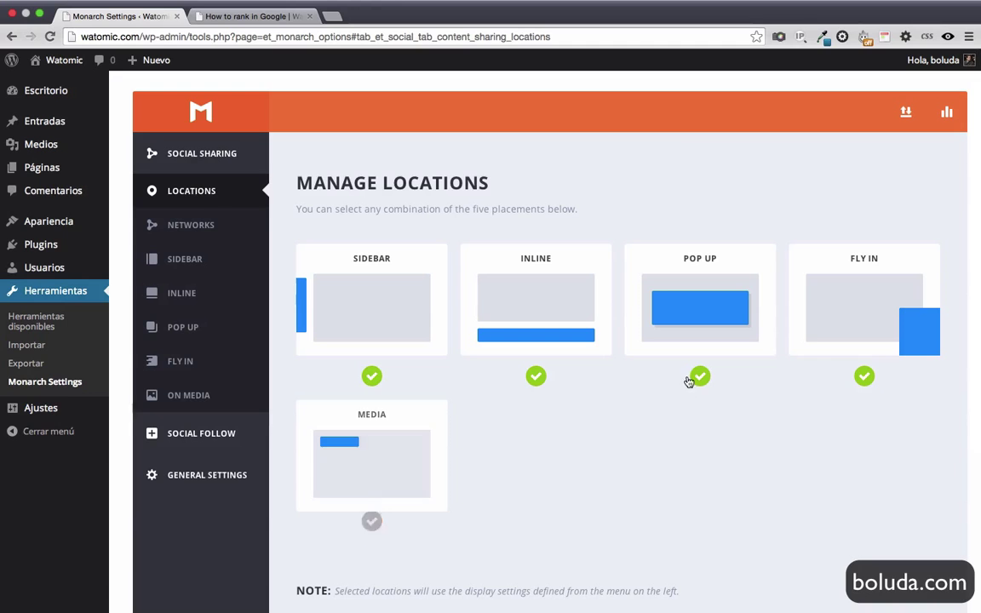
click(840, 305)
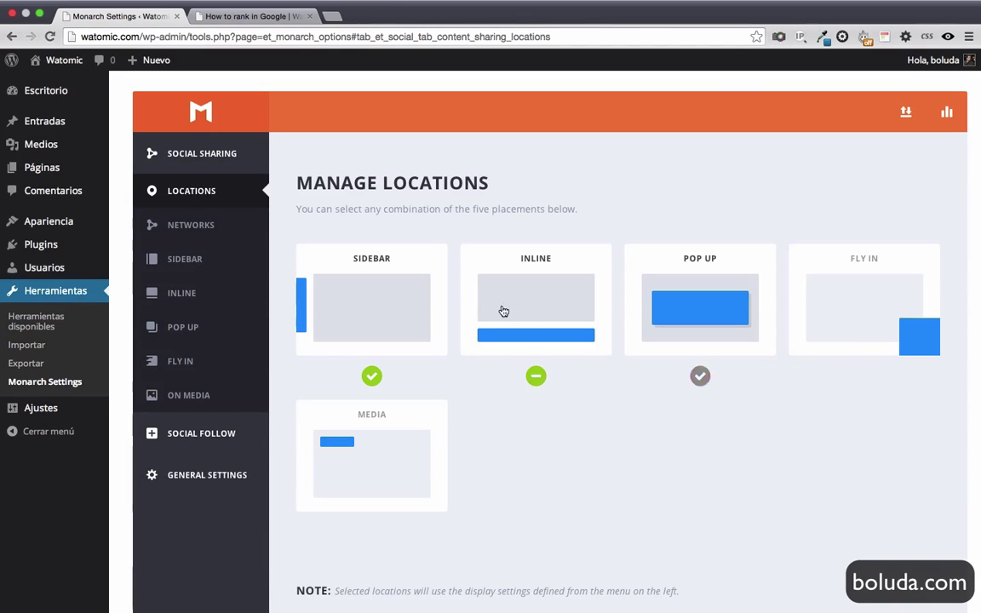
scroll(554, 479, down, 5)
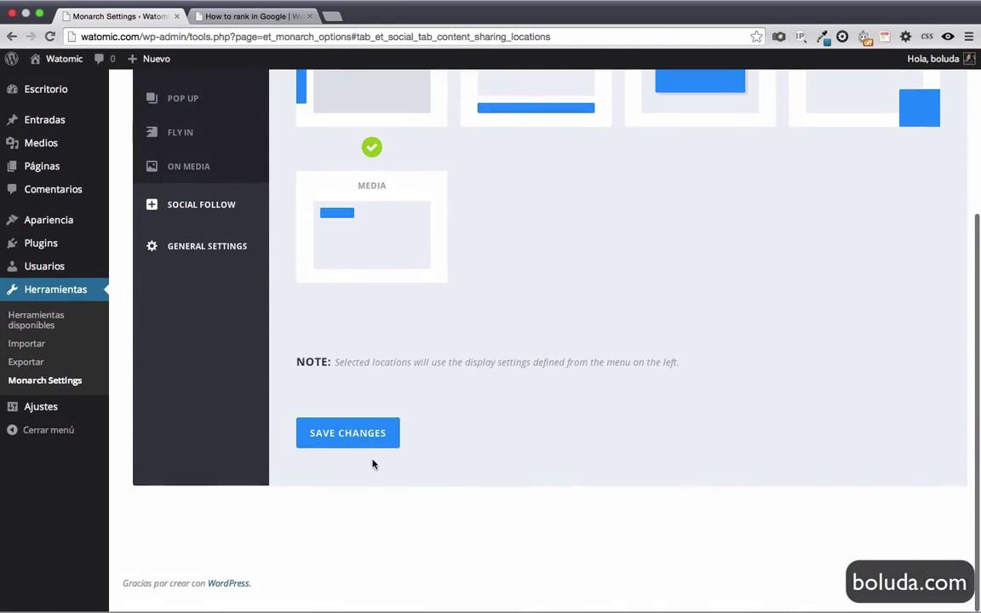
click(376, 434)
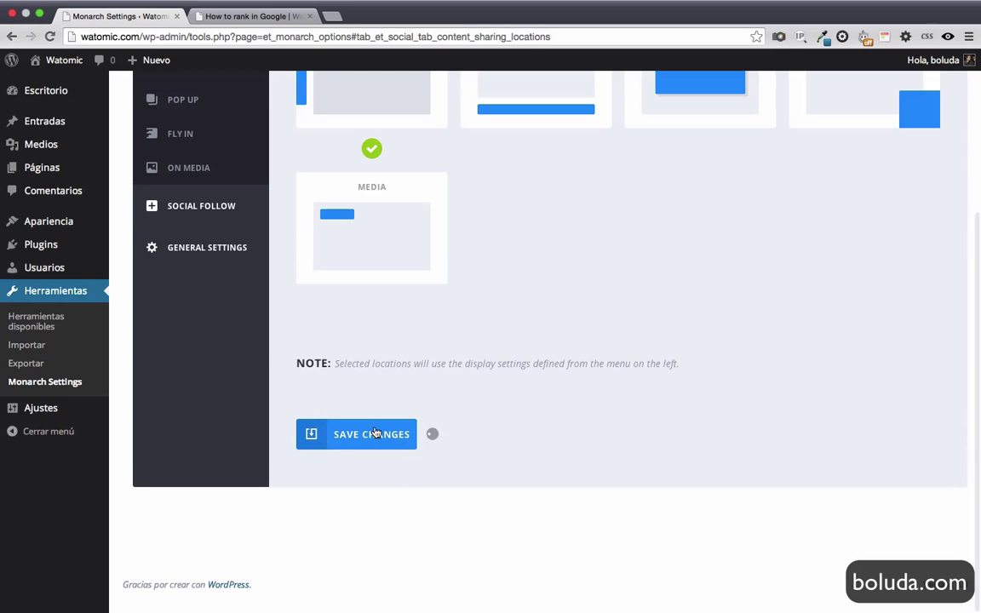
Reload the "How to rank in Google" post and visit the homepage to check the sharing buttons.
click(251, 16)
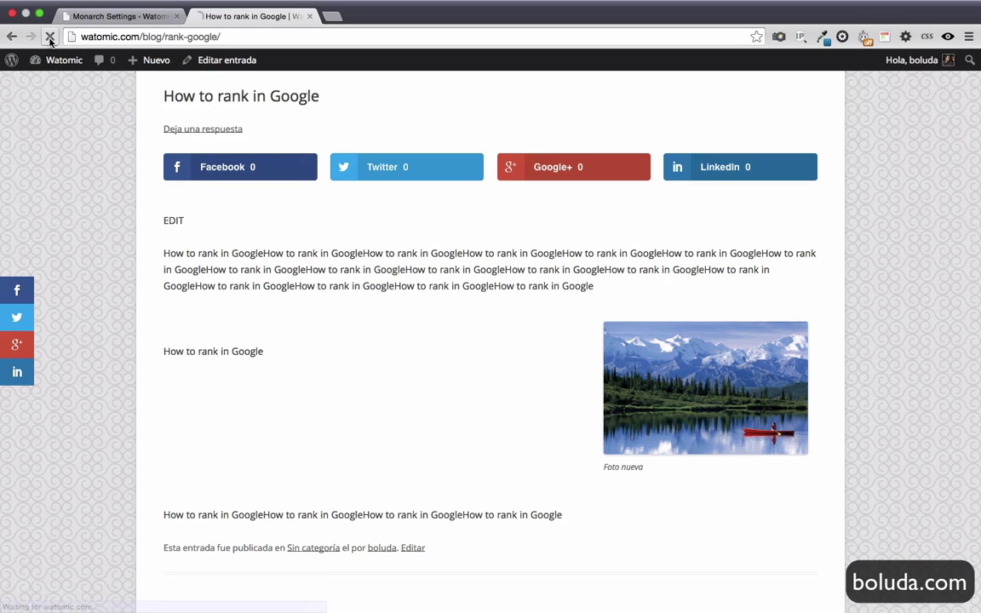
click(50, 36)
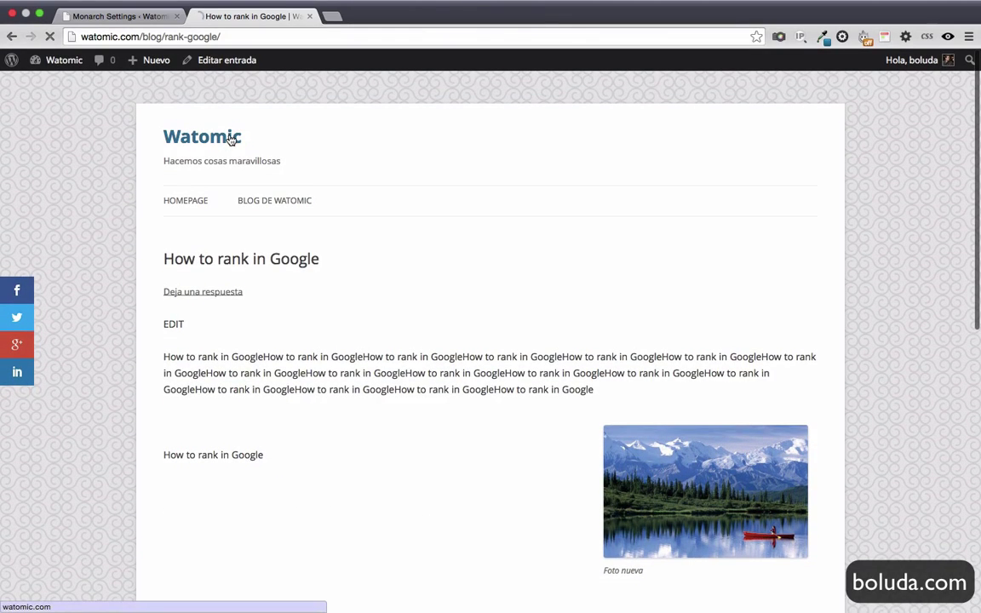
click(231, 141)
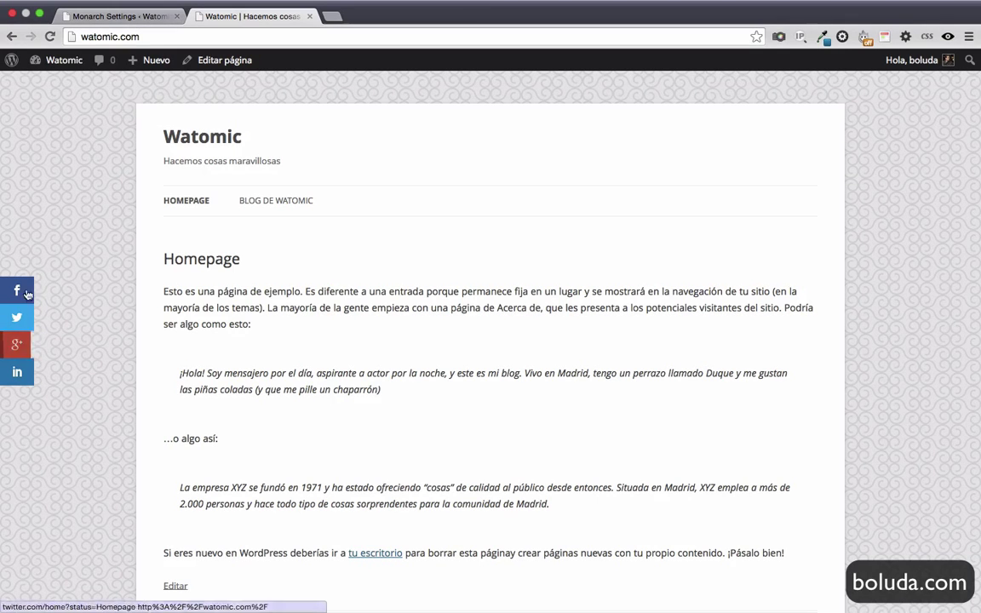
Open the social sharing Networks settings in Monarch.
click(131, 22)
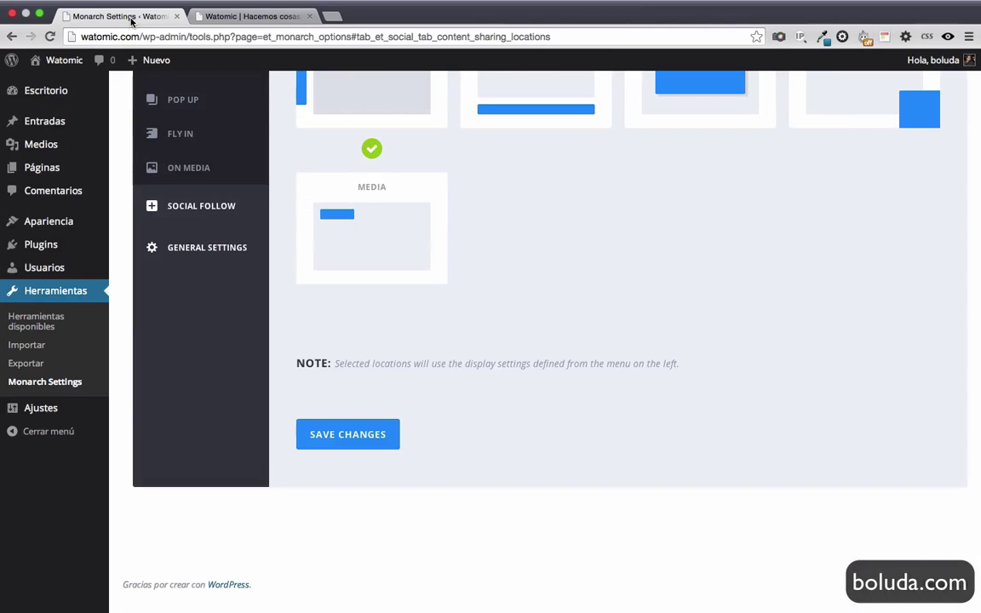
scroll(476, 198, up, 5)
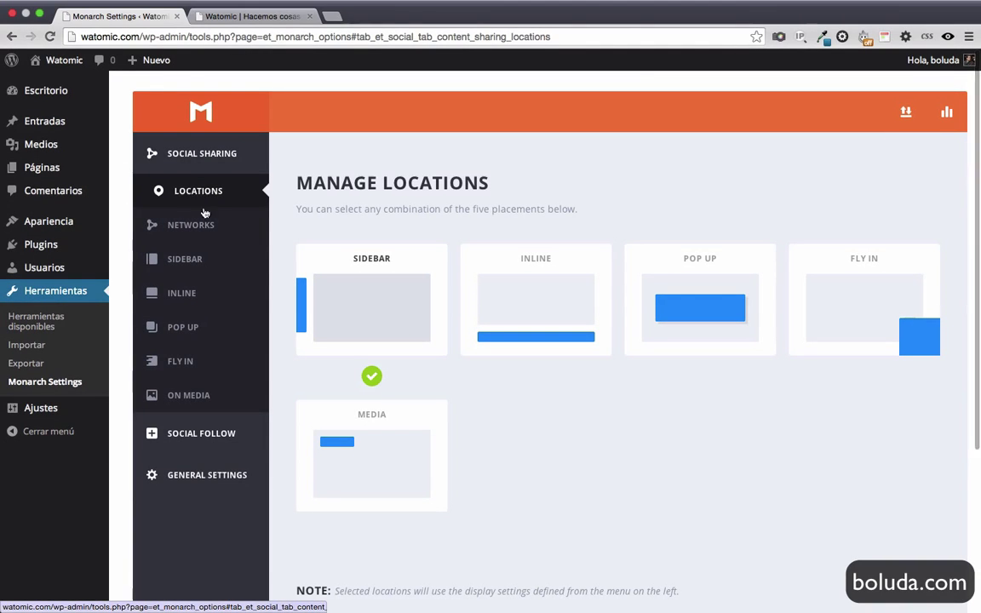
click(205, 228)
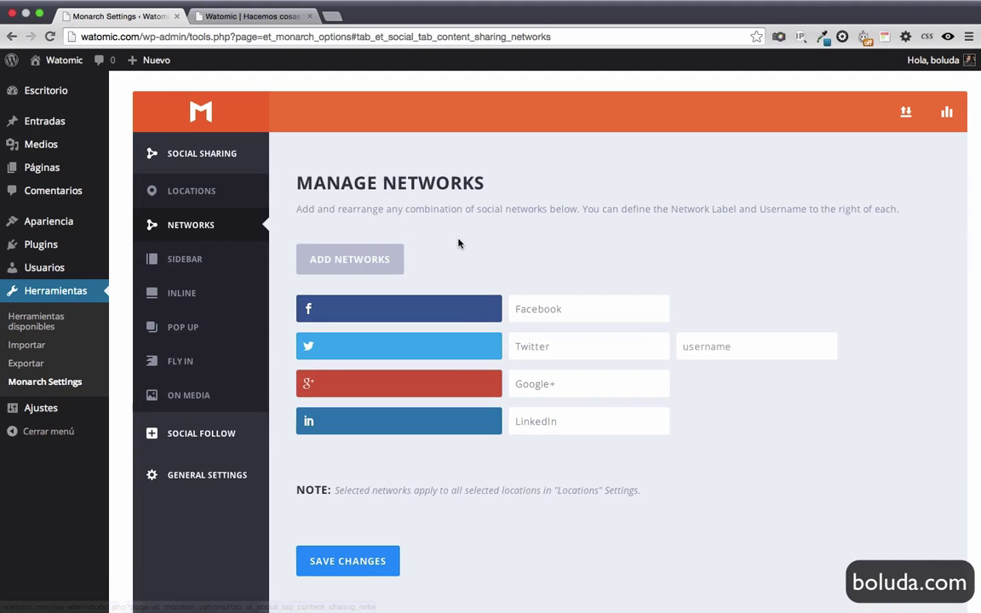
scroll(458, 243, down, 2)
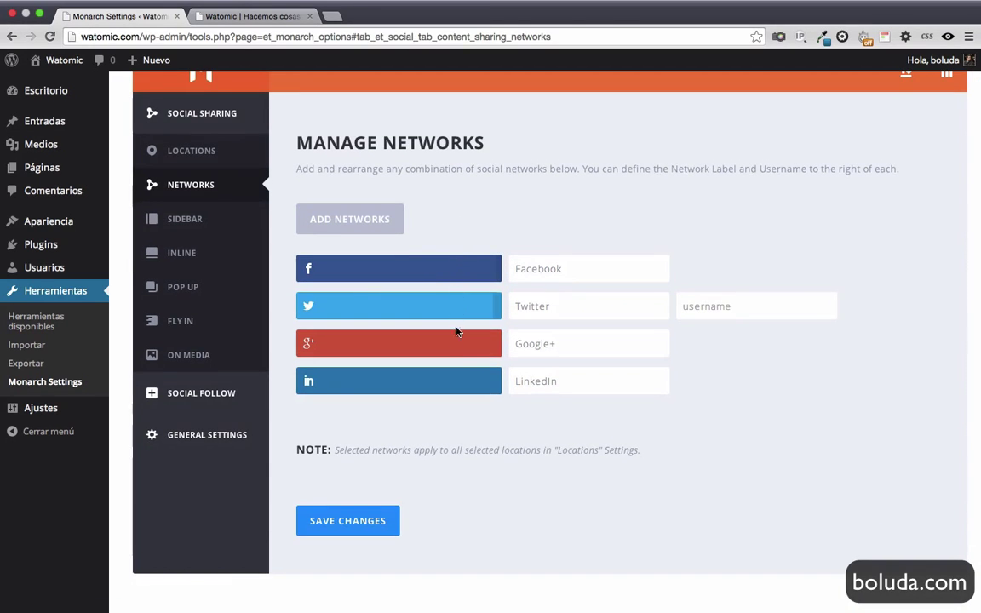
Open the selection of networks to add and look through the available social networks.
click(355, 221)
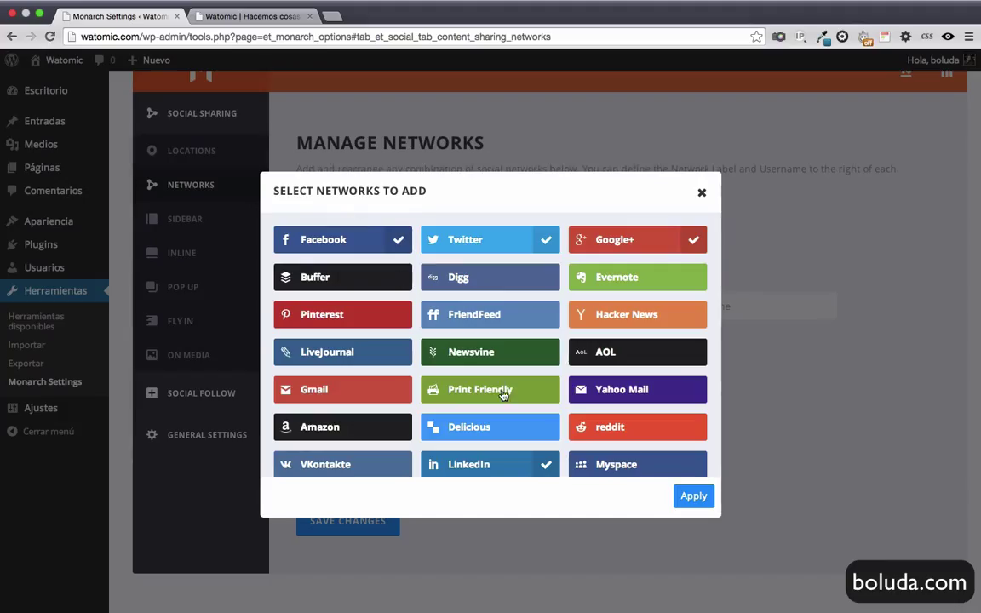
scroll(502, 394, down, 4)
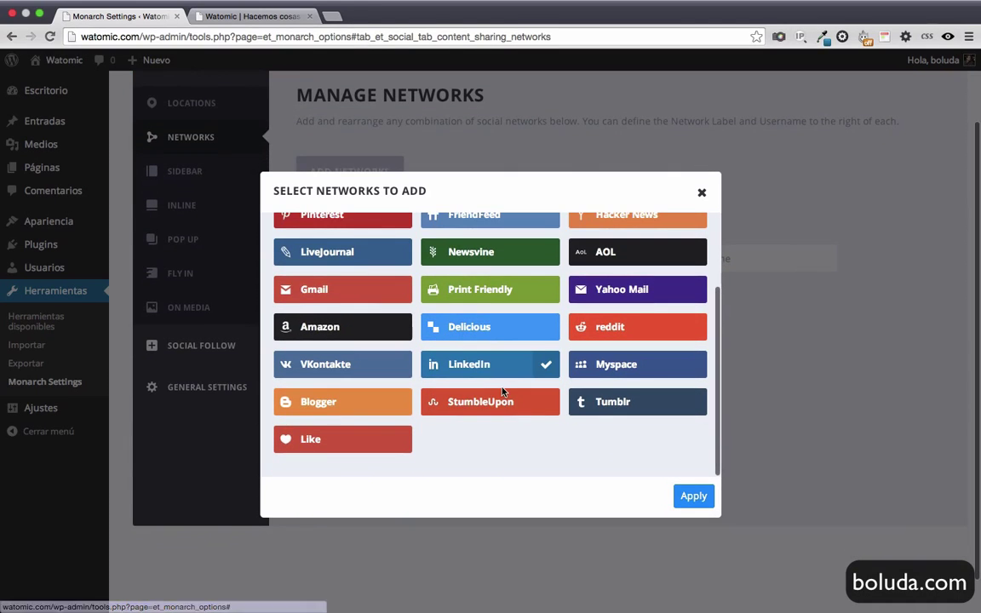
scroll(503, 391, up, 5)
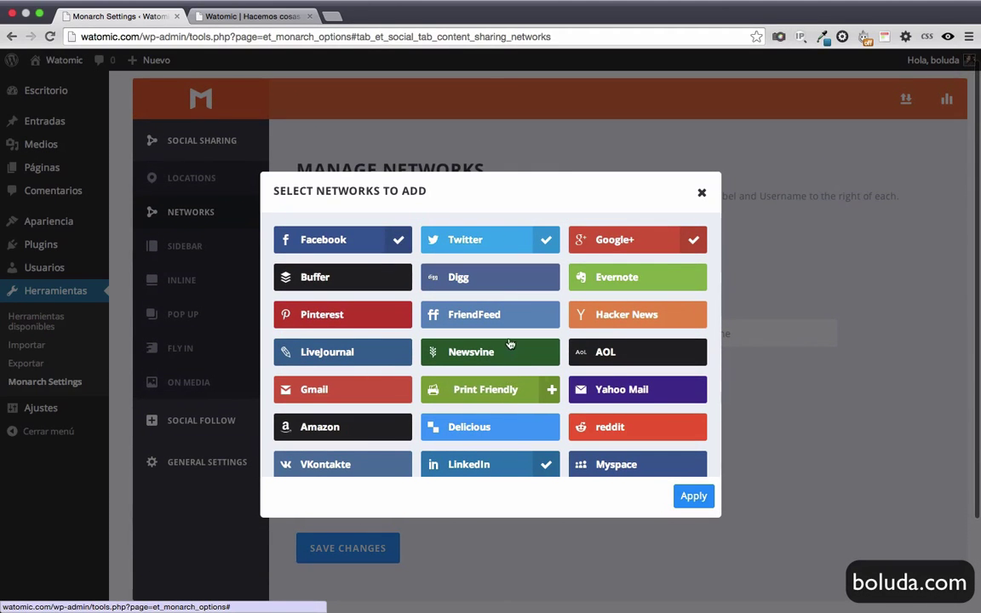
scroll(406, 378, down, 1)
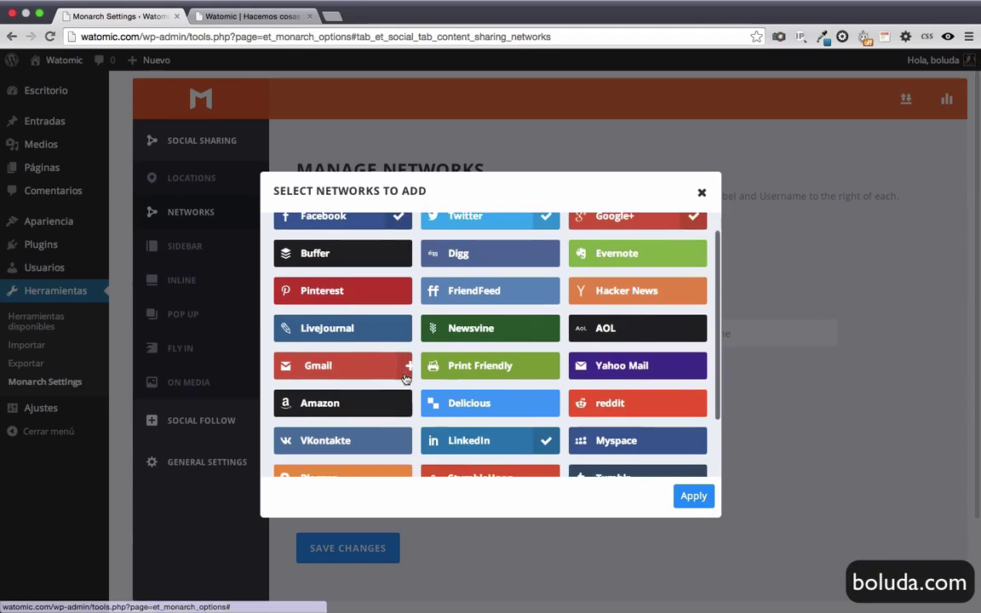
scroll(406, 378, down, 3)
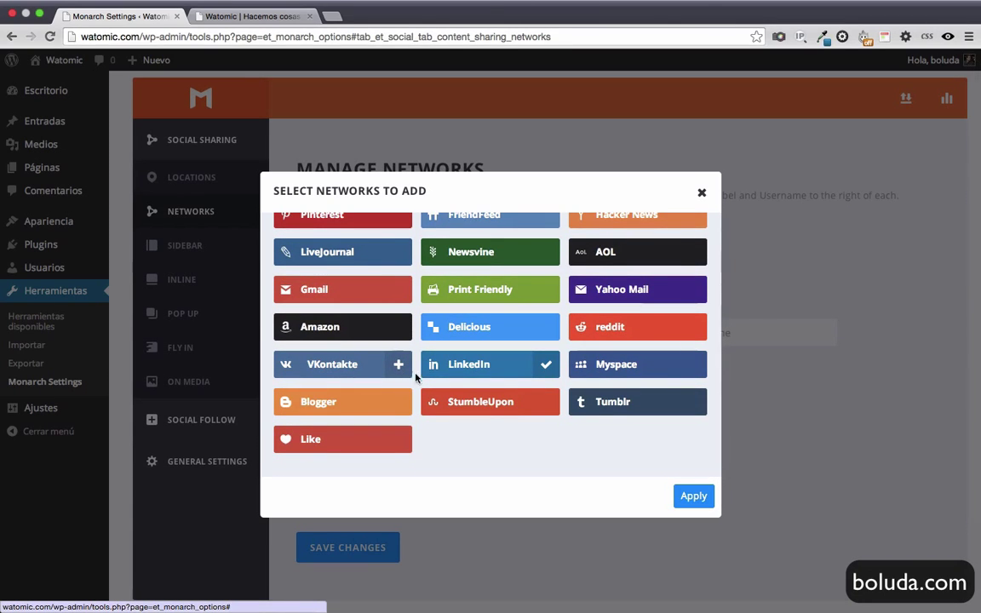
scroll(644, 300, up, 5)
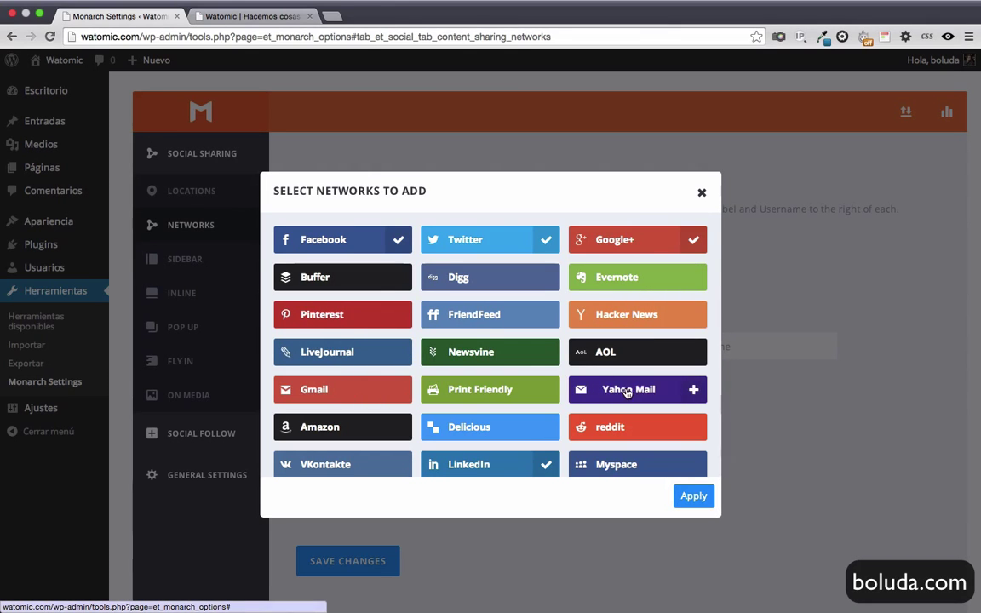
scroll(629, 390, down, 3)
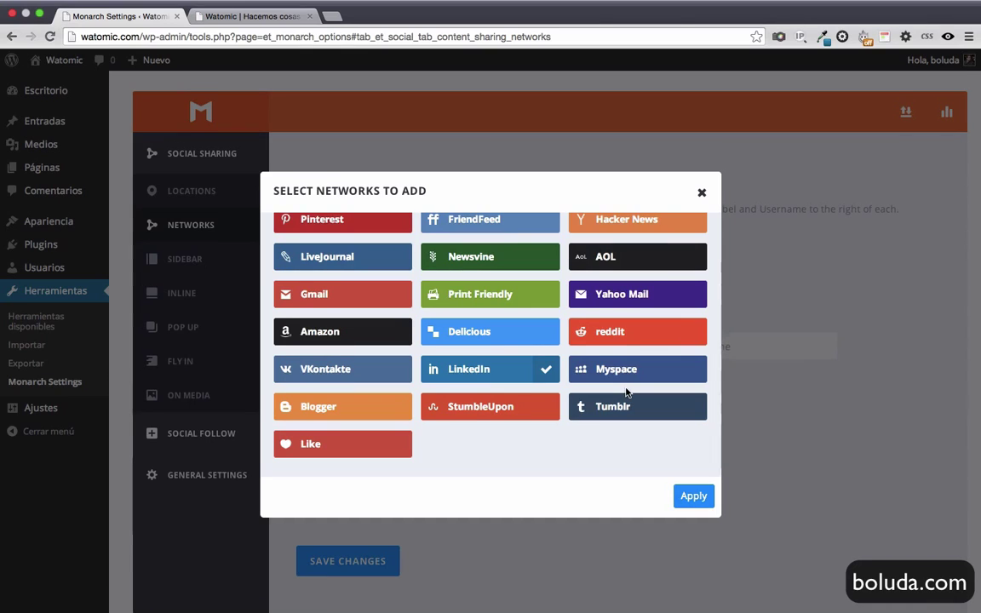
Add Tumblr, Blogger and Pinterest to the sharing networks and apply the selection.
scroll(628, 396, down, 1)
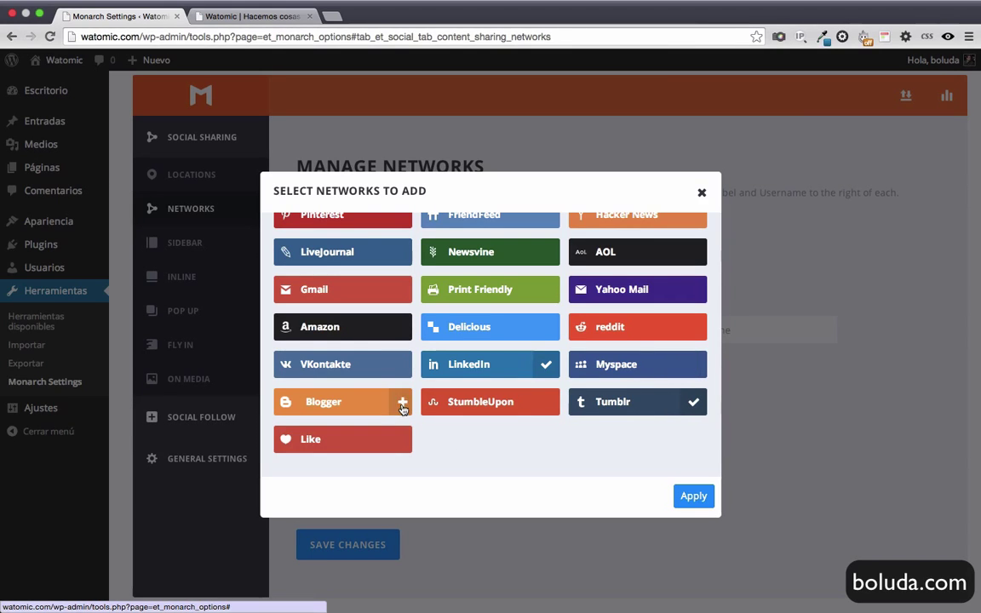
scroll(400, 409, up, 2)
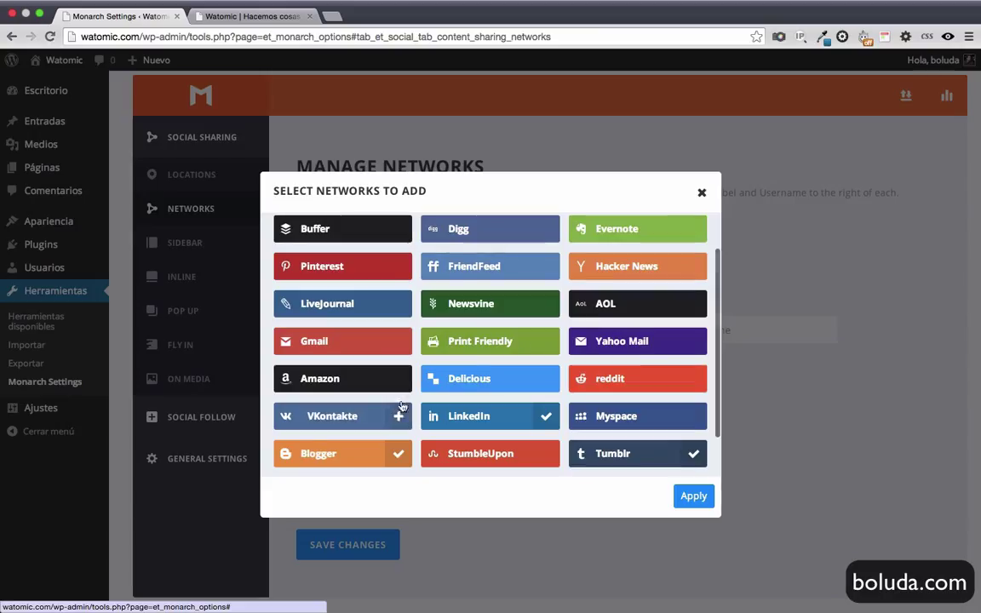
click(400, 266)
click(695, 499)
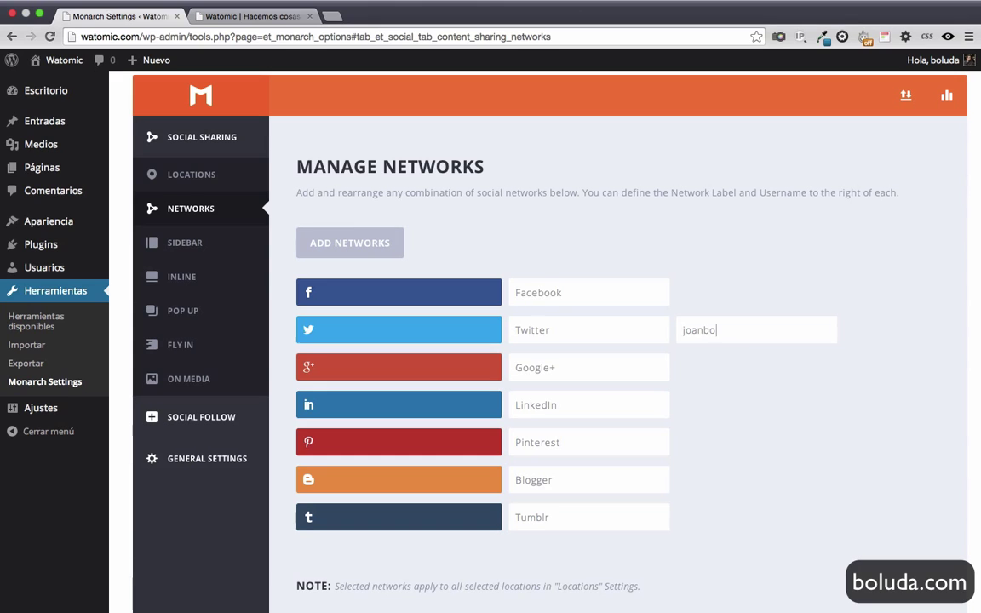
Fill in the Twitter username in the sharing networks and save the changes.
scroll(821, 393, down, 5)
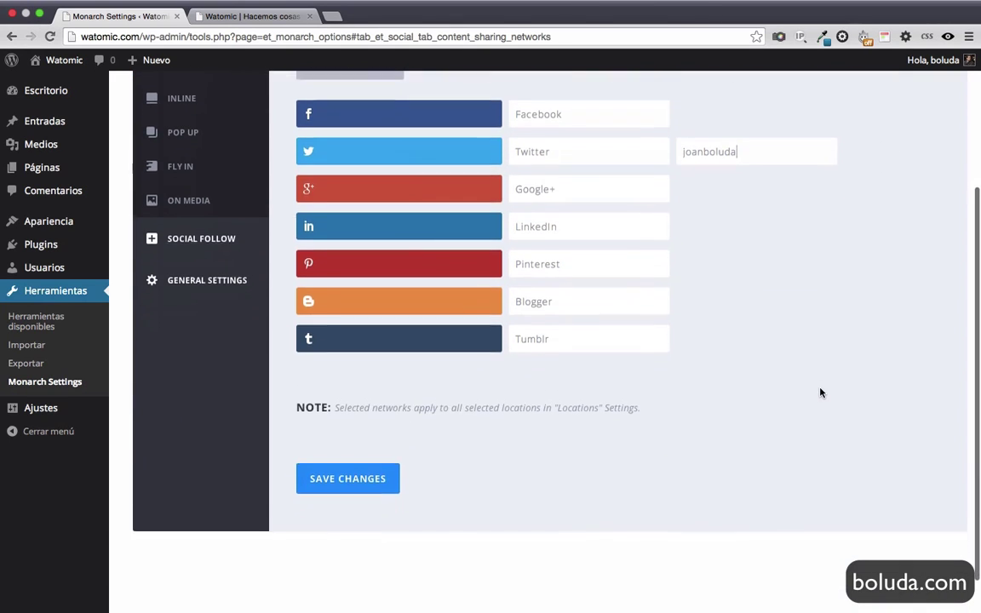
click(349, 477)
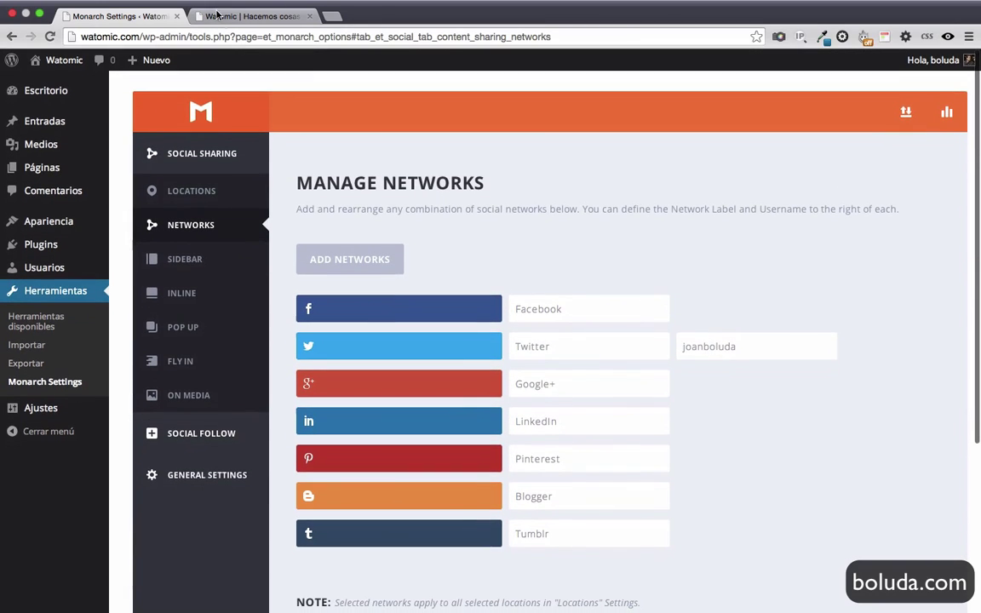
Check the added networks in the floating share sidebar on the live Watomic homepage and return to the Monarch settings.
click(251, 16)
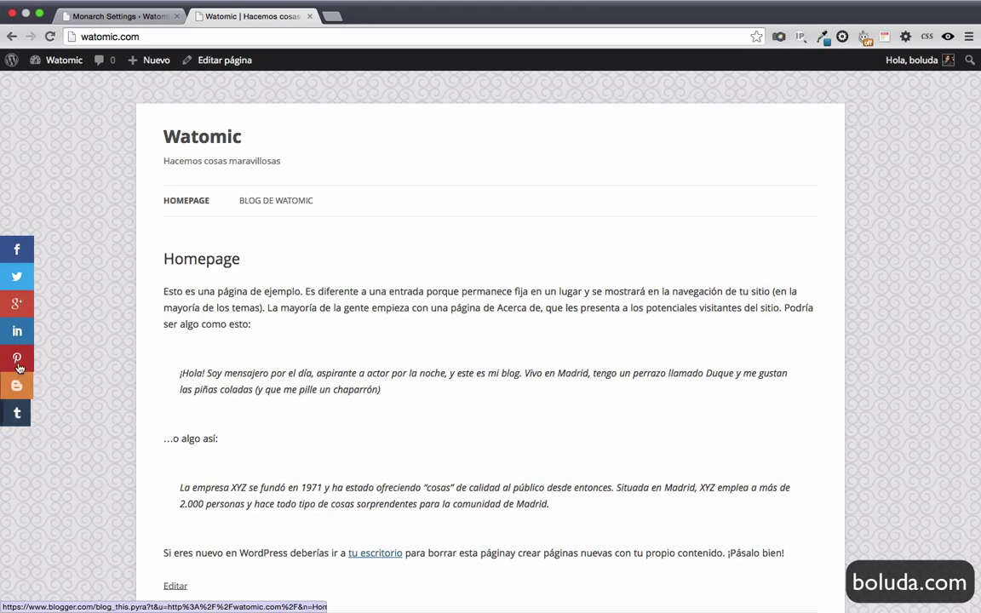
click(149, 17)
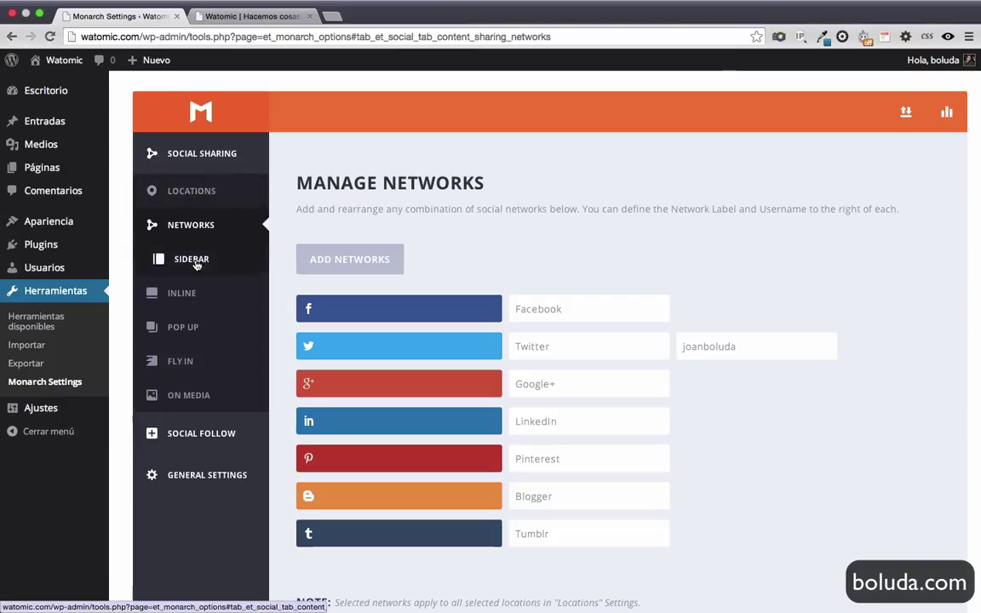
Enable the Inline placement alongside Sidebar in the social sharing locations and save the changes.
click(229, 191)
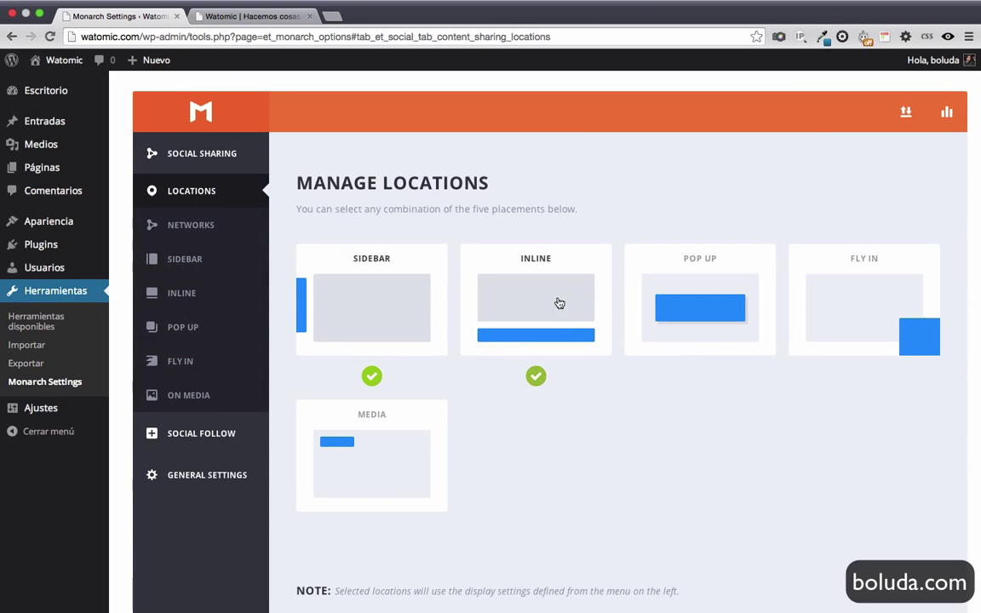
scroll(602, 421, down, 5)
click(383, 433)
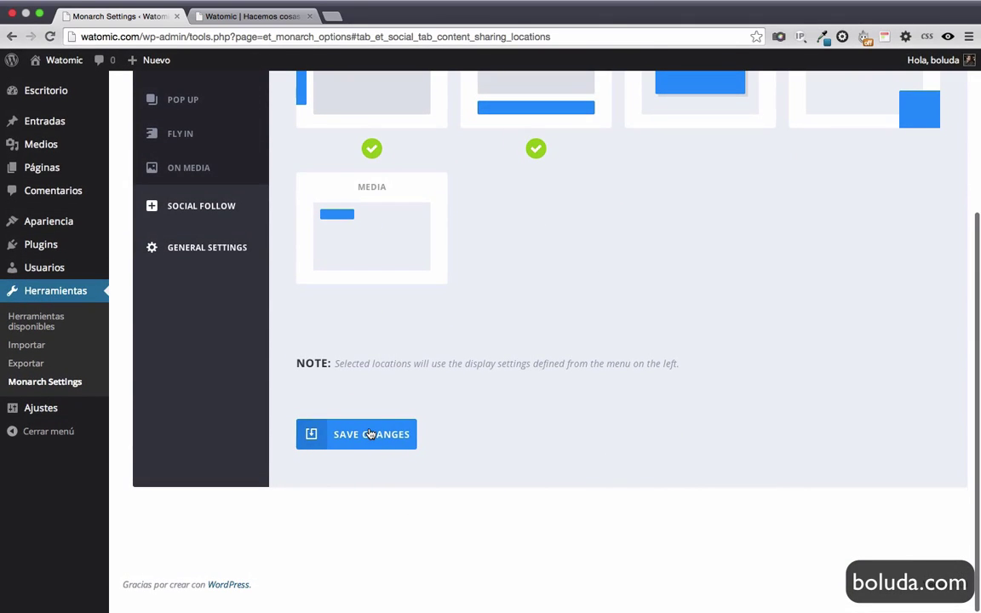
Open the blog post "How to improve your ranking on Google" on the live site to check the share buttons.
click(247, 16)
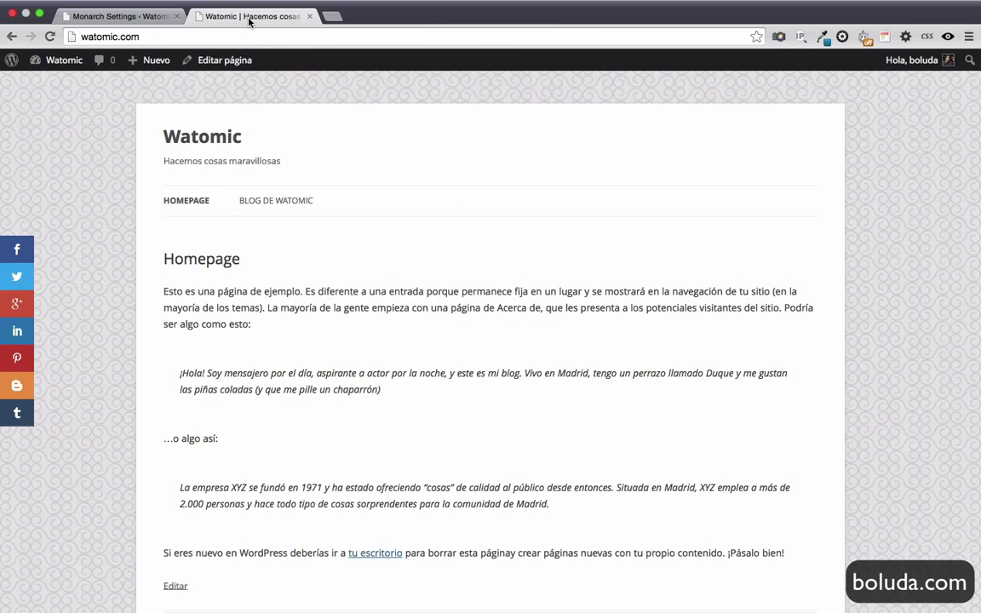
click(283, 201)
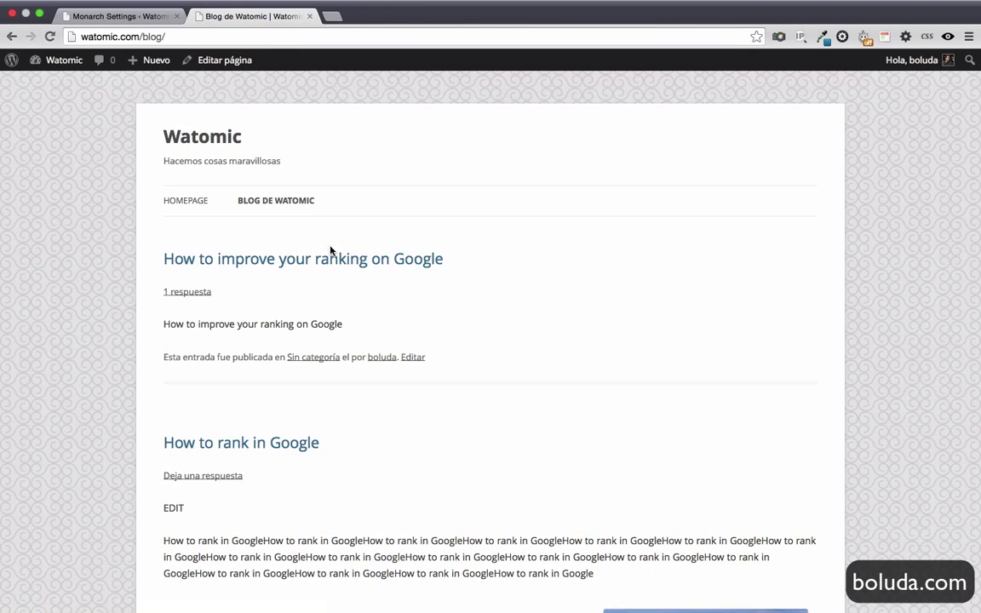
click(346, 260)
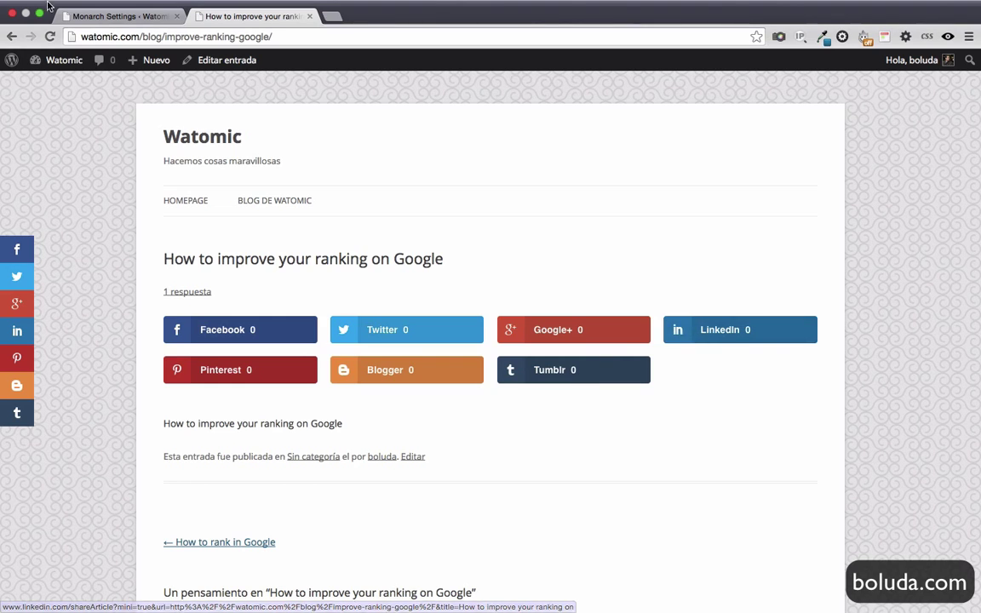
Review the configured sharing networks and the selected locations in the Monarch settings.
click(96, 16)
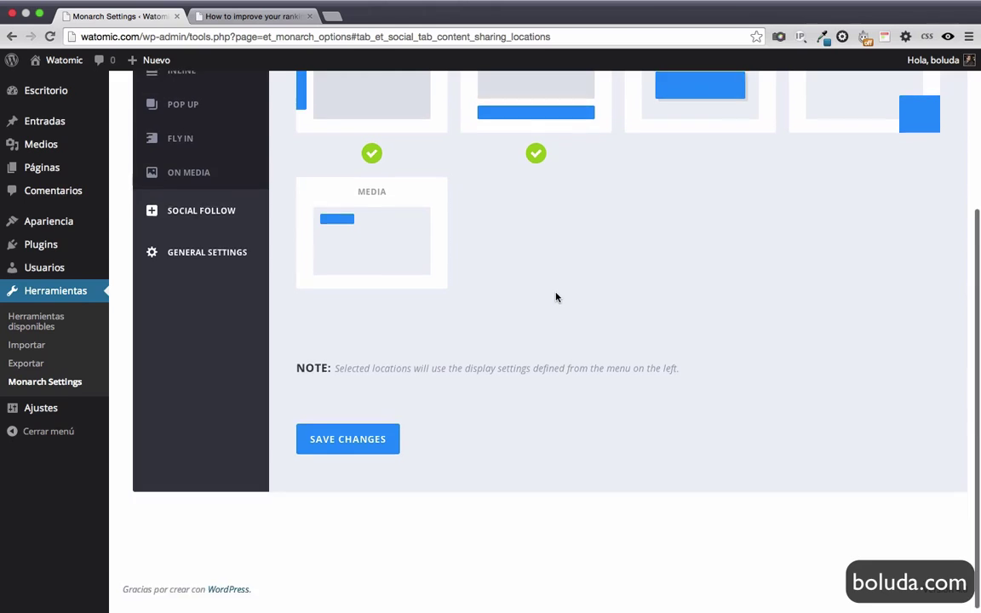
scroll(556, 297, up, 5)
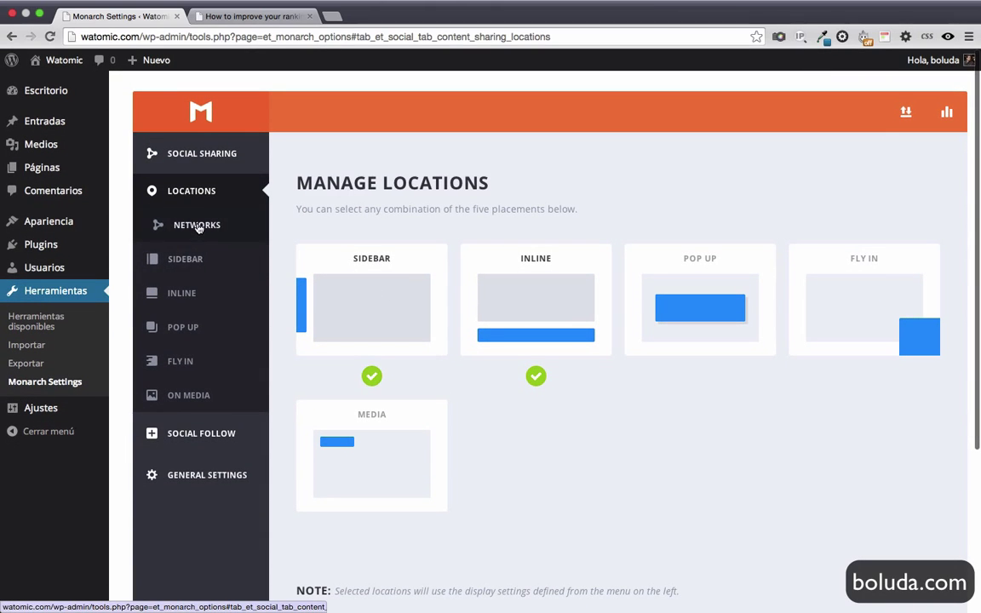
click(204, 224)
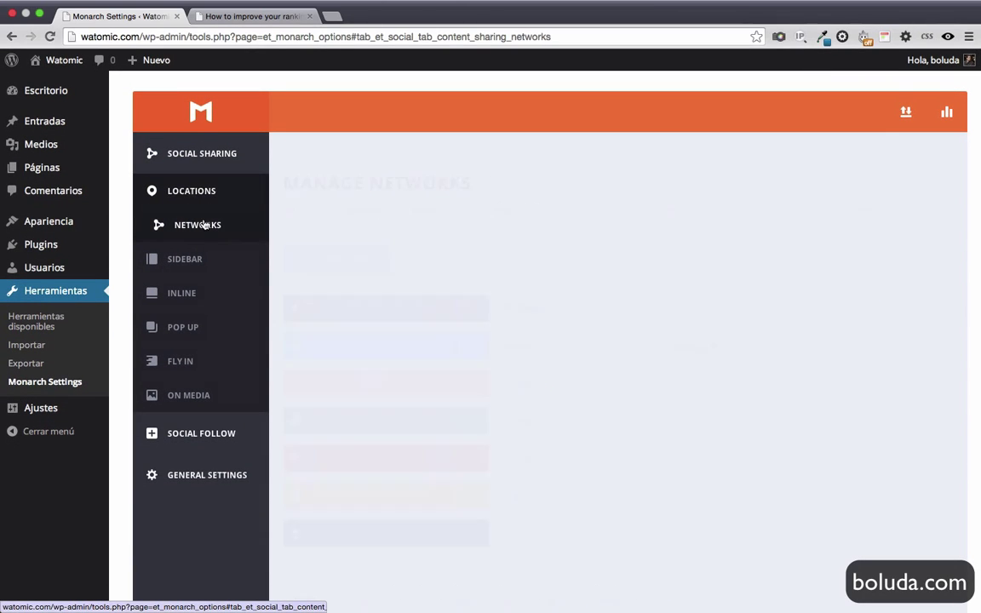
scroll(702, 322, down, 3)
scroll(703, 322, down, 2)
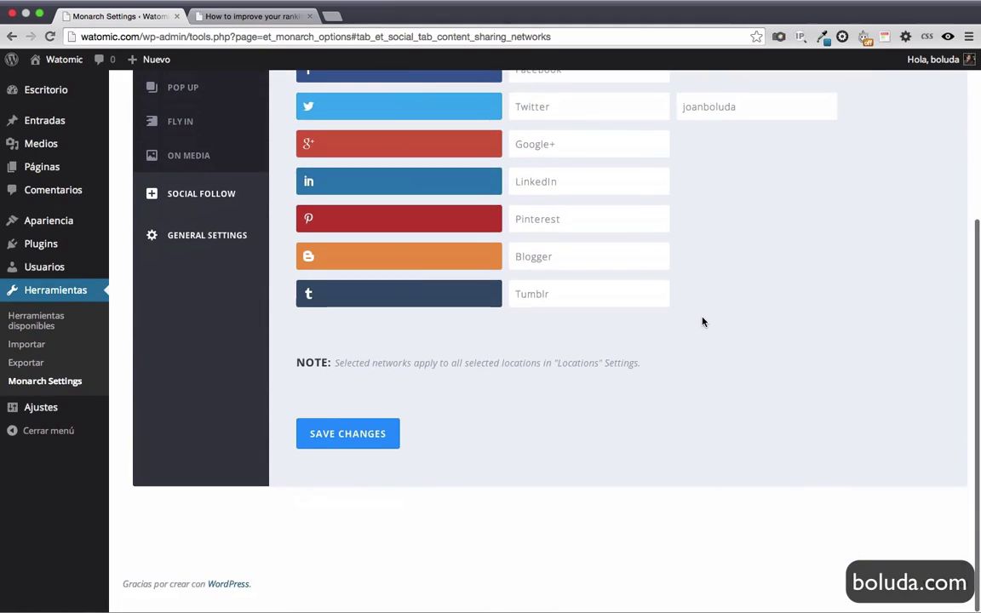
scroll(703, 322, up, 6)
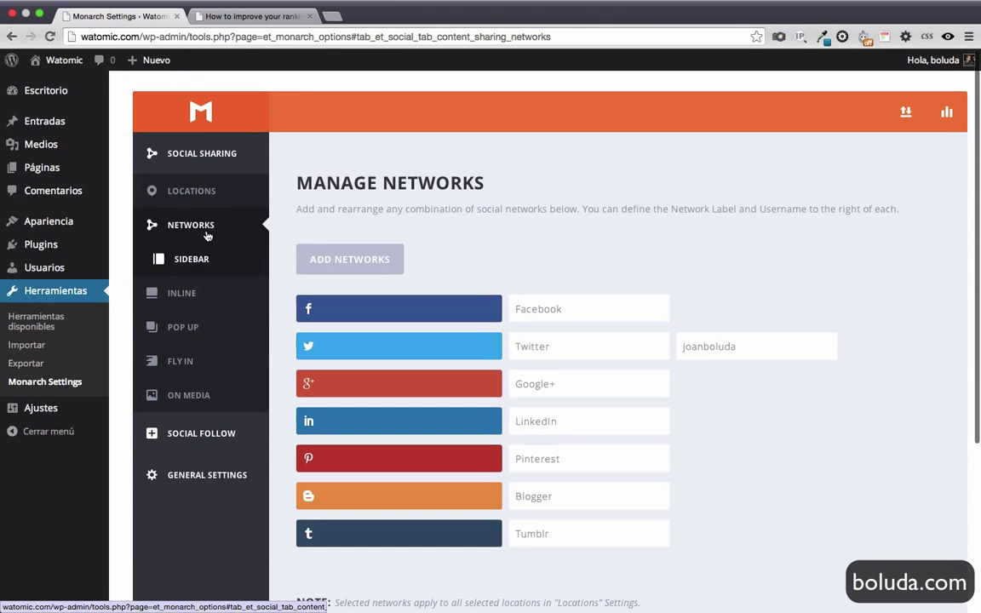
click(196, 190)
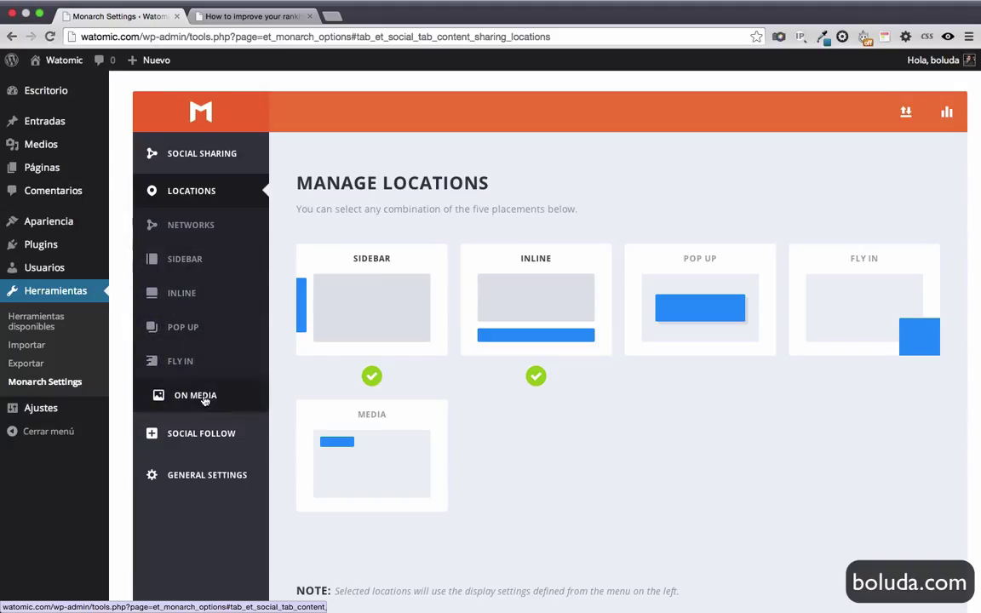
Choose the third icon style for the sidebar share icons, save the changes and check them on the reloaded live post.
click(189, 270)
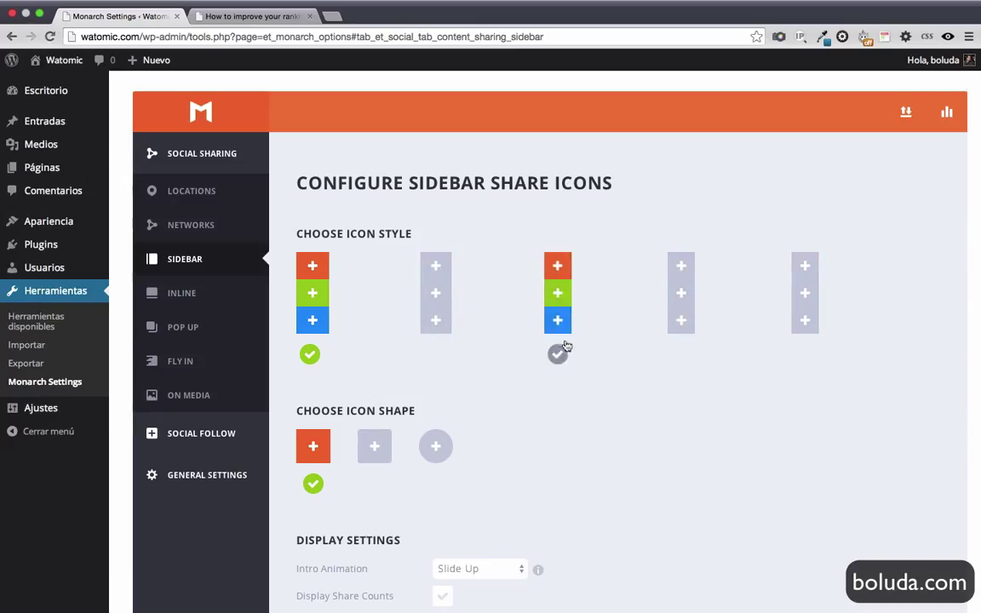
click(557, 356)
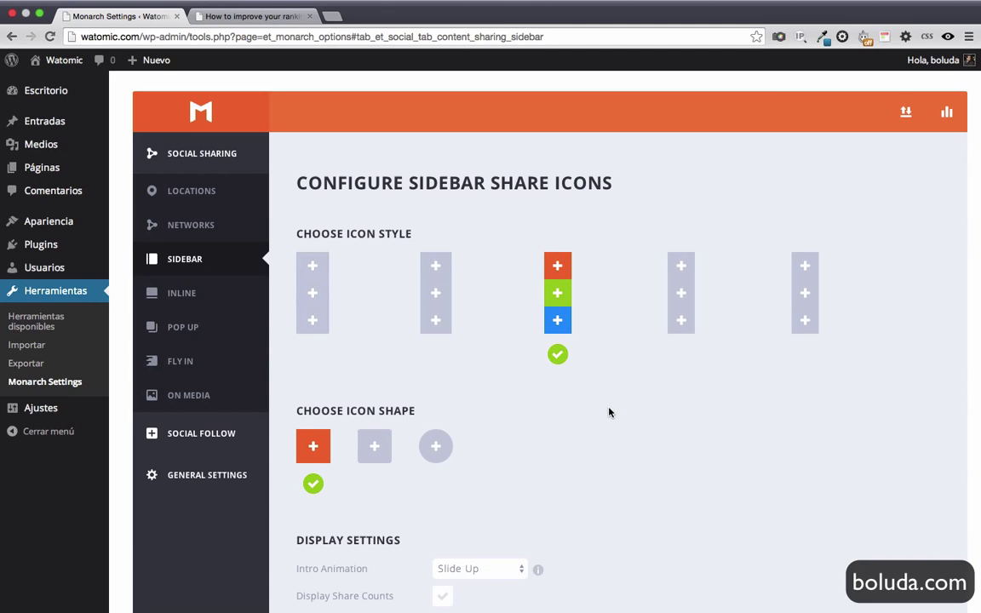
scroll(596, 410, down, 10)
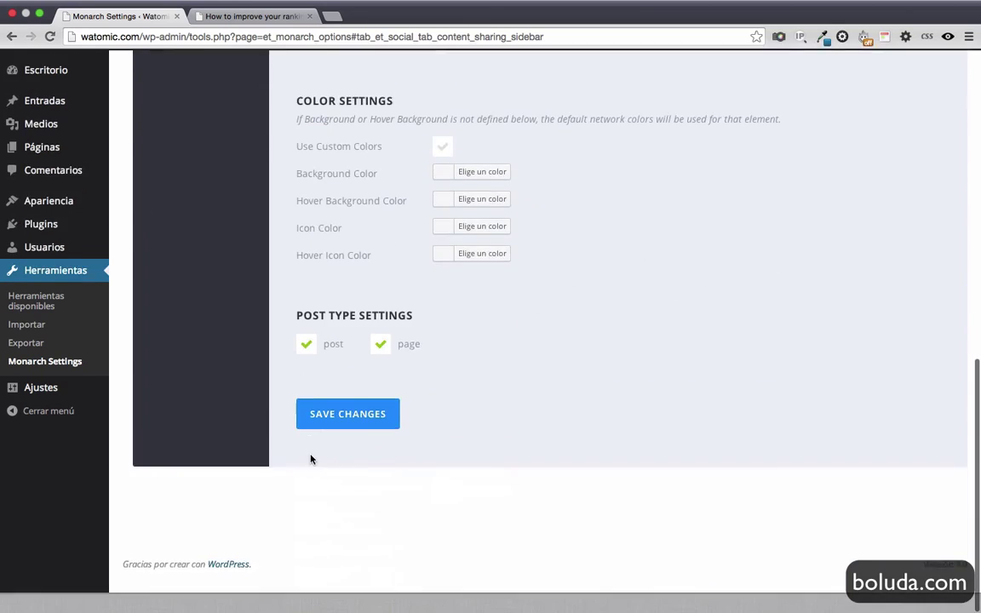
click(350, 438)
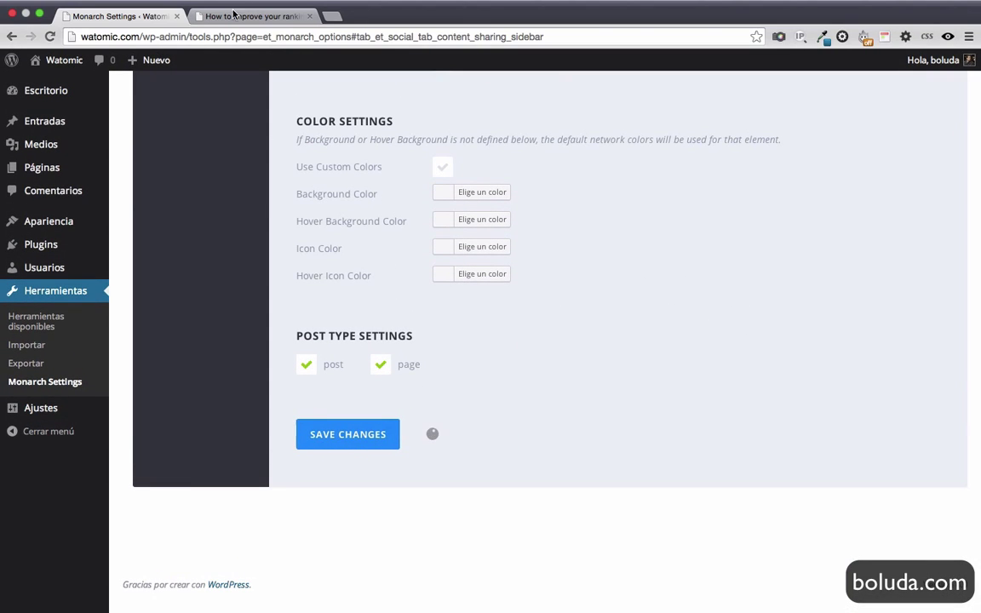
click(242, 17)
click(49, 36)
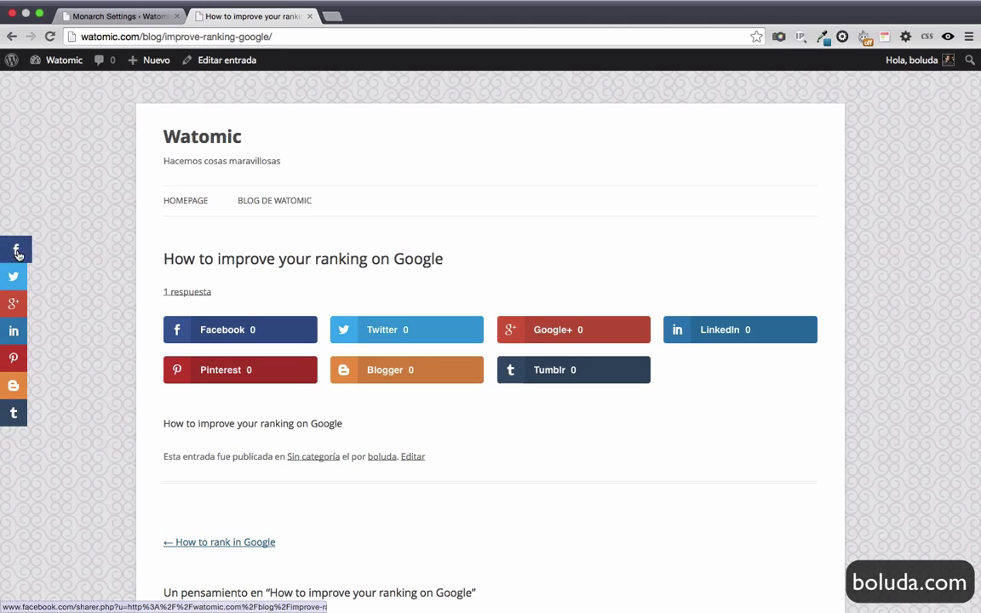
Set the sidebar share icons to the circular shape, save the changes and check them on the reloaded live post.
click(146, 18)
scroll(394, 184, up, 15)
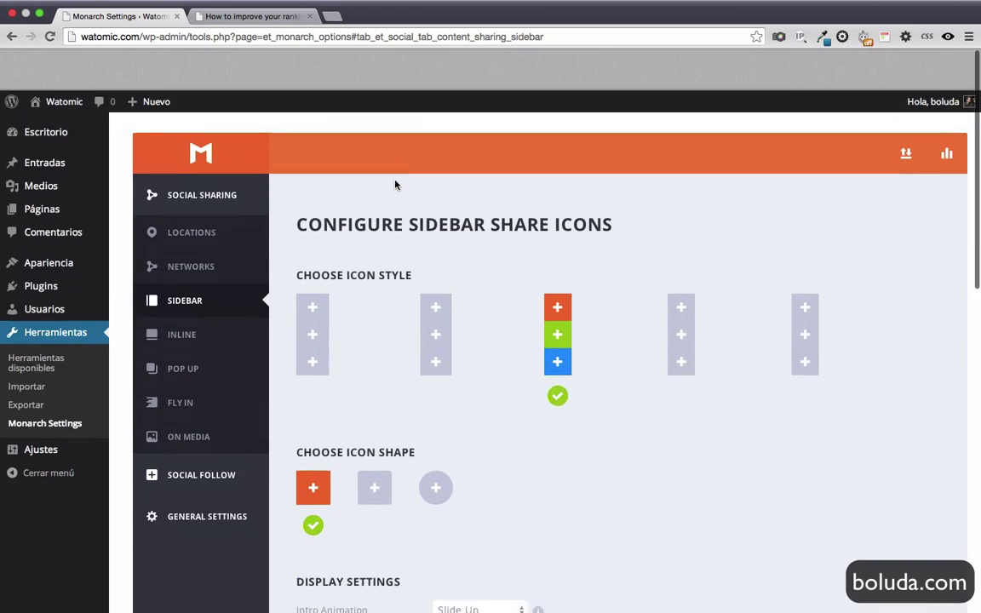
click(373, 444)
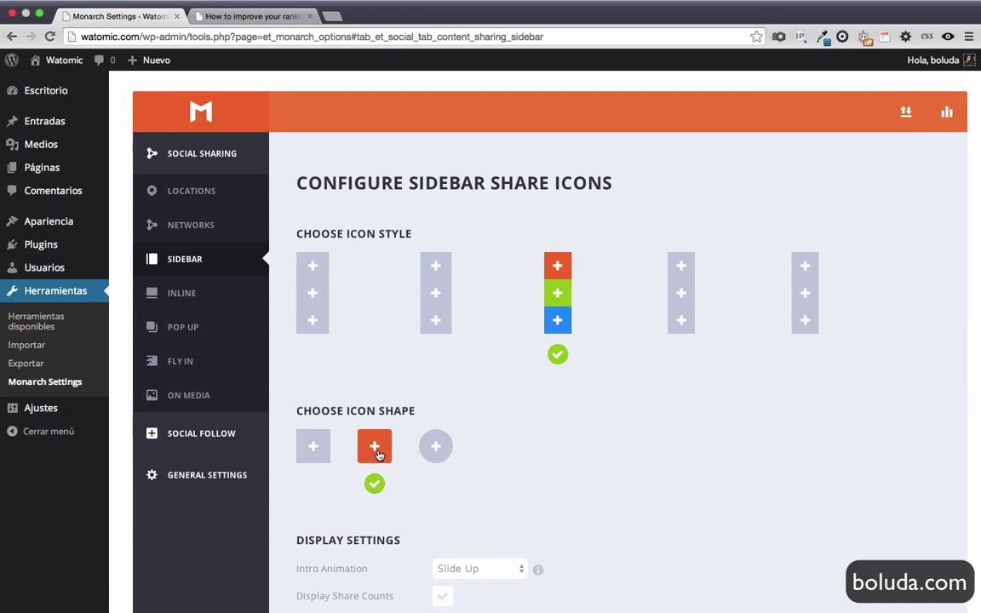
click(434, 445)
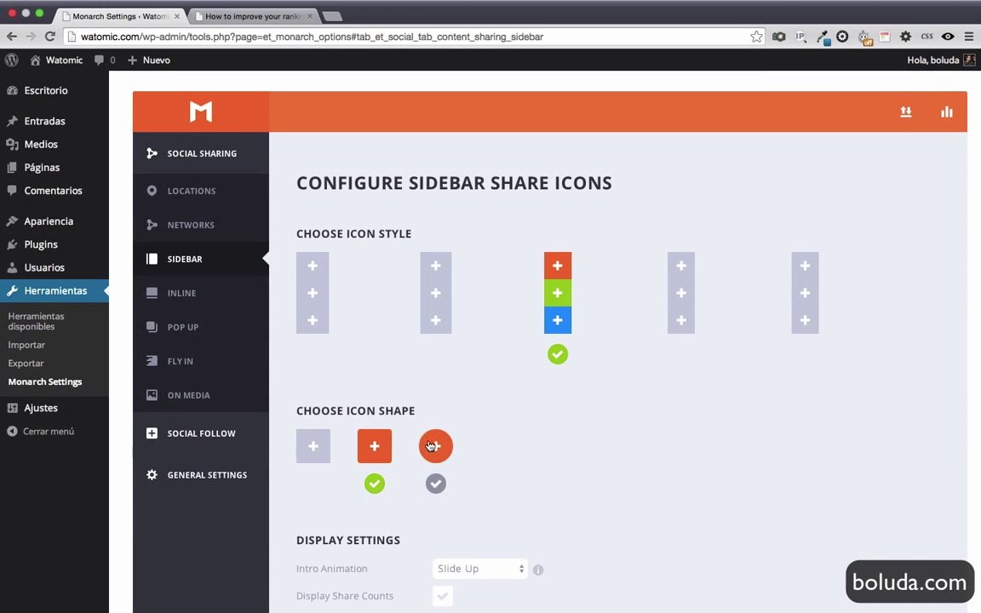
scroll(565, 469, down, 3)
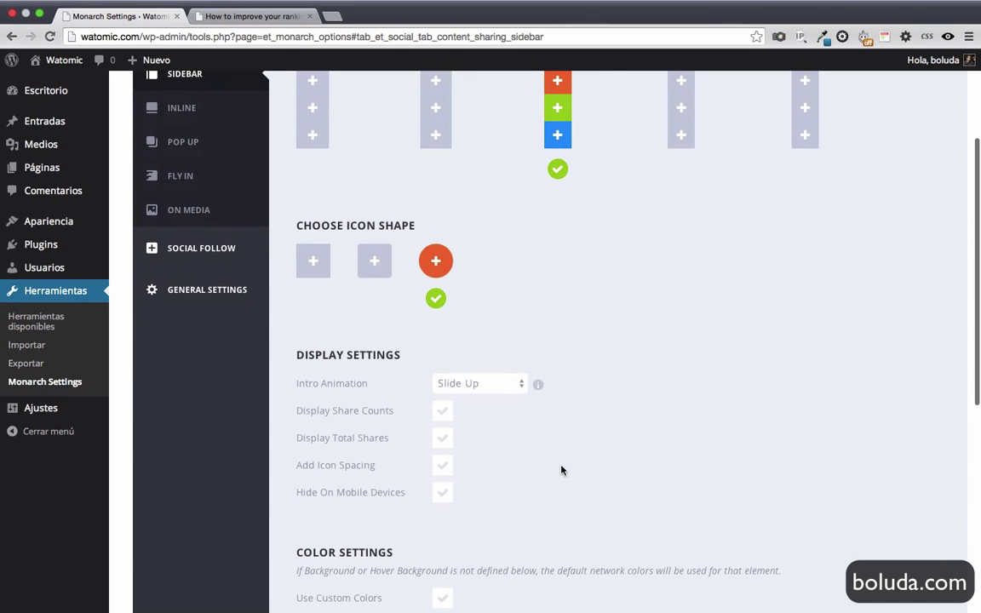
scroll(562, 469, down, 7)
click(350, 433)
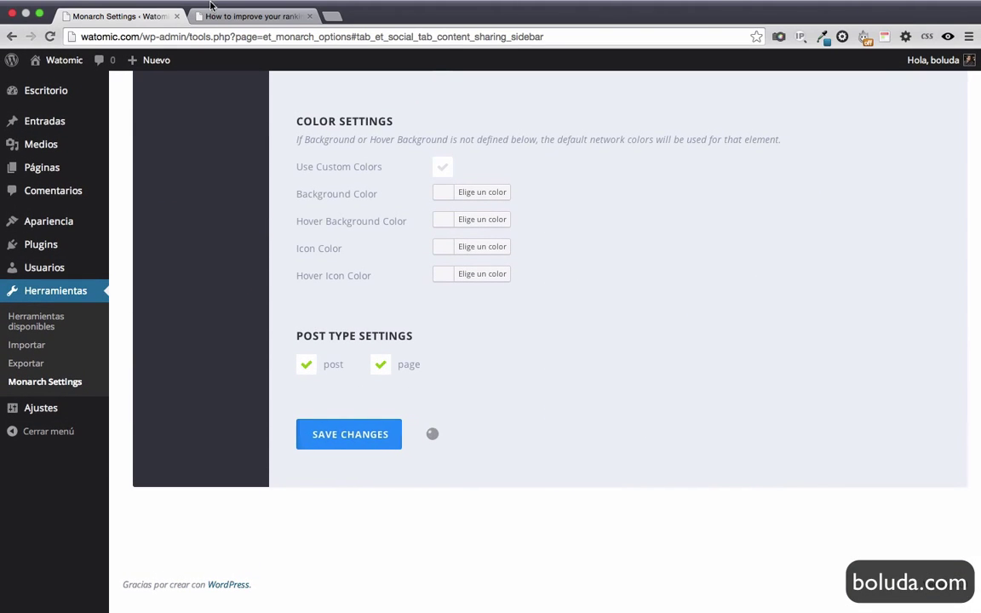
click(205, 15)
click(51, 39)
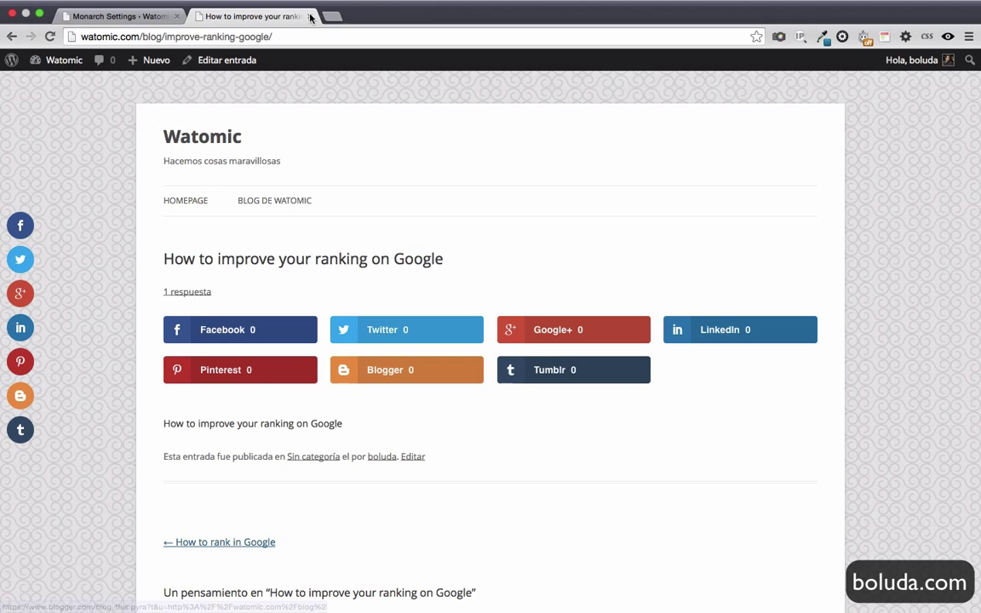
Set the sidebar's intro animation to Fade In, save the changes and preview it by reloading the live post.
click(119, 16)
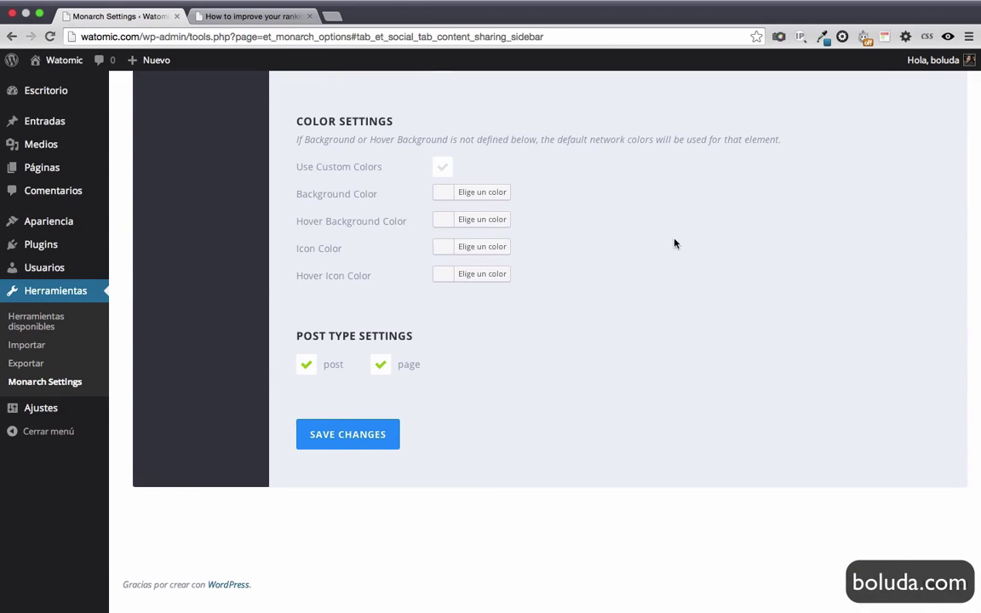
scroll(674, 242, up, 10)
scroll(652, 457, down, 5)
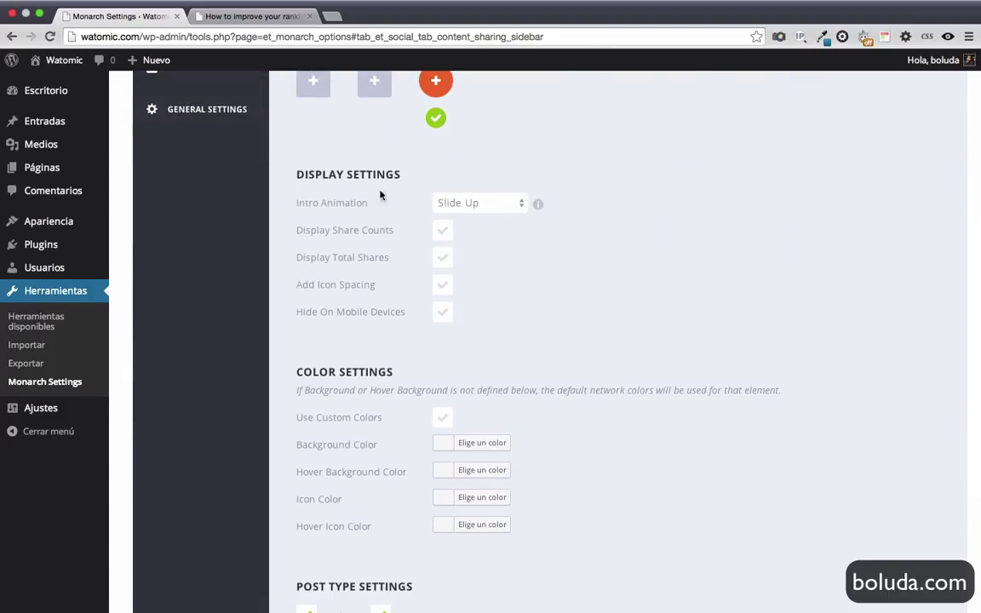
click(469, 202)
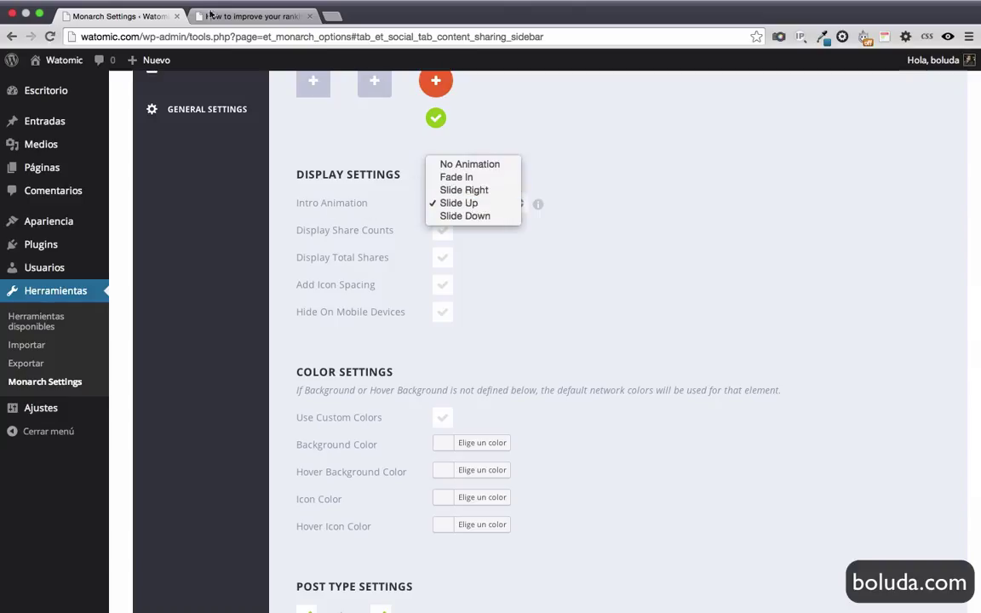
click(478, 178)
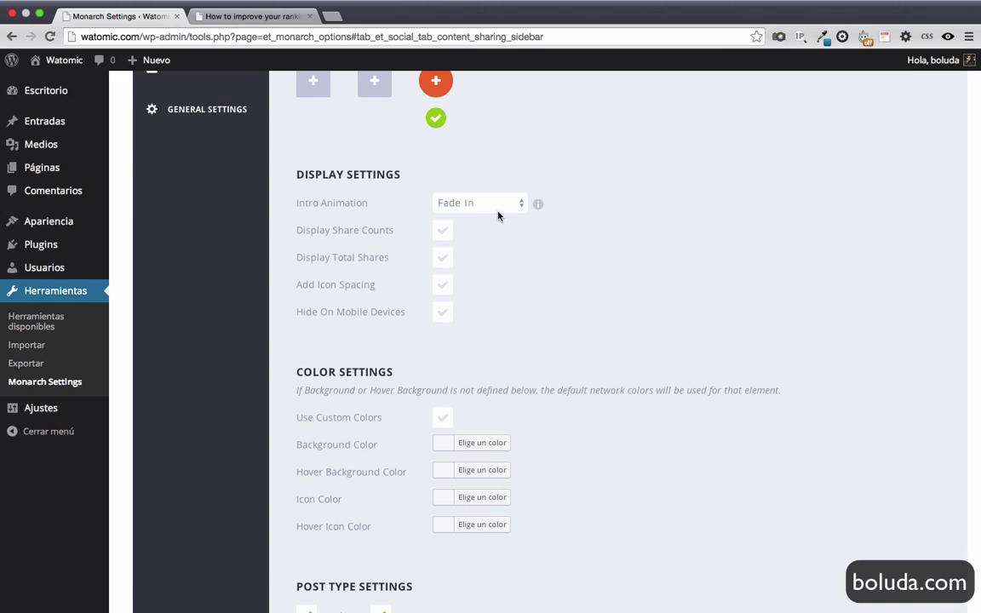
scroll(498, 215, down, 5)
click(388, 434)
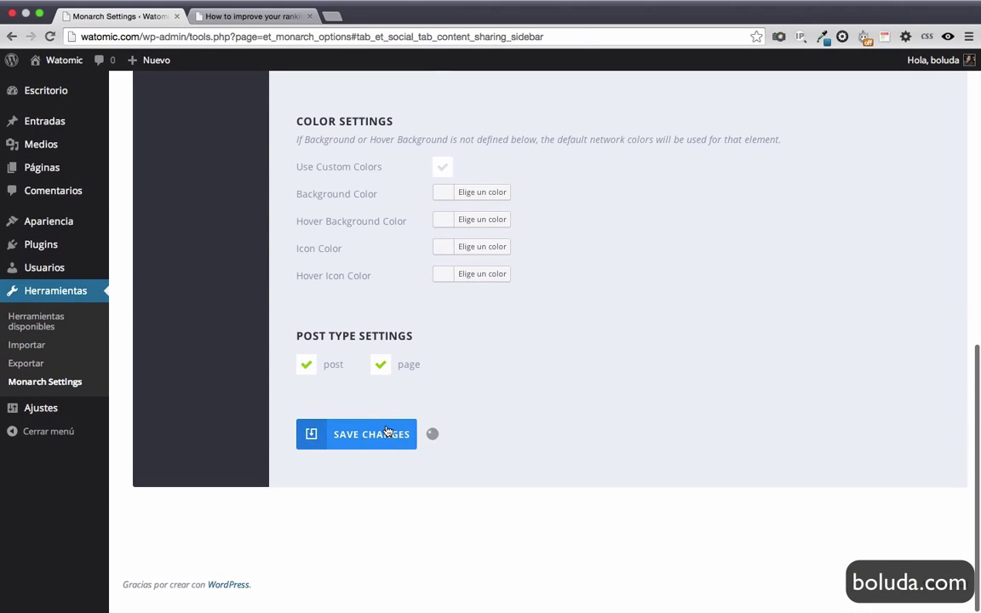
click(226, 17)
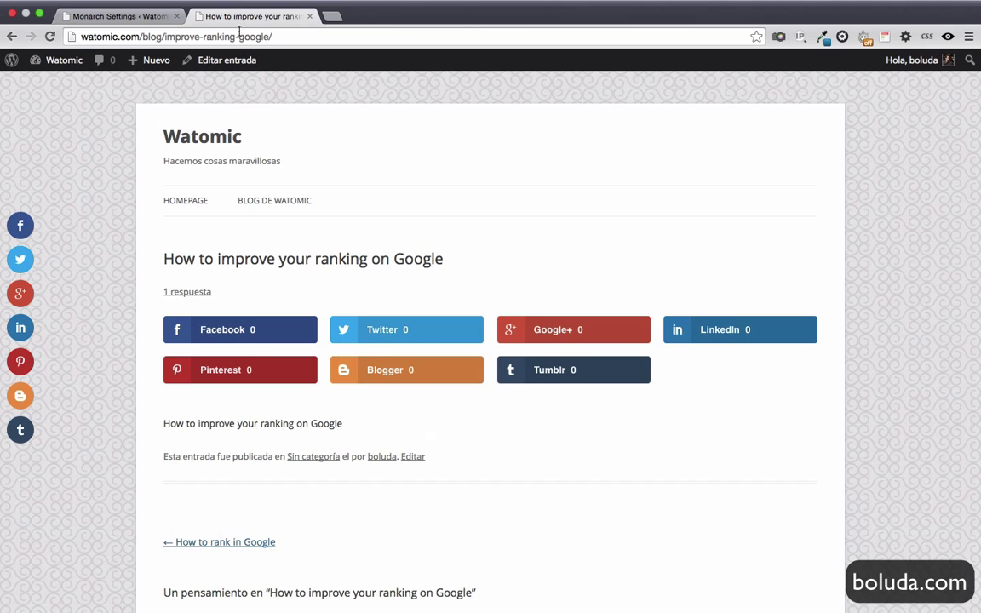
click(49, 37)
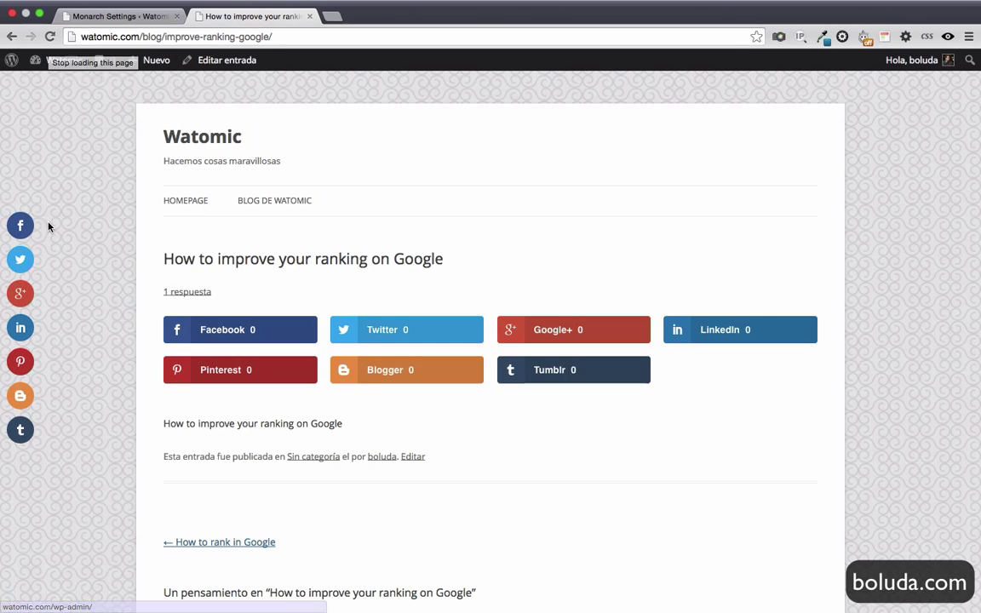
Set the sidebar's intro animation to Slide Down and save the changes.
click(143, 20)
scroll(526, 162, up, 5)
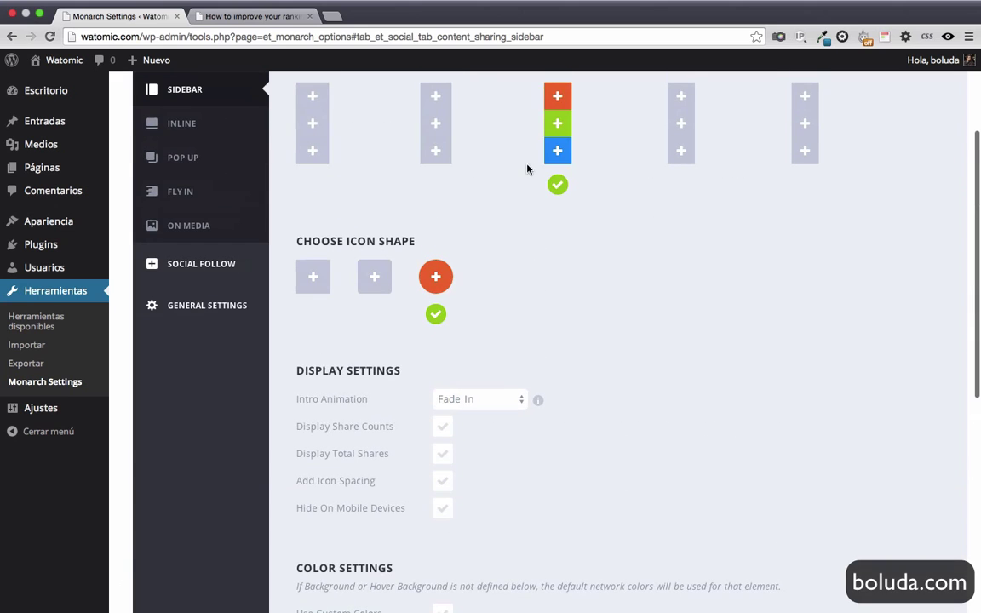
click(476, 398)
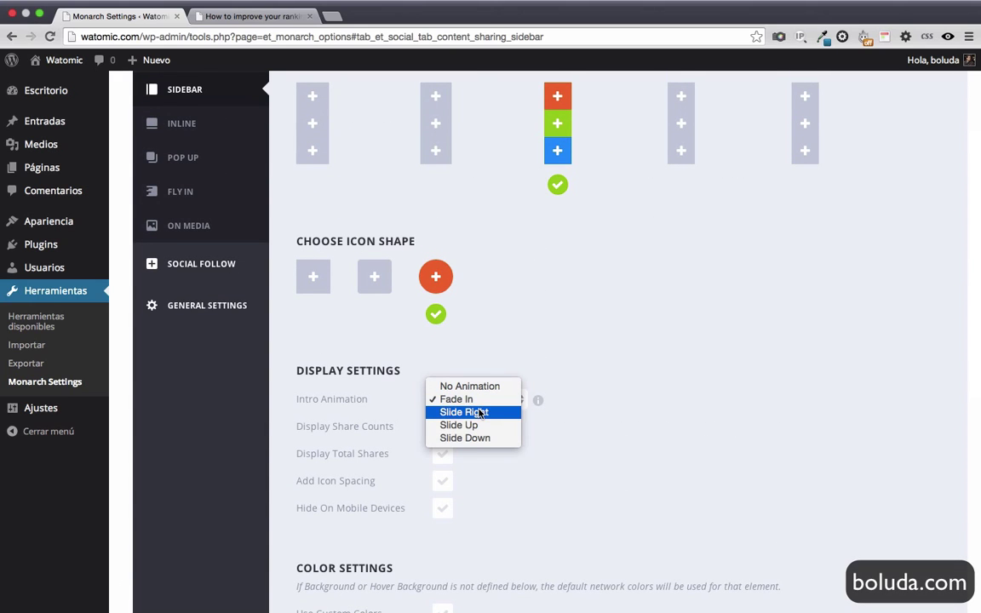
click(469, 438)
scroll(487, 440, down, 5)
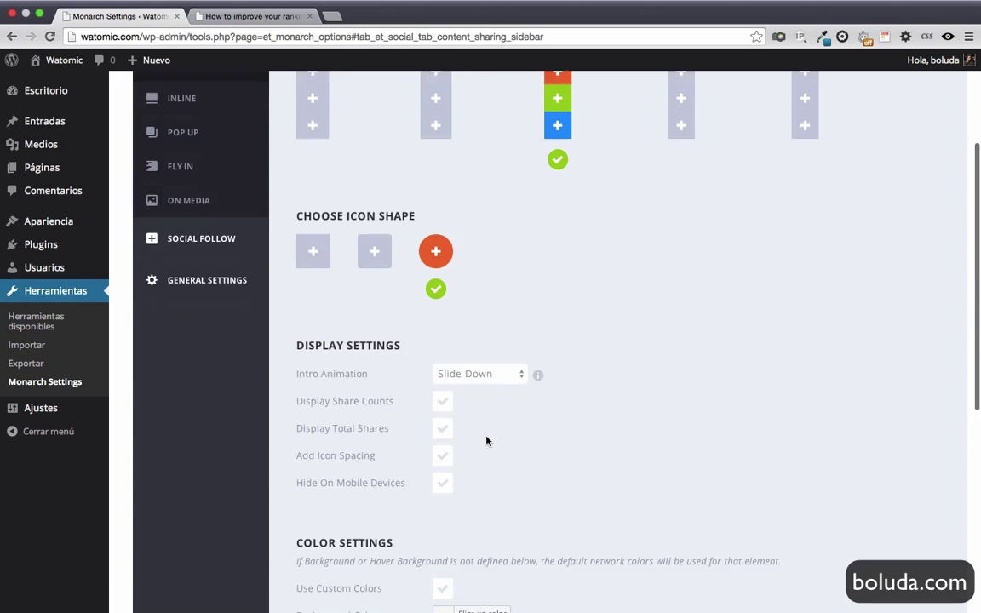
click(344, 440)
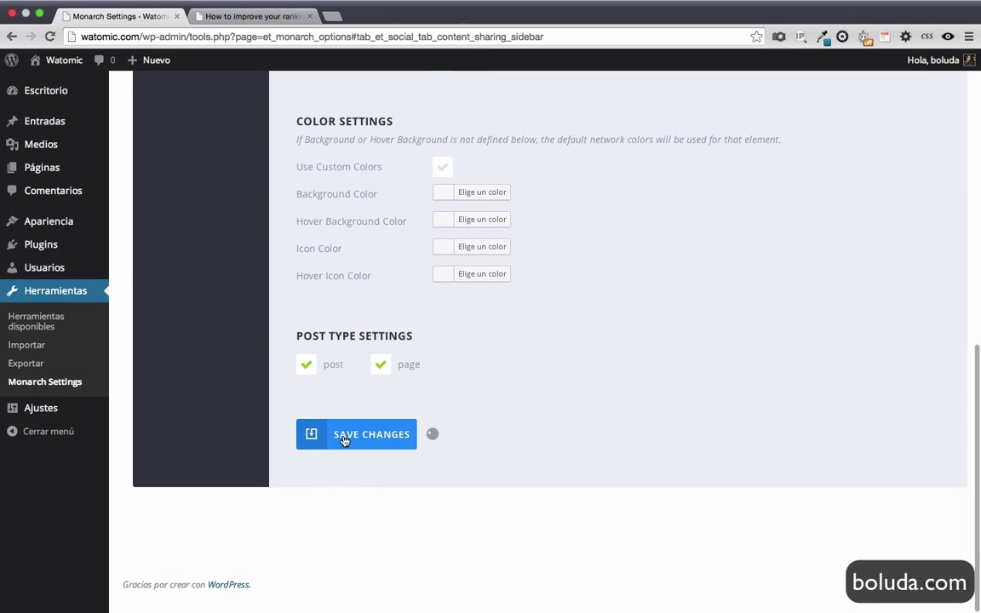
Preview the sidebar's Slide Down intro animation by reloading the live post.
click(251, 16)
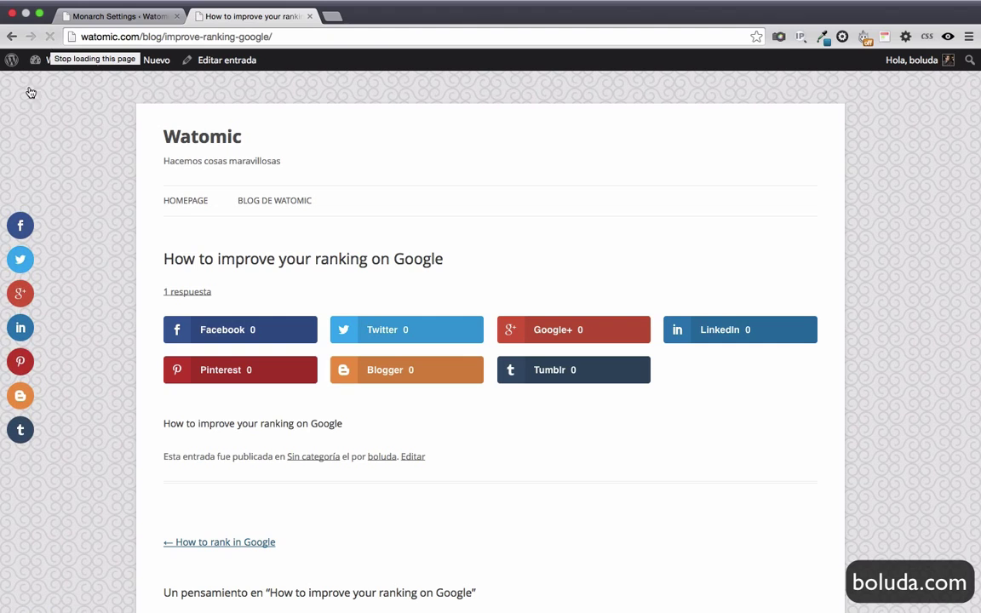
click(147, 18)
Enable share counts, total shares, icon spacing and hiding on mobile devices for the sidebar, keeping the total shares text dark.
scroll(559, 184, up, 5)
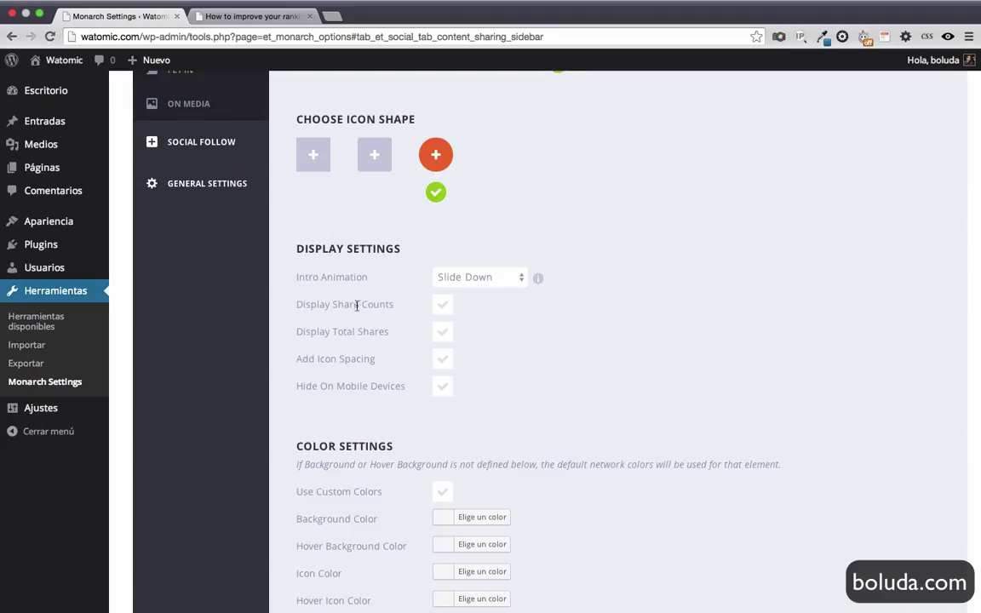
click(443, 306)
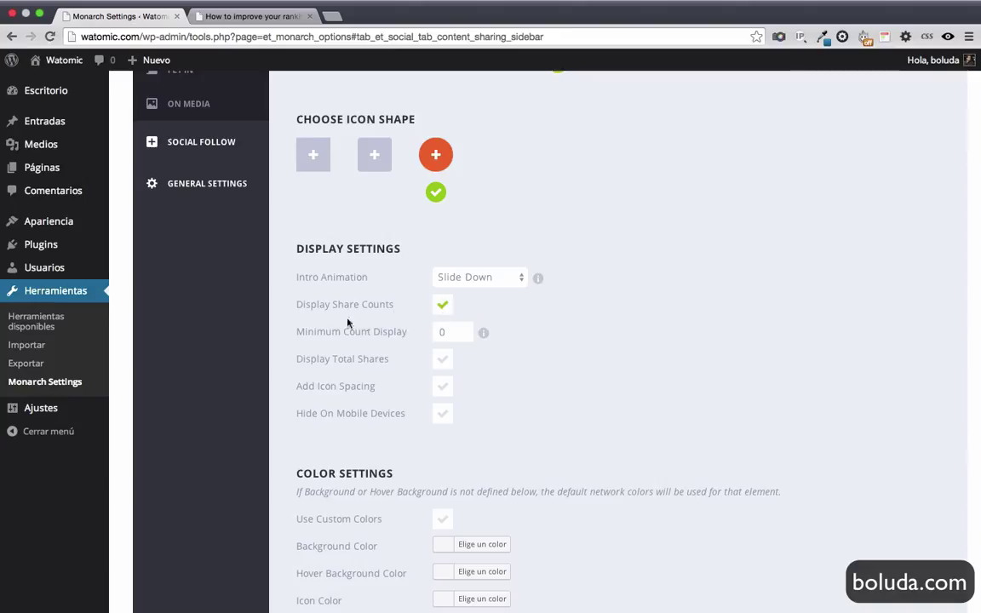
click(443, 360)
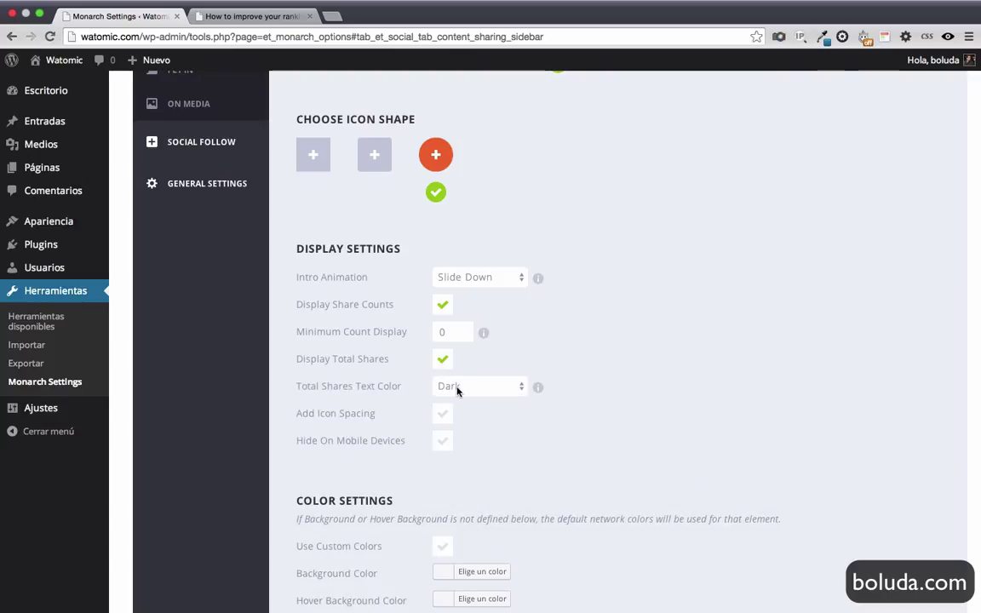
click(477, 386)
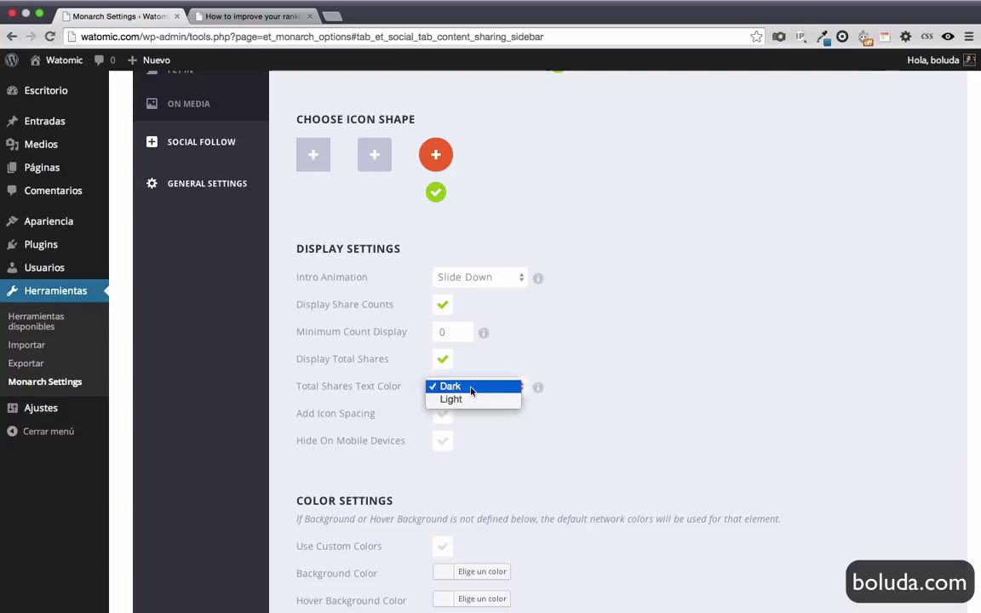
click(540, 394)
click(443, 414)
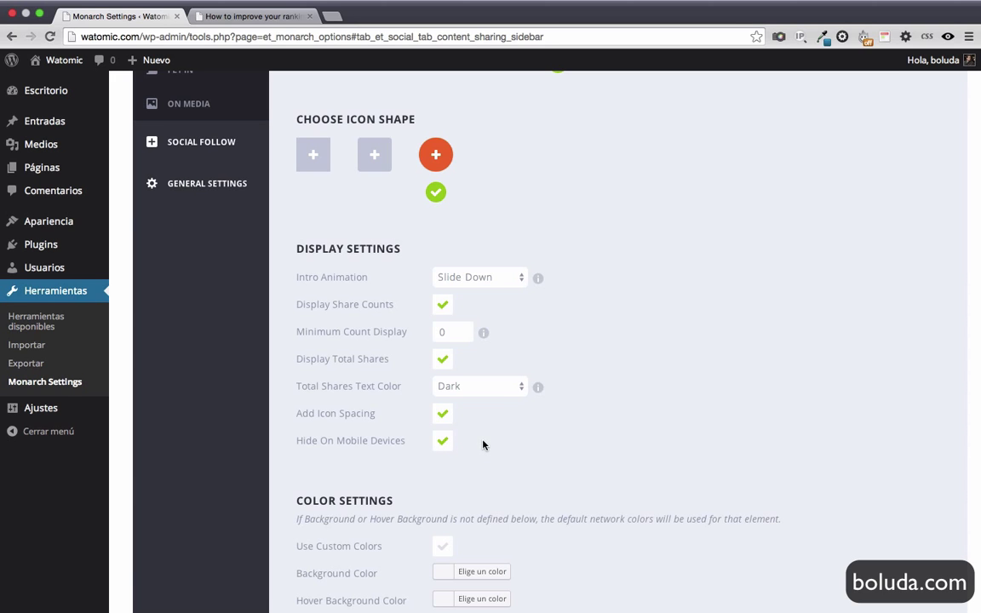
Save the sidebar display settings and check the icons on the live post.
scroll(484, 446, down, 5)
click(347, 448)
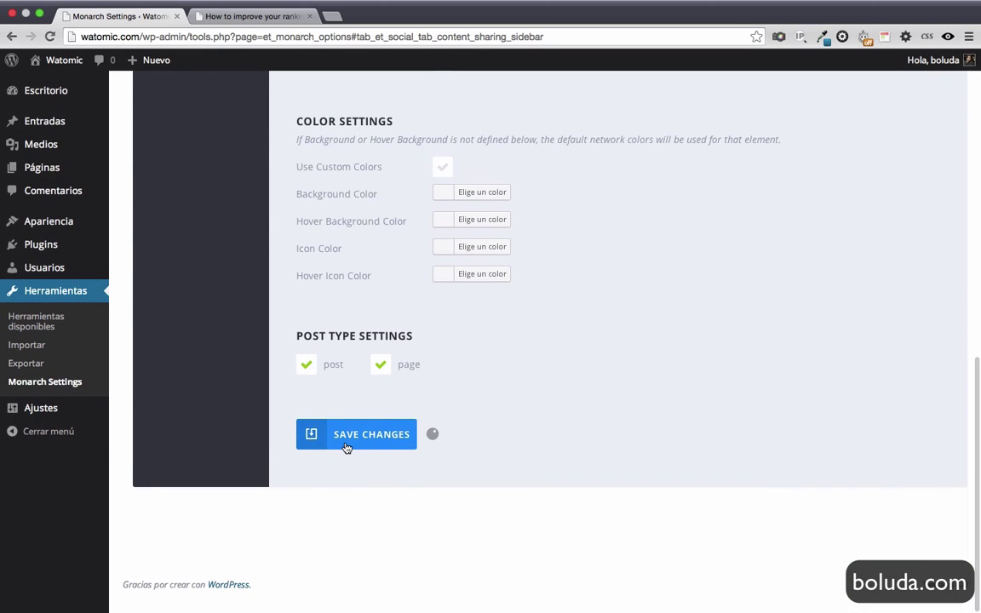
click(247, 16)
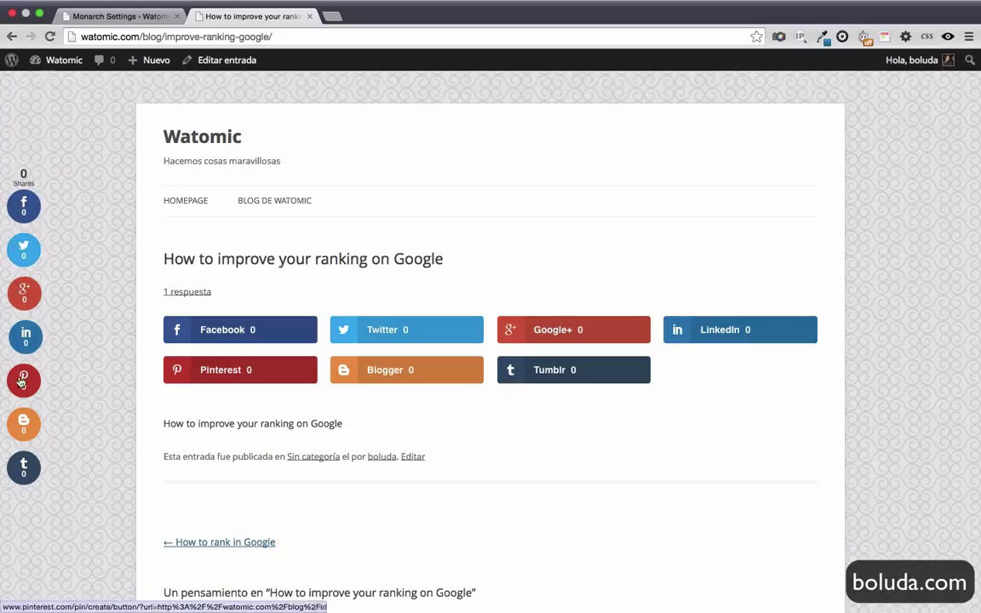
click(119, 17)
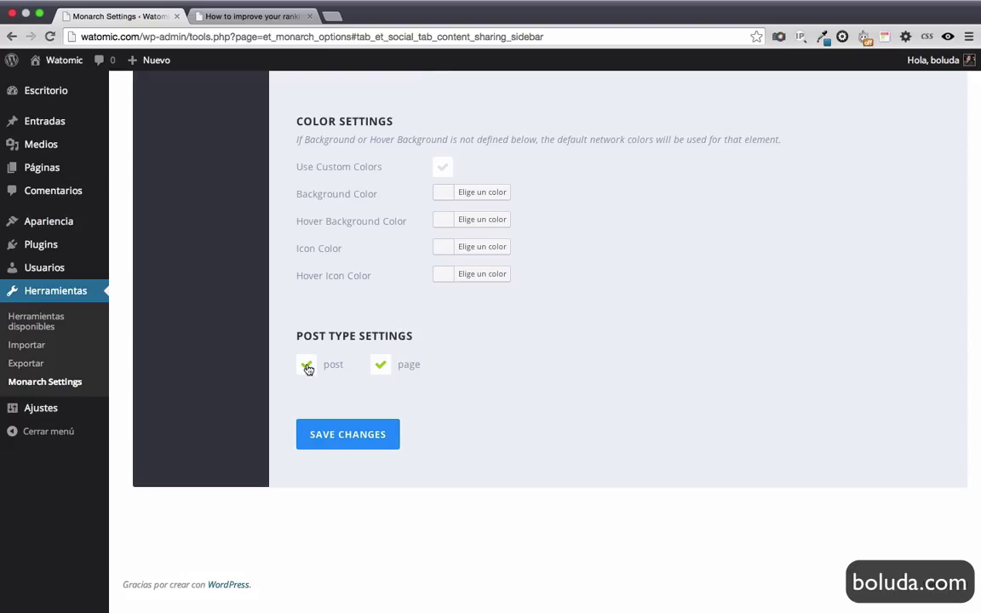
Enable custom colors for the sidebar icons, inspect the background color picker and save the changes.
scroll(381, 301, up, 1)
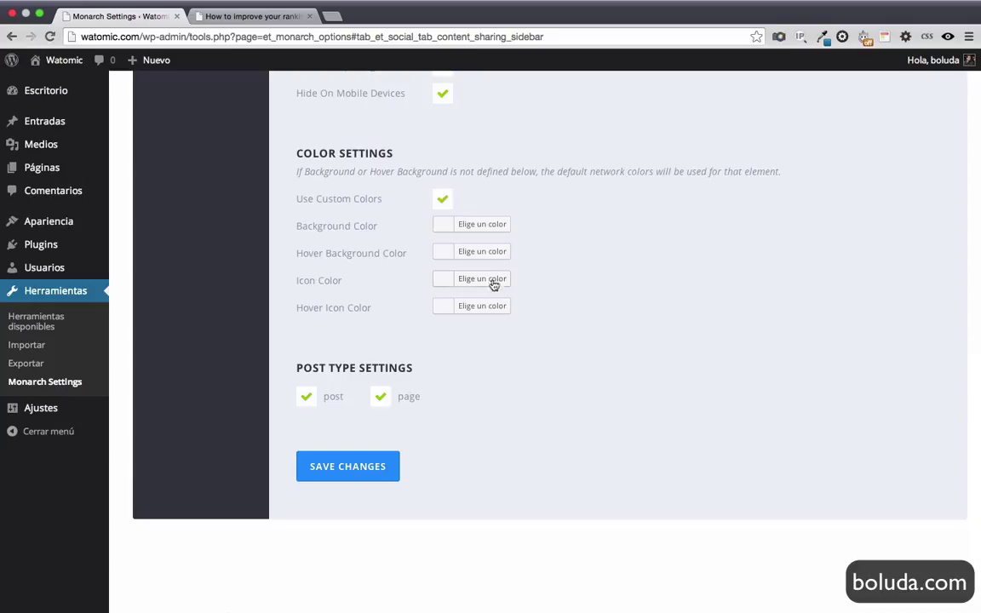
click(489, 224)
click(533, 187)
click(306, 398)
click(361, 467)
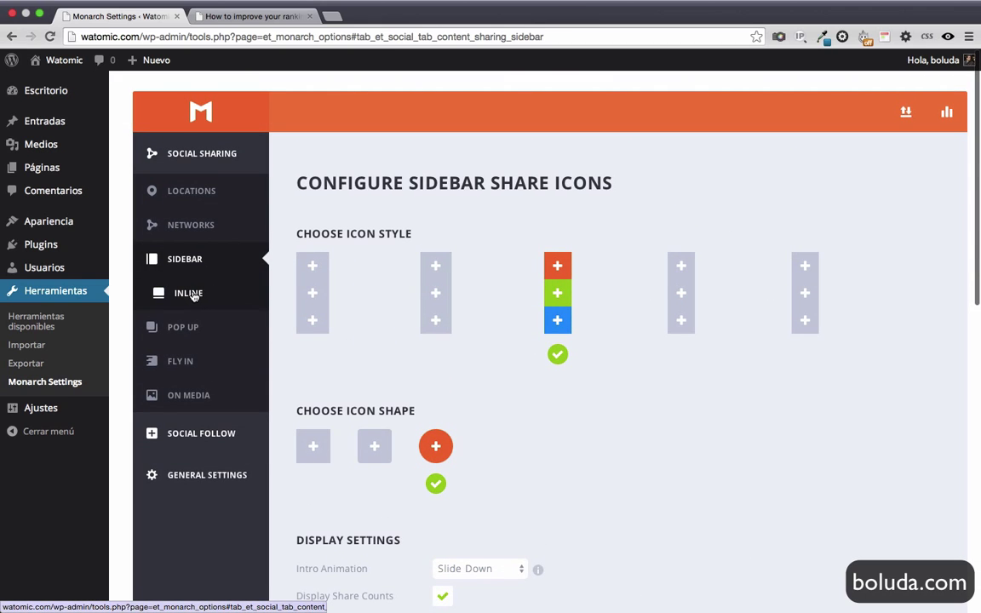
Set the inline share icons' location to Below Content, save the changes and check them on the live post.
click(193, 295)
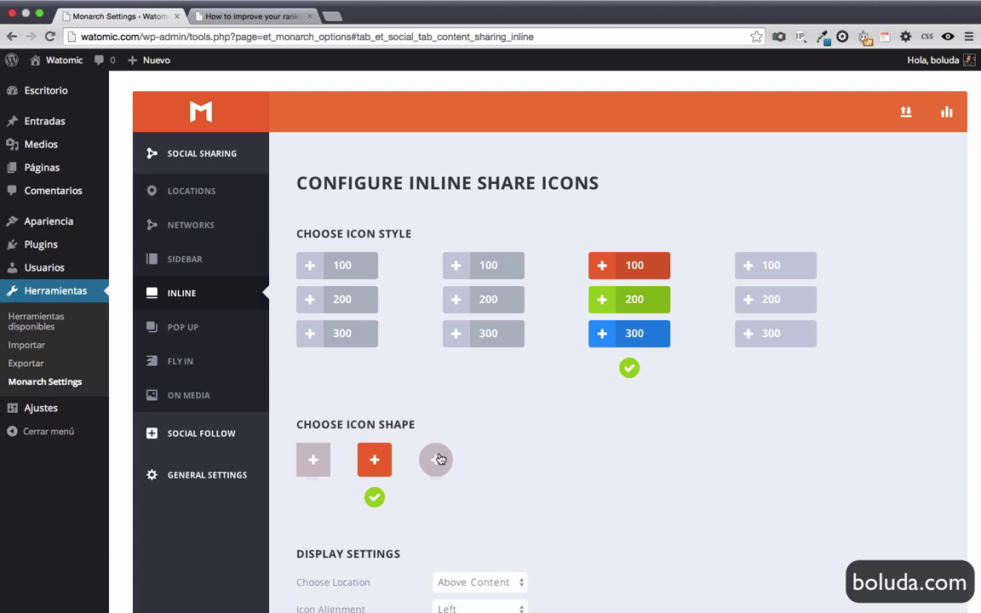
scroll(449, 458, down, 5)
scroll(451, 461, up, 4)
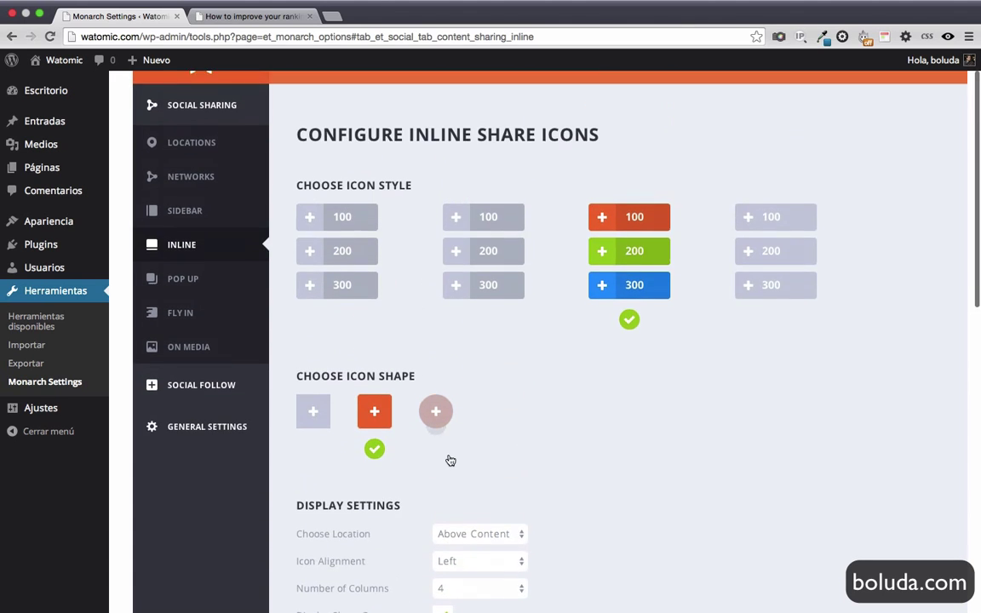
scroll(451, 460, down, 6)
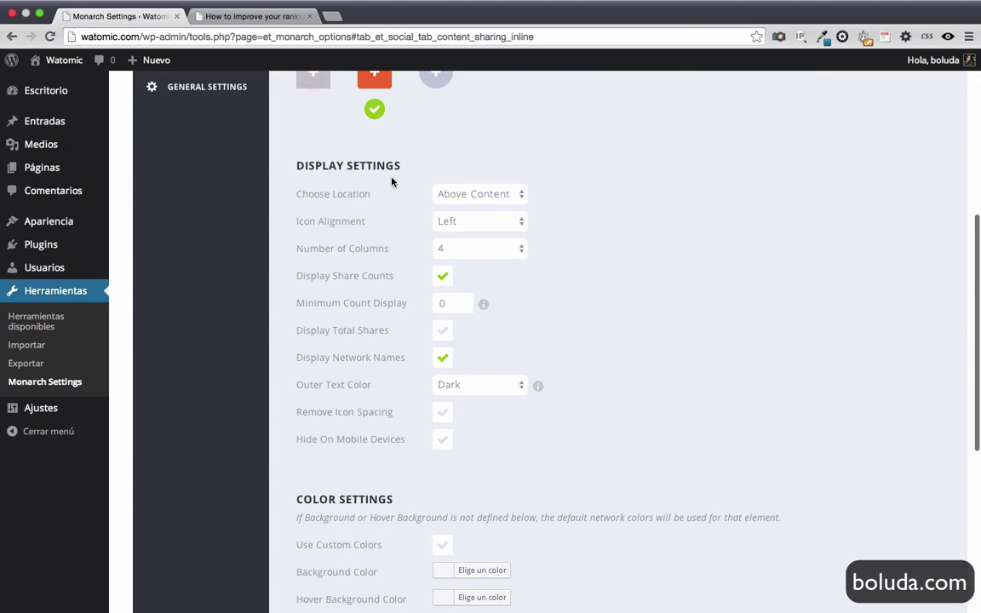
click(490, 195)
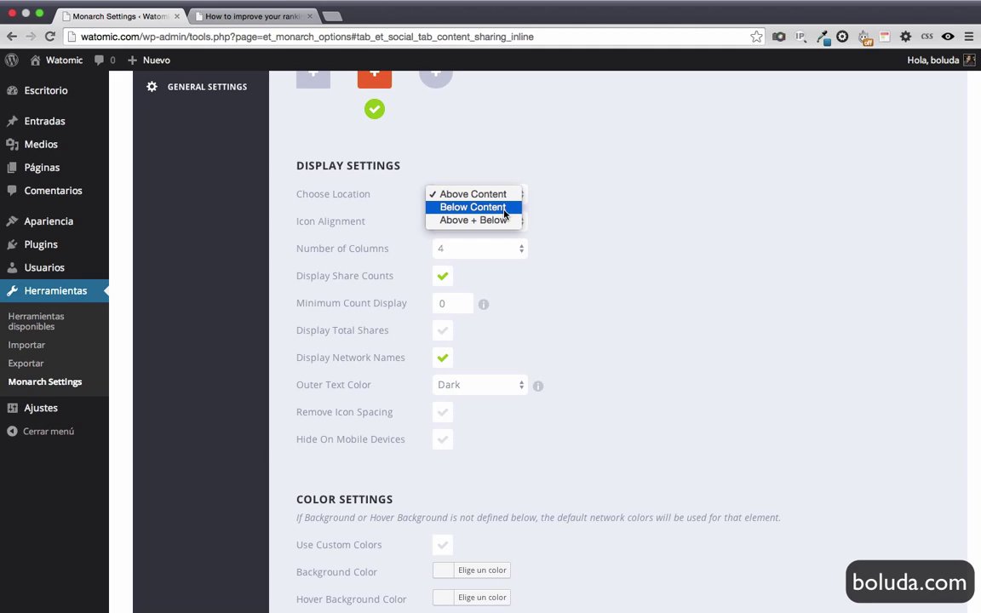
click(506, 208)
scroll(509, 212, down, 7)
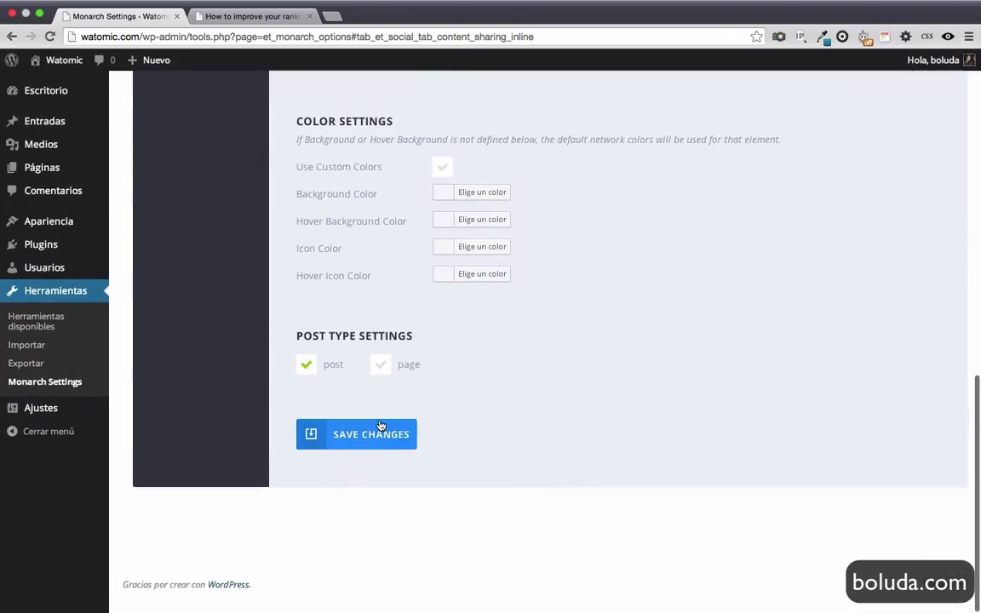
click(381, 426)
click(246, 16)
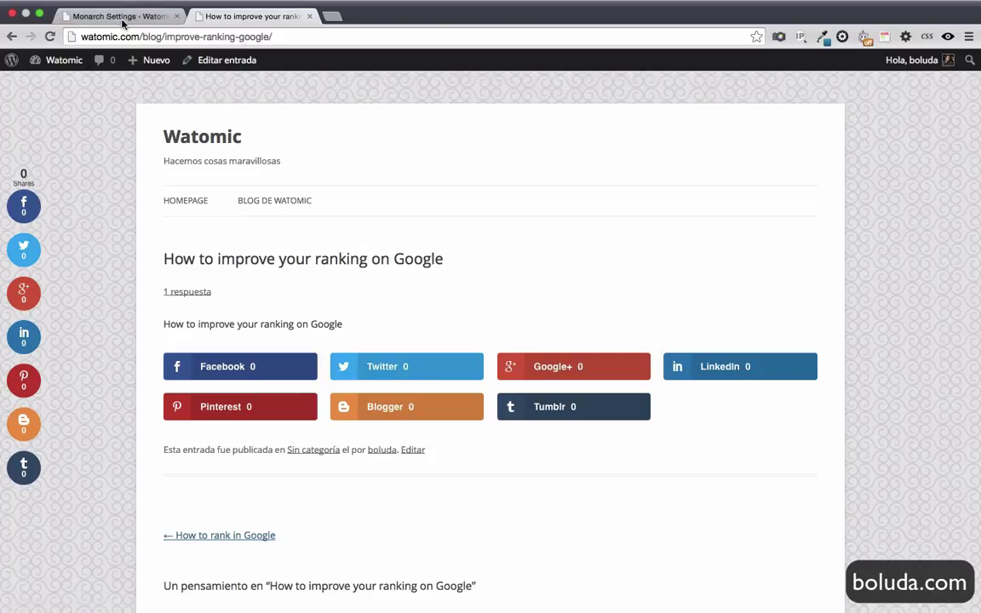
click(125, 20)
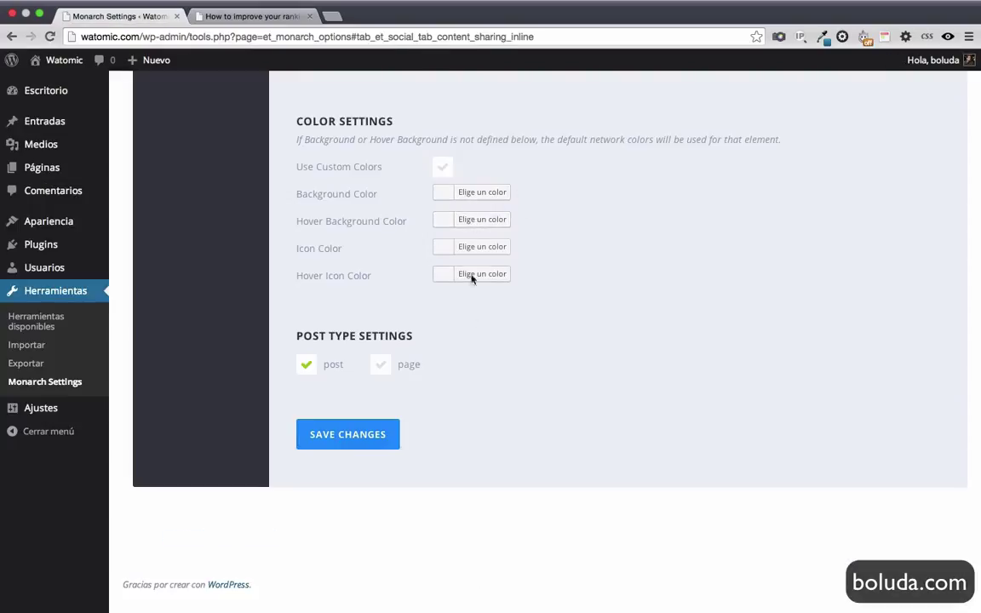
Review the social sharing pop-up settings, including the icon alignment, intro animation, color and post type options.
scroll(471, 364, up, 10)
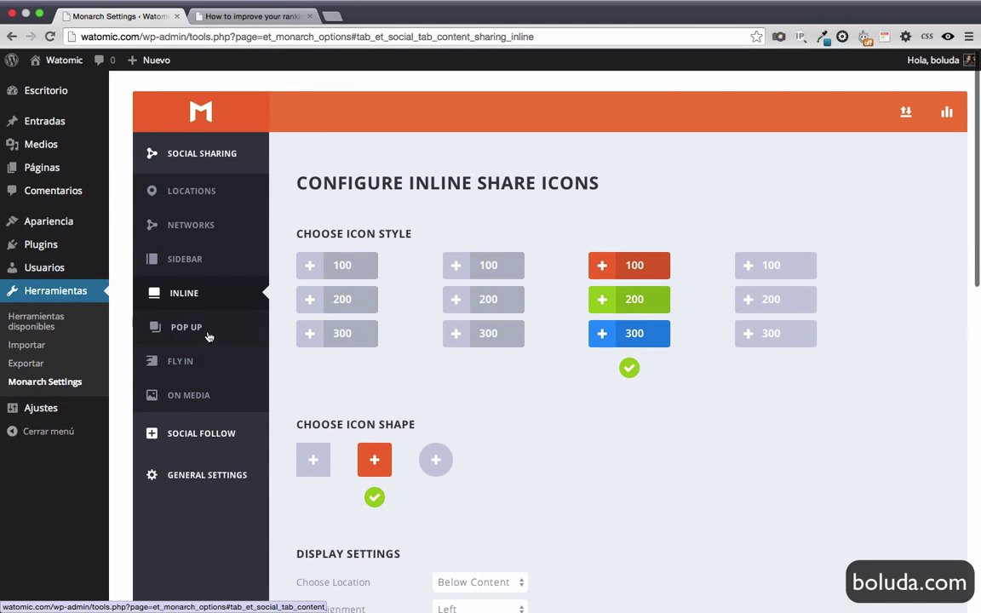
click(202, 331)
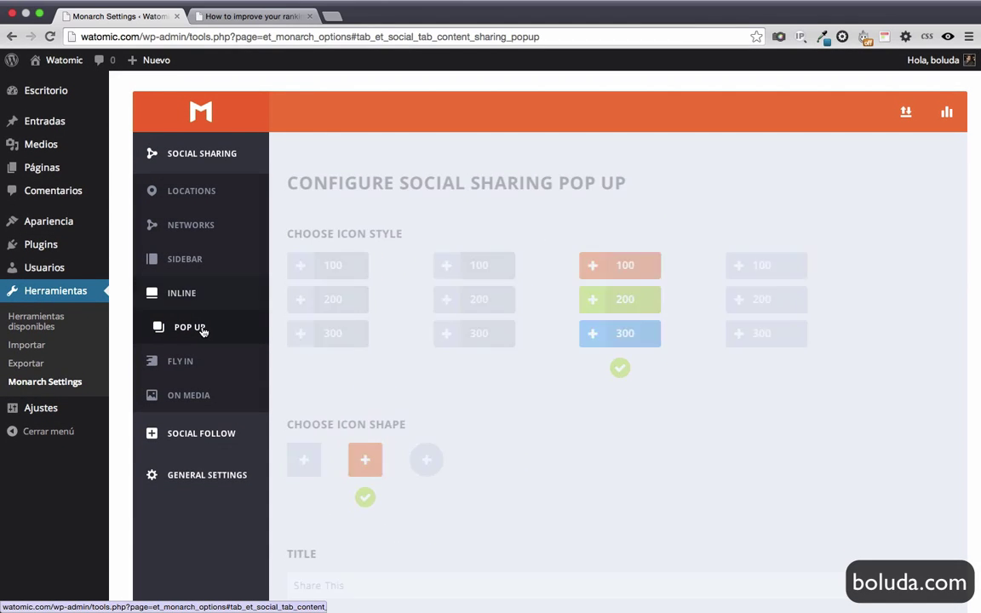
scroll(539, 431, down, 8)
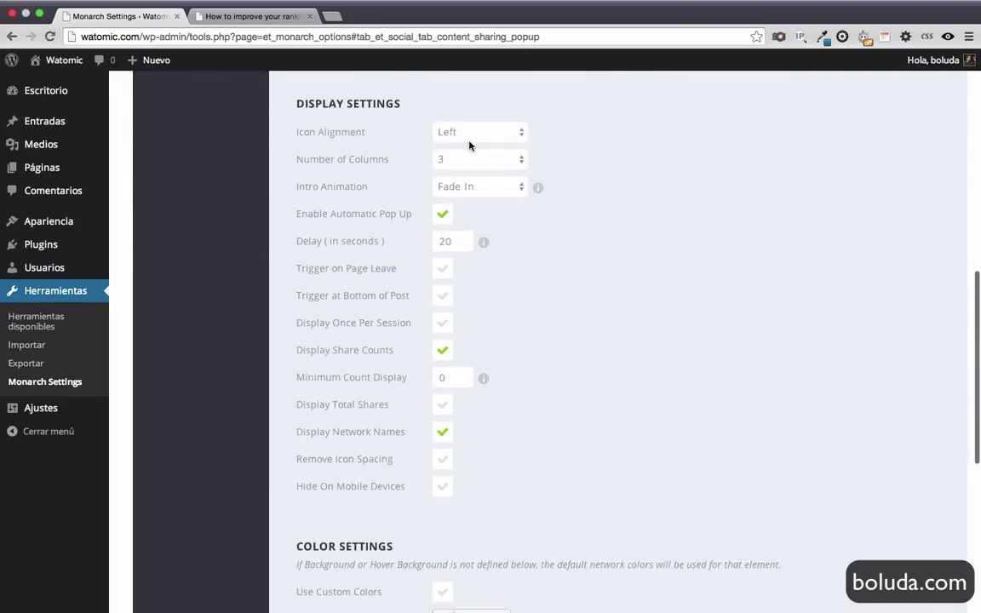
click(466, 134)
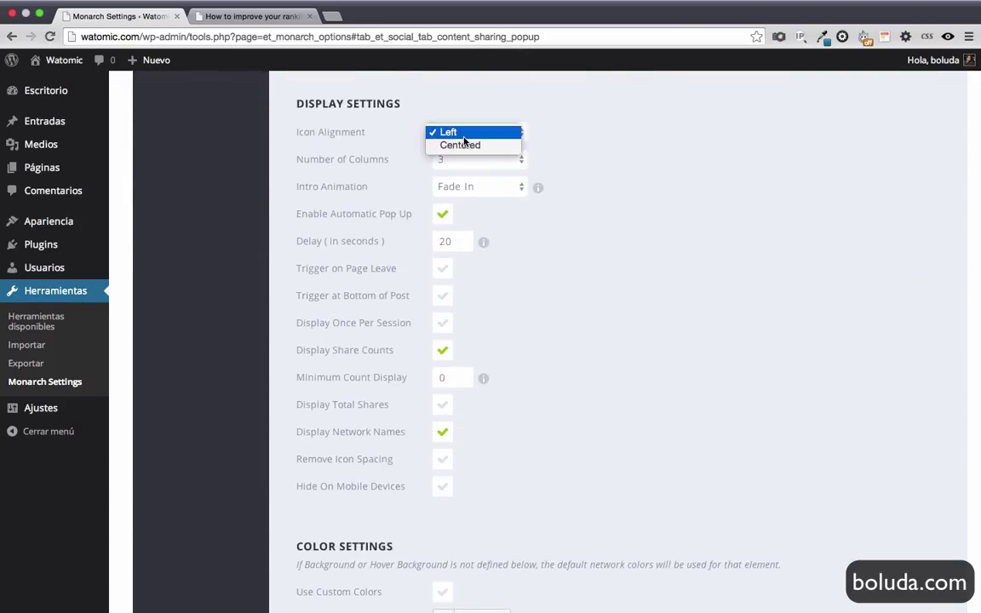
click(492, 128)
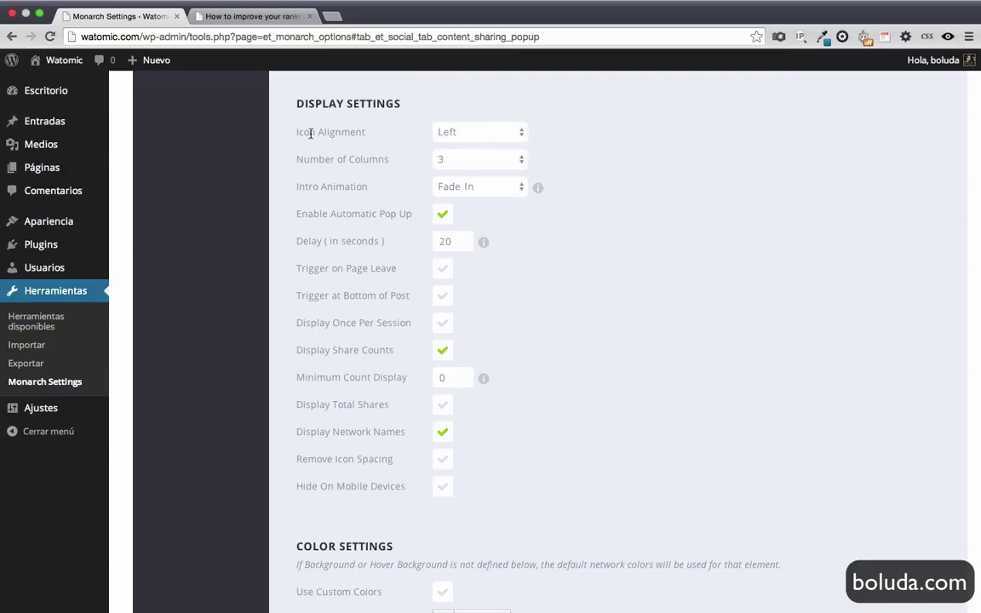
click(477, 190)
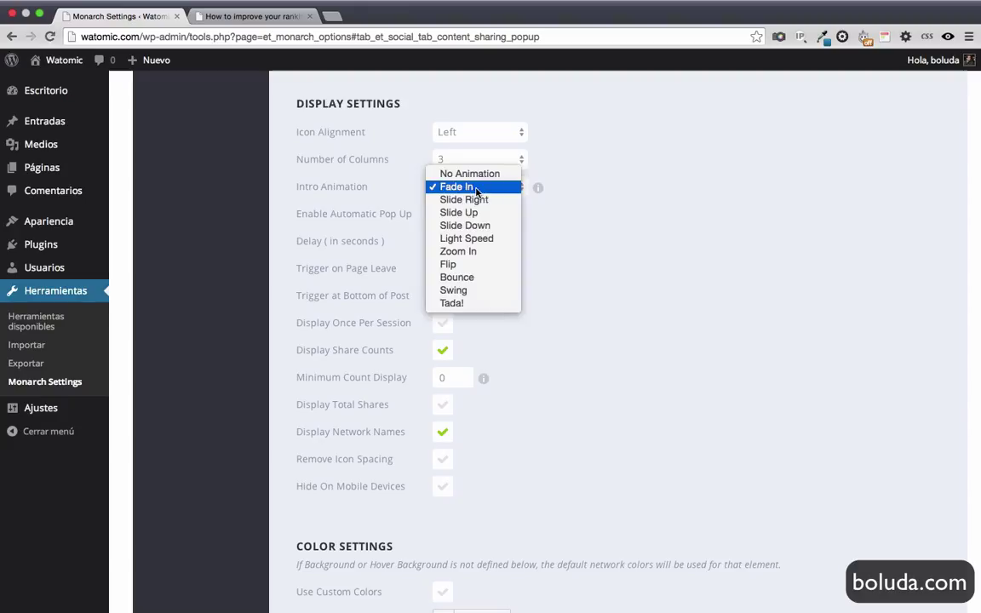
click(675, 199)
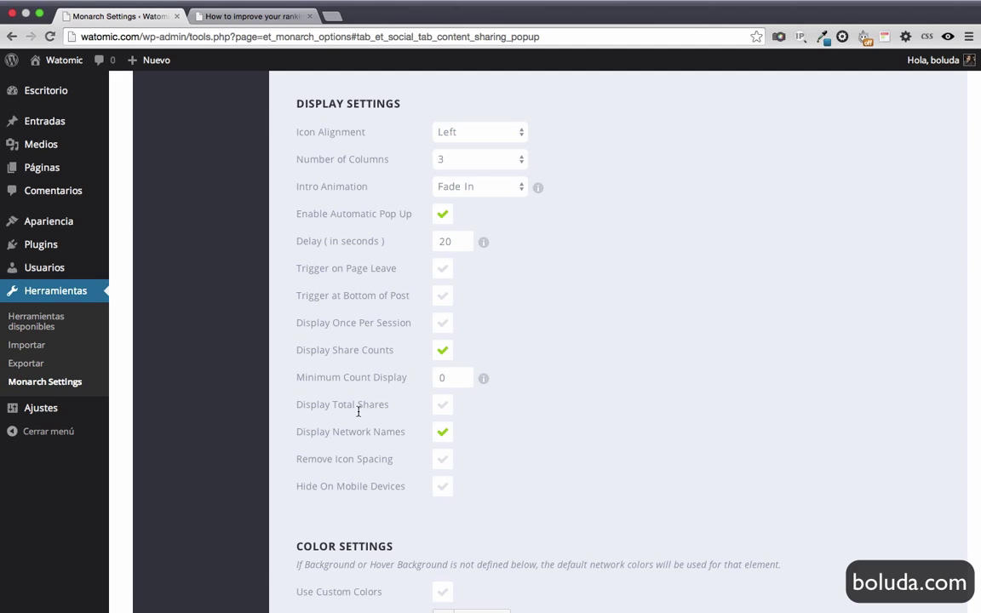
scroll(358, 464, down, 10)
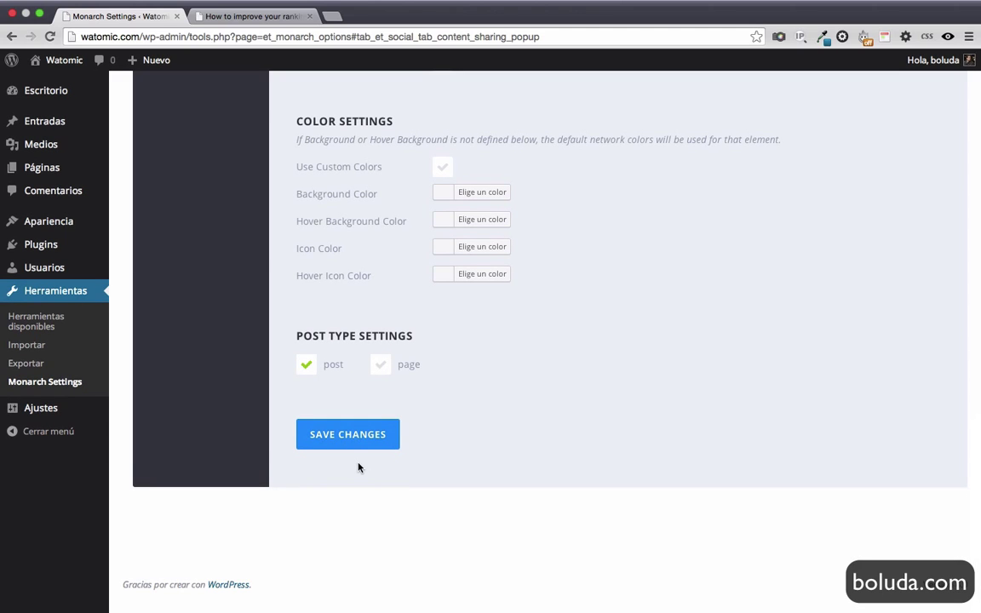
scroll(359, 467, up, 2)
scroll(358, 466, up, 15)
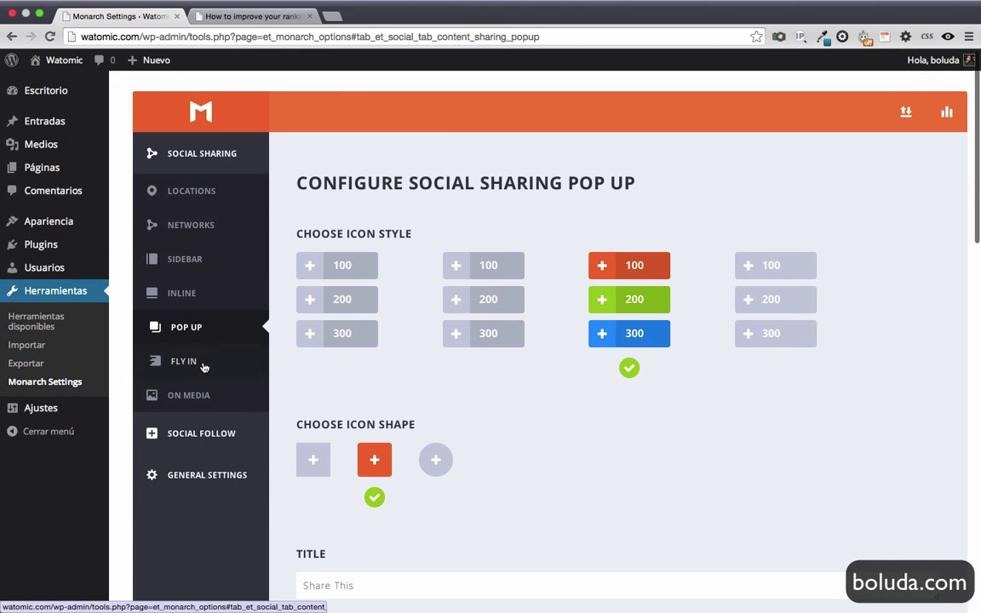
Set the social sharing fly-in's location to Bottom Left, save the changes and reload the live post to check.
click(203, 366)
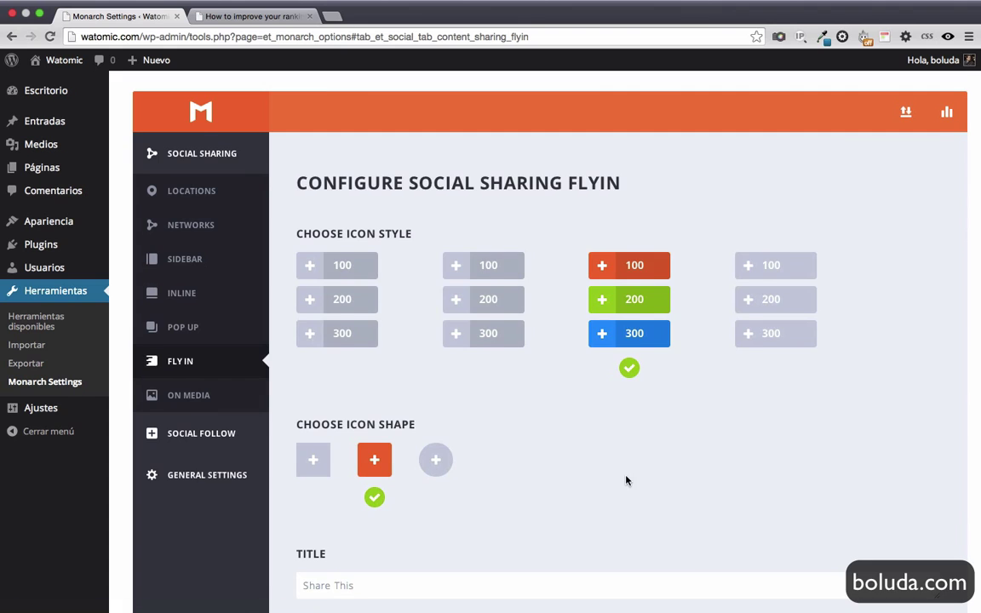
scroll(626, 481, down, 6)
scroll(626, 481, down, 6)
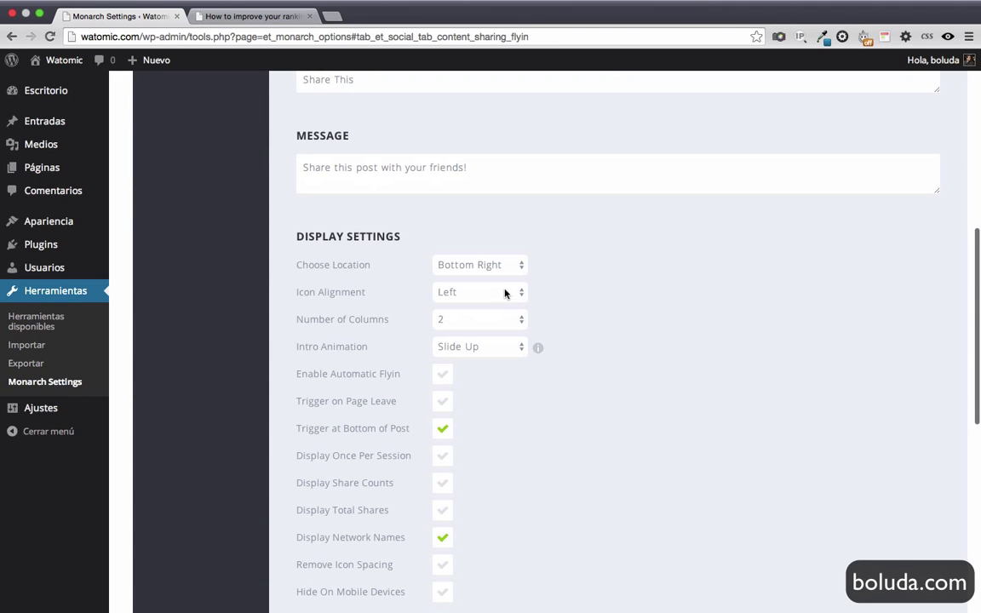
click(488, 267)
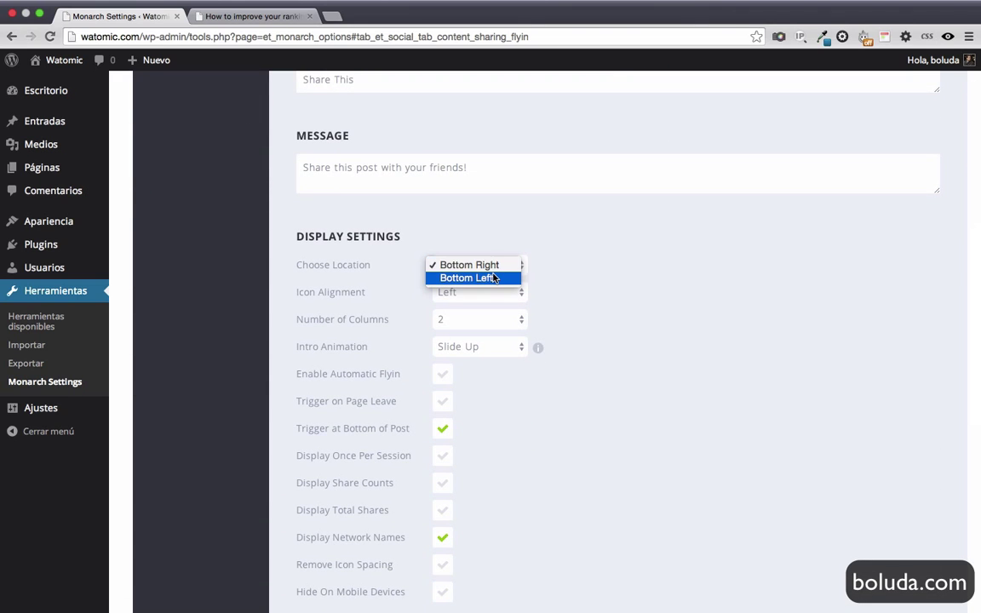
click(493, 279)
scroll(494, 278, down, 10)
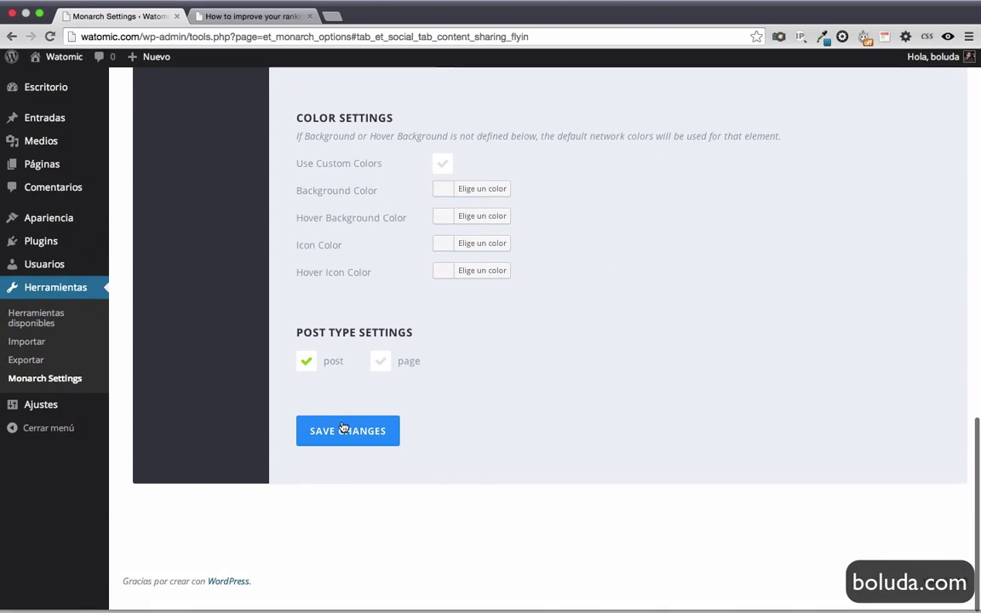
click(343, 428)
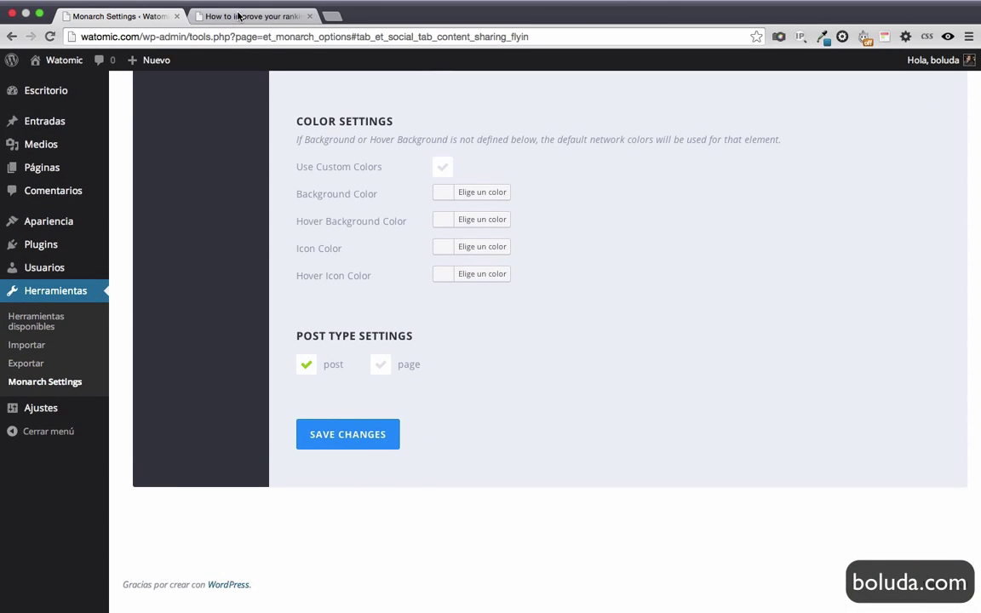
click(239, 16)
click(51, 36)
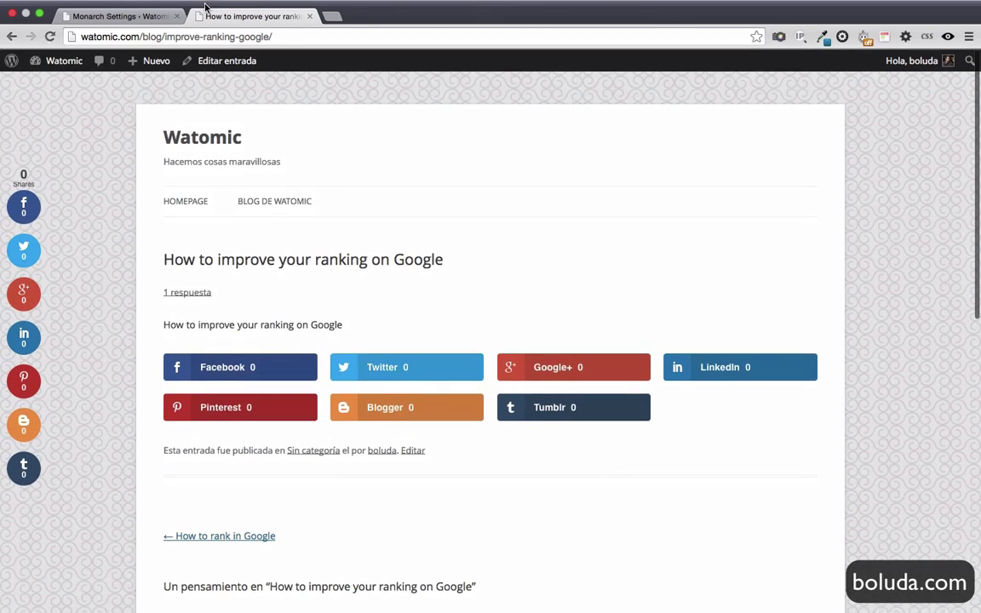
Enable the Fly In location in the Monarch social sharing locations and save the changes.
click(155, 18)
scroll(181, 177, up, 10)
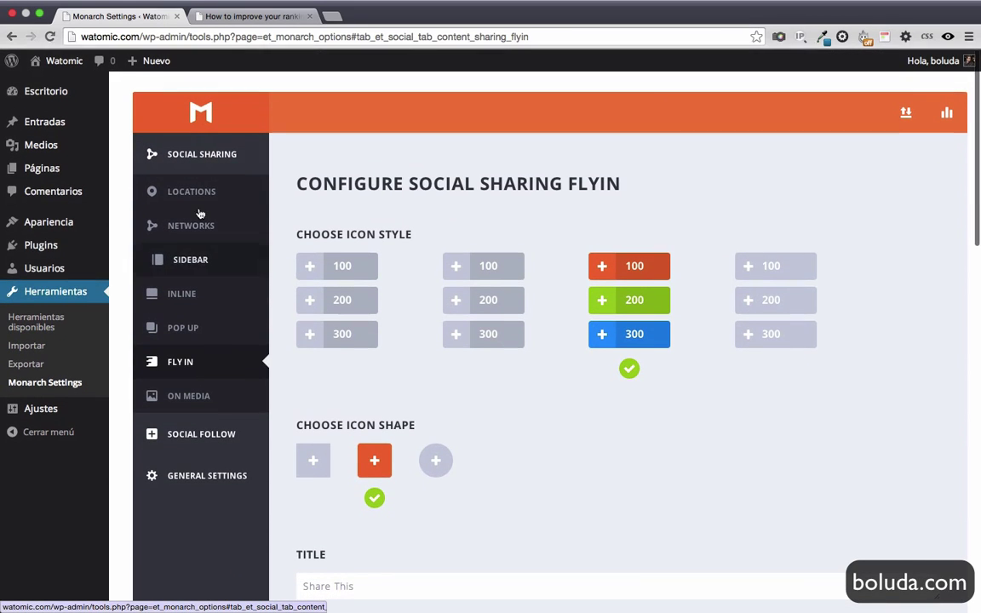
click(205, 195)
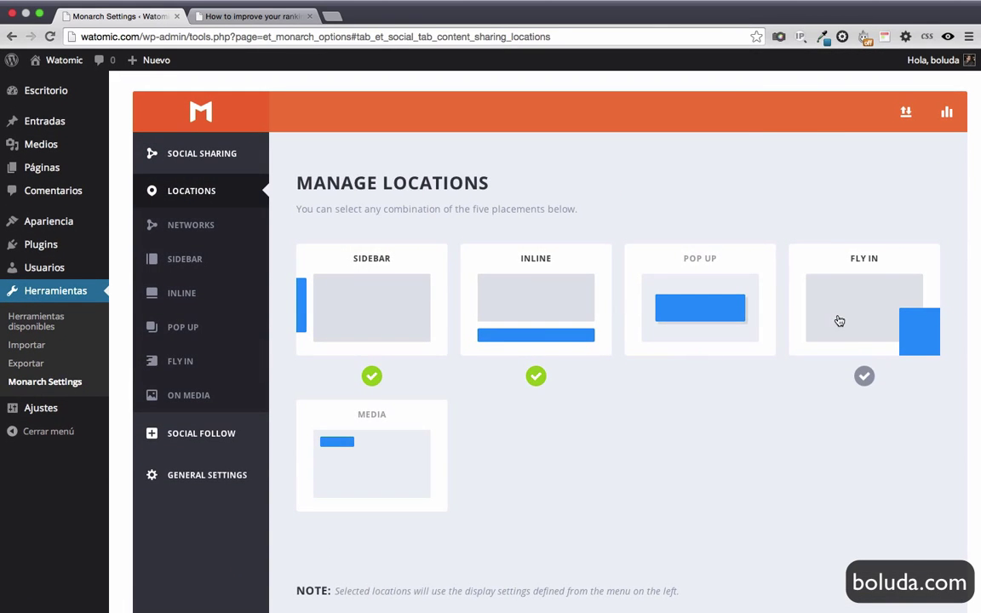
scroll(839, 321, down, 5)
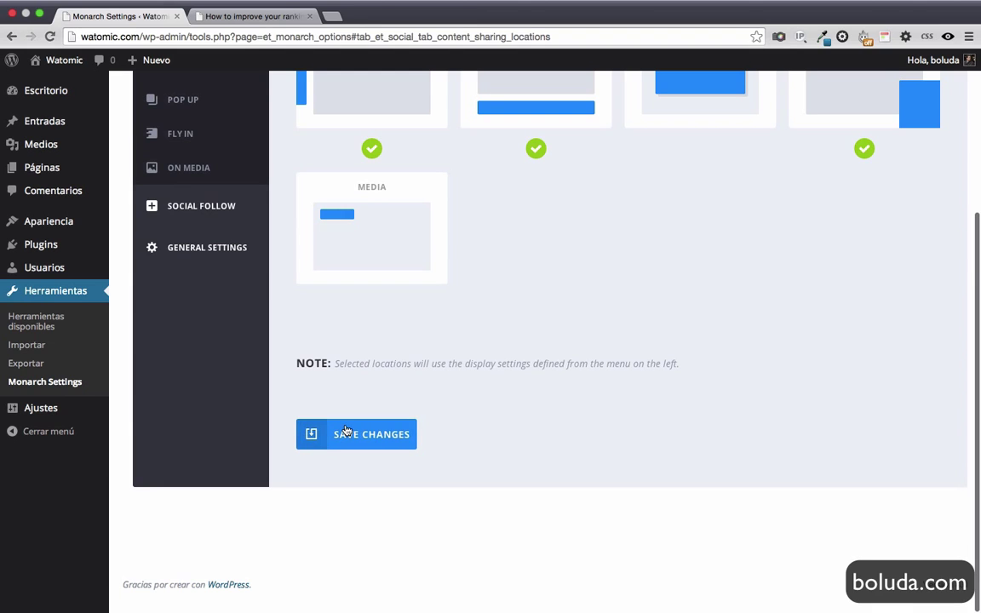
click(345, 433)
Reload the live post, read down to its end to check the sharing fly-in and dismiss it.
click(289, 19)
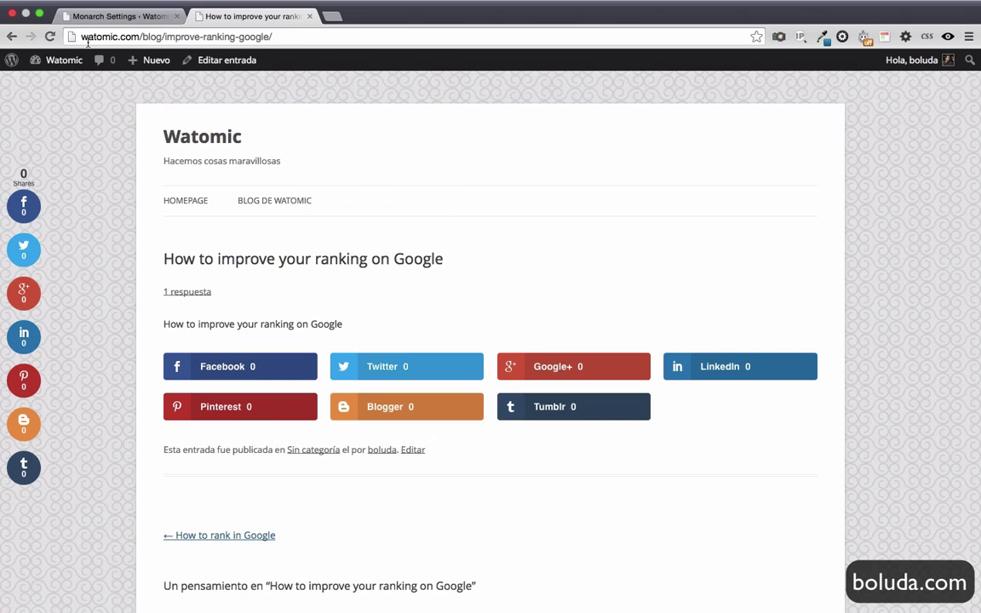
scroll(170, 247, up, 3)
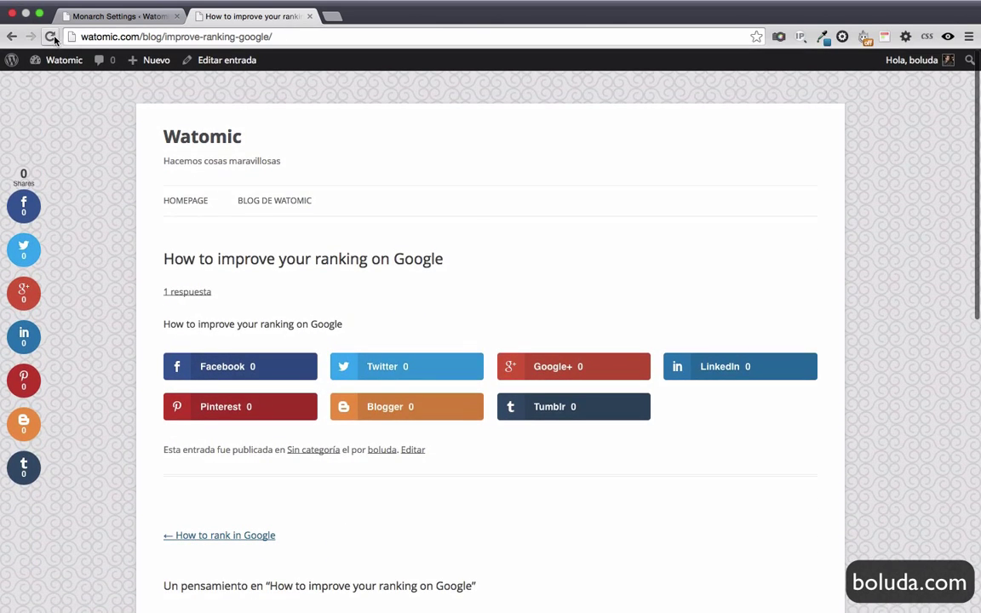
click(51, 37)
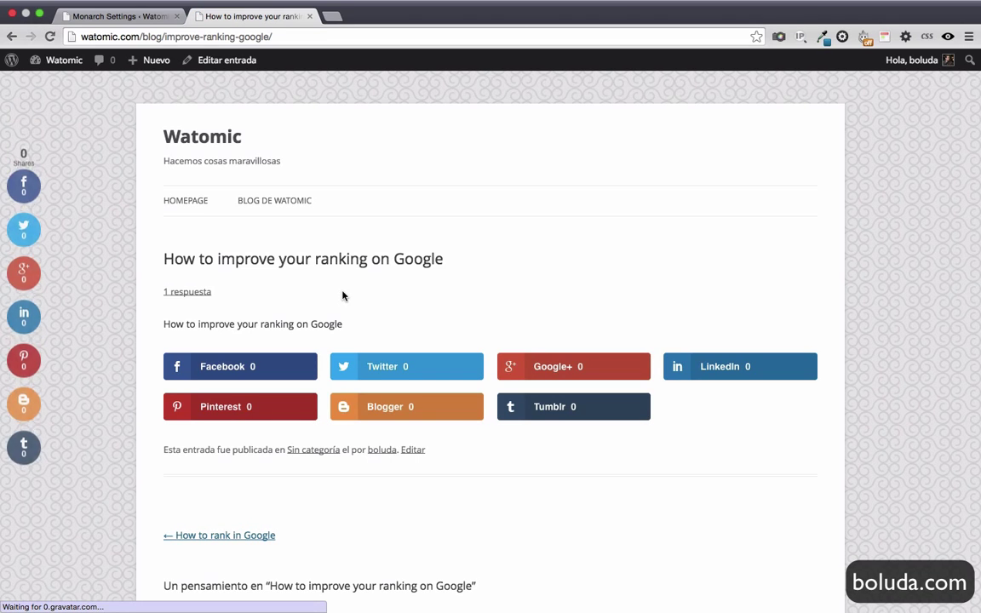
scroll(344, 294, down, 15)
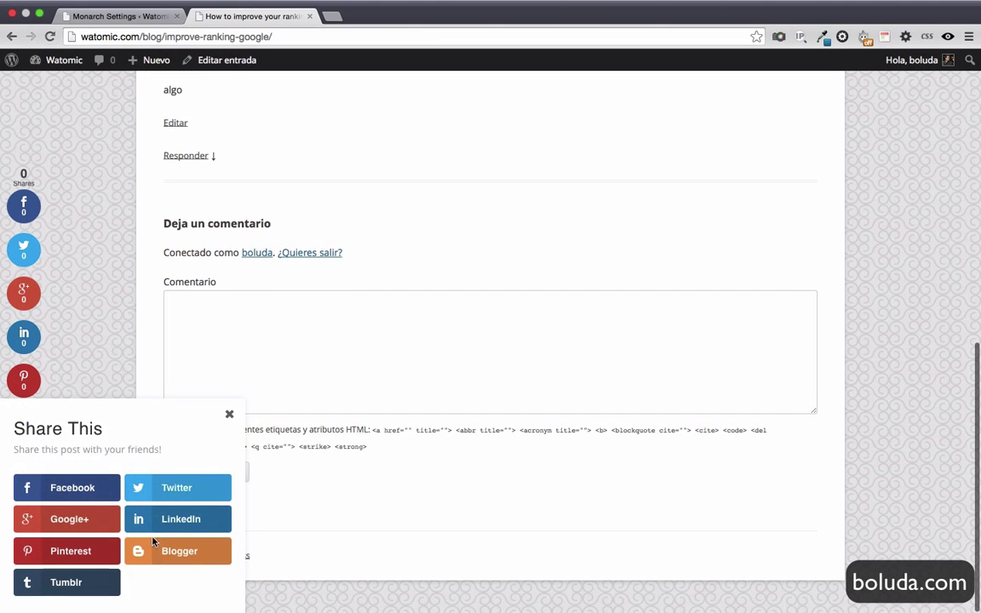
click(229, 415)
Disable the Fly In location in the Monarch settings and save the changes.
click(119, 16)
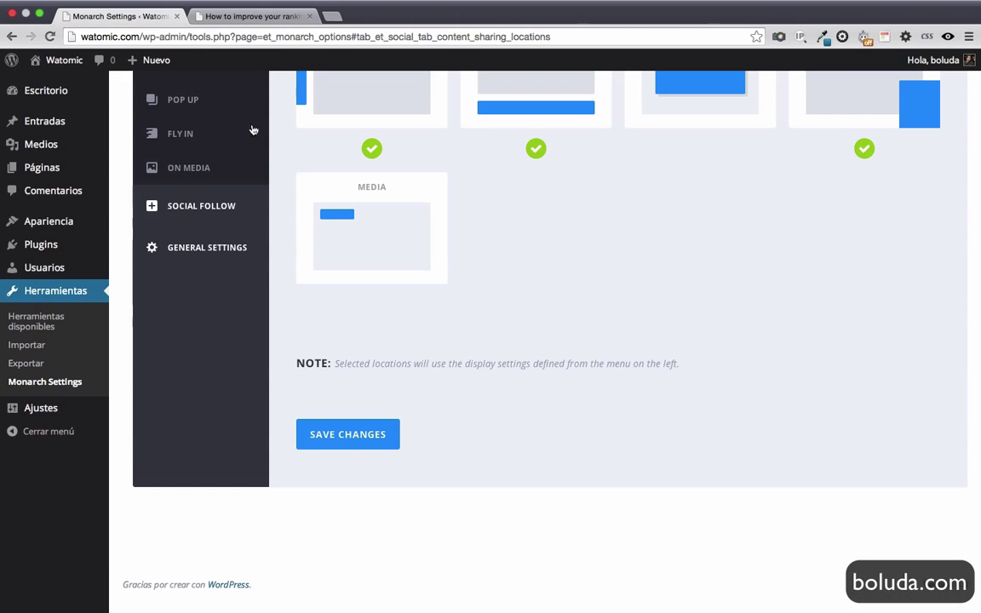
scroll(519, 218, up, 5)
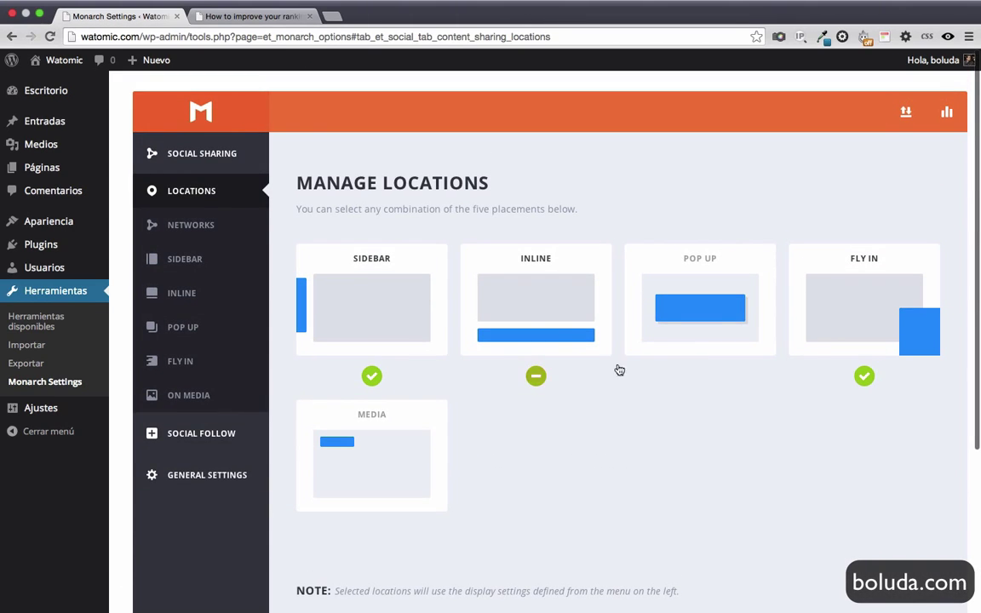
scroll(723, 455, down, 3)
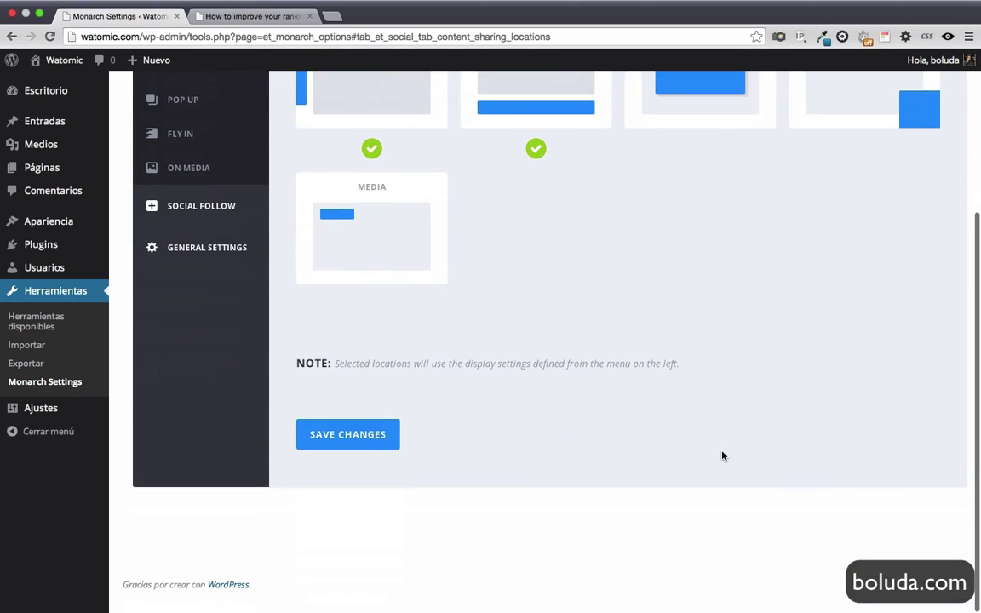
click(375, 436)
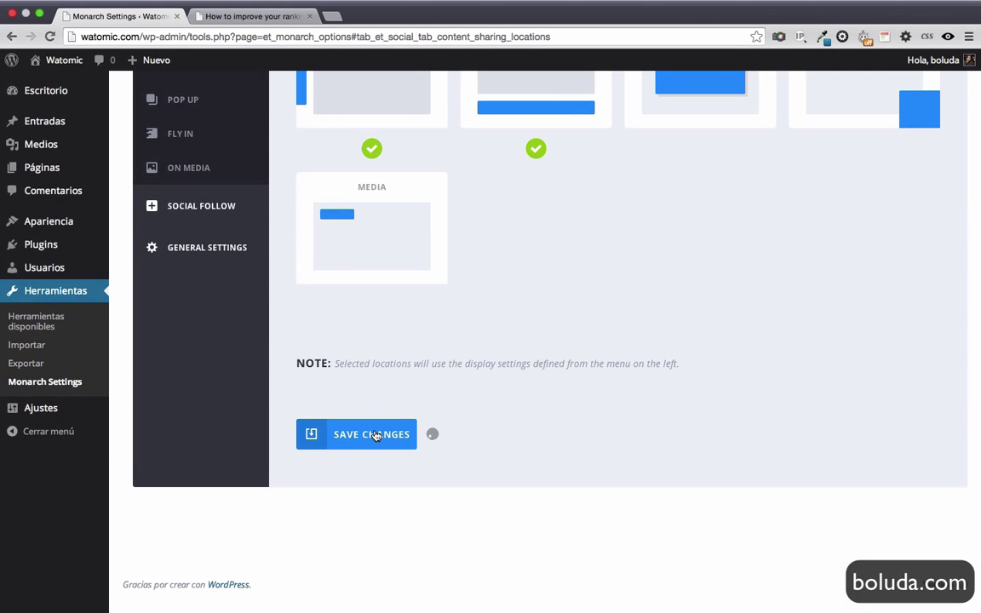
scroll(376, 436, up, 5)
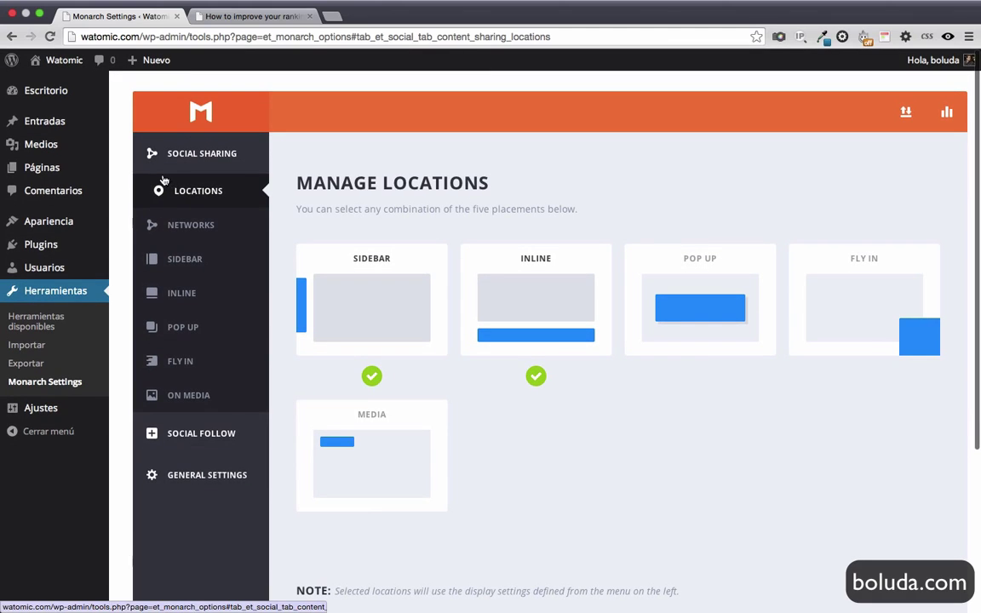
Review the Social Follow networks and the full list of networks that can be added, without applying anything.
click(226, 436)
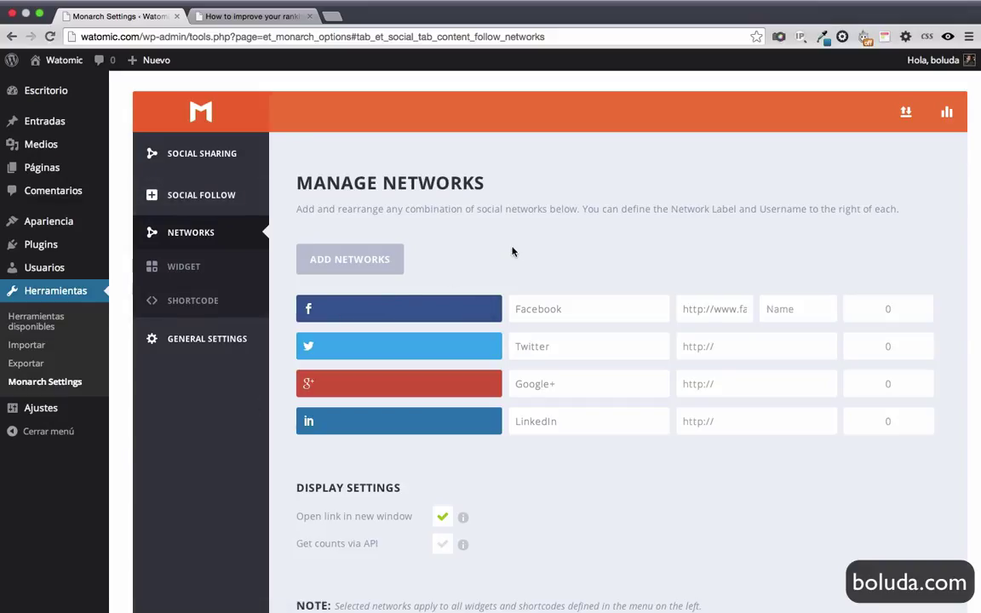
click(396, 269)
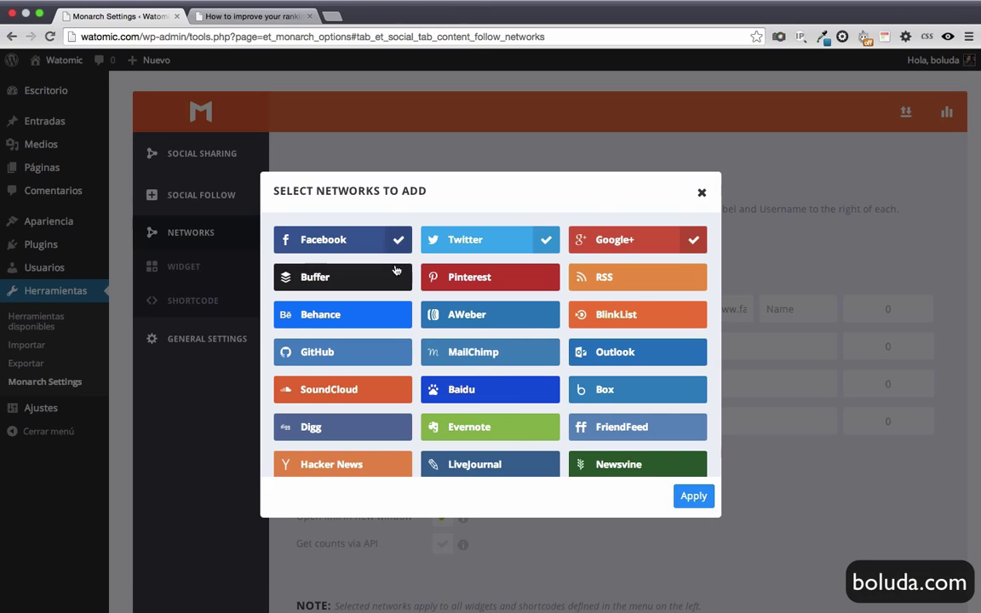
scroll(471, 315, down, 5)
scroll(473, 329, down, 3)
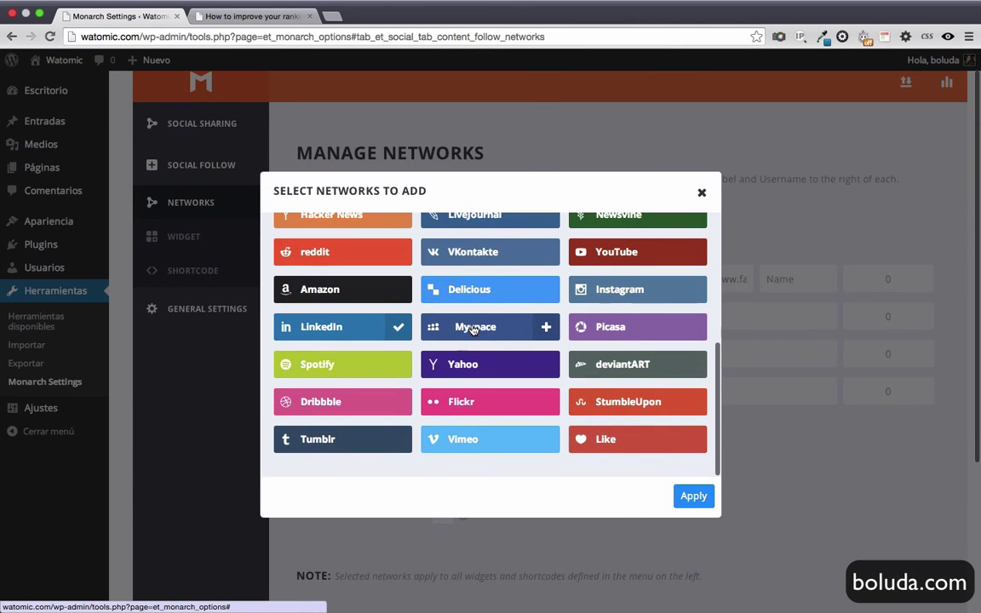
click(702, 195)
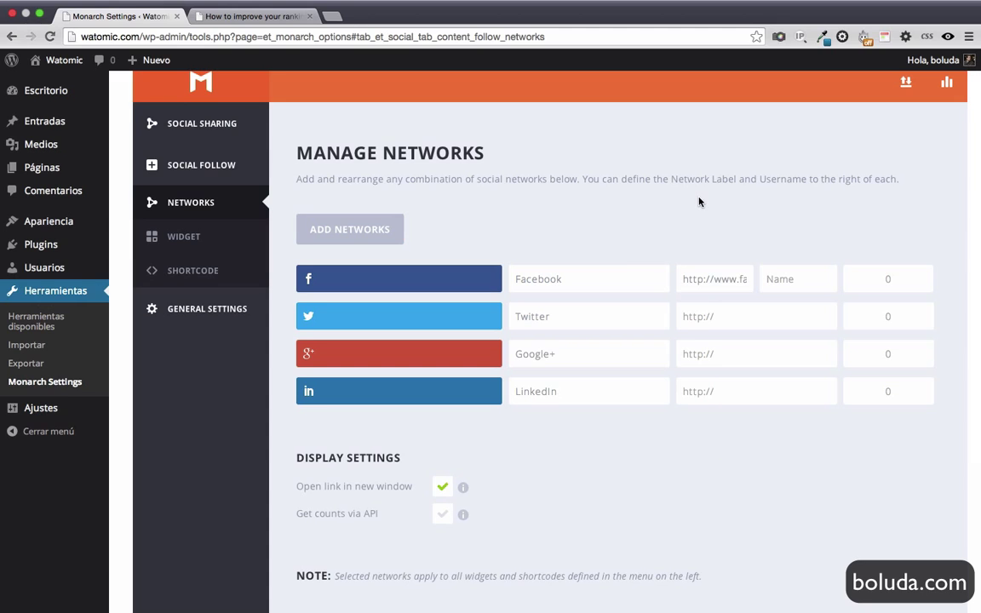
Save the Social Follow network settings with the existing Facebook, Twitter, Google+ and LinkedIn entries and reload the live post.
triple_click(694, 281)
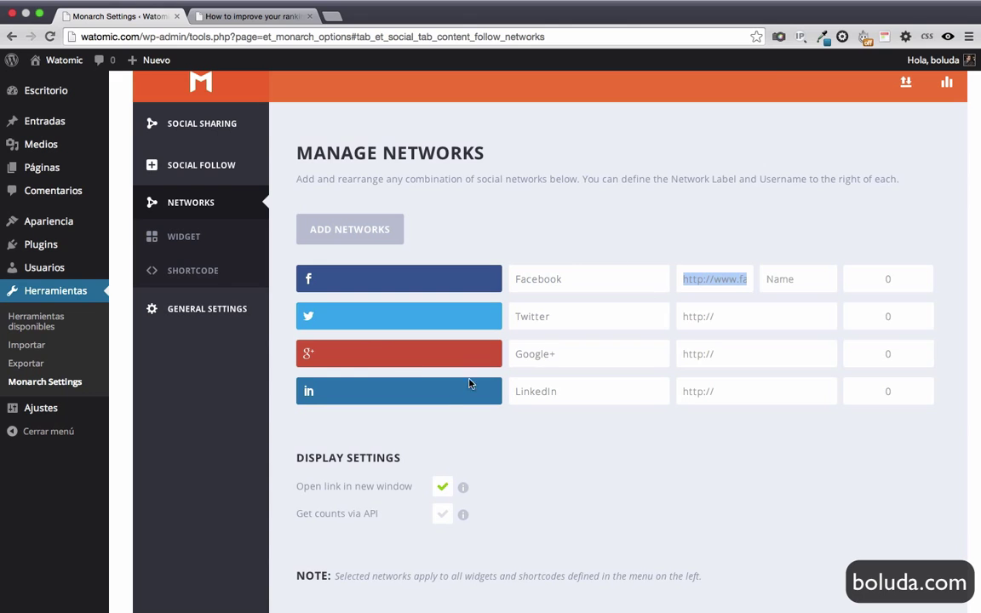
scroll(537, 481, down, 5)
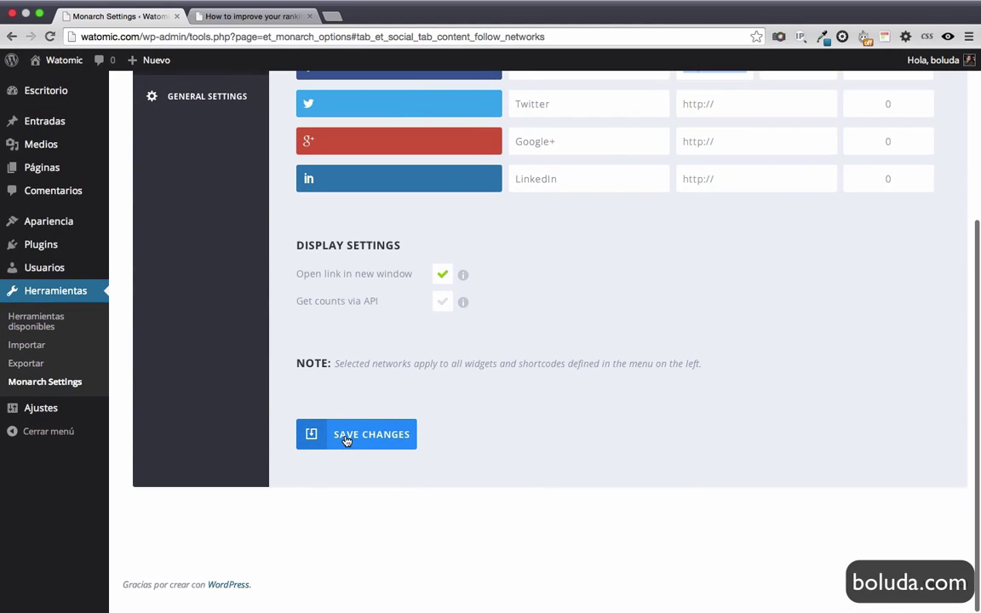
scroll(347, 440, up, 5)
scroll(361, 460, down, 5)
click(365, 462)
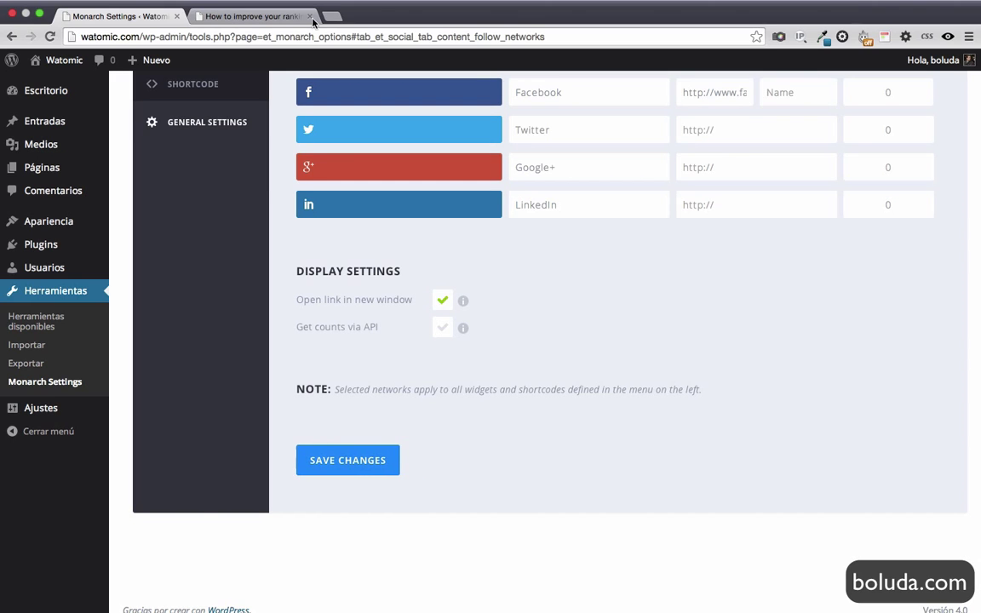
click(234, 16)
key(super+r)
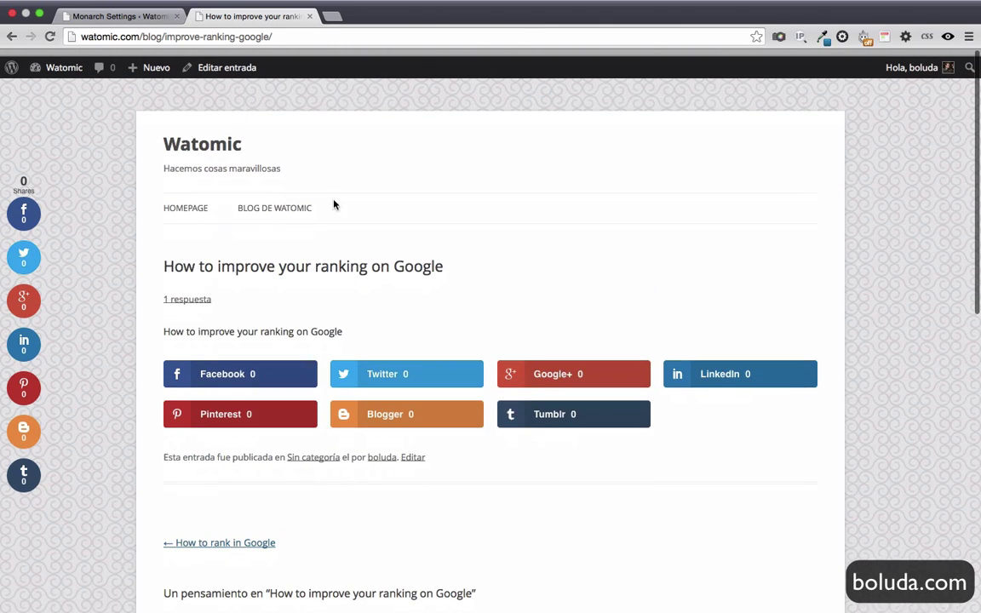
click(51, 38)
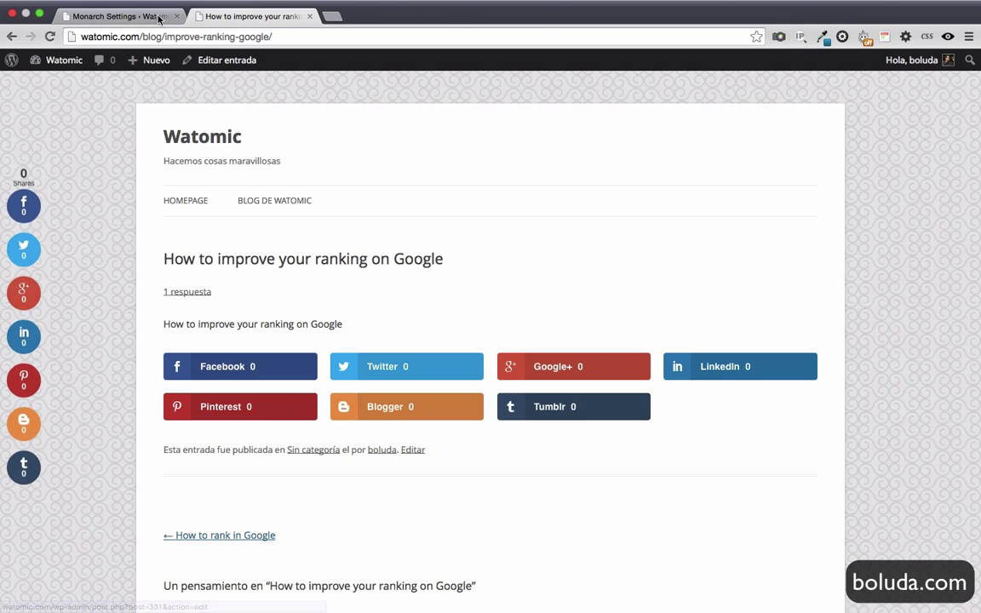
Add the Monarch Follow widget to the Barra lateral principal widget area and save it.
click(106, 15)
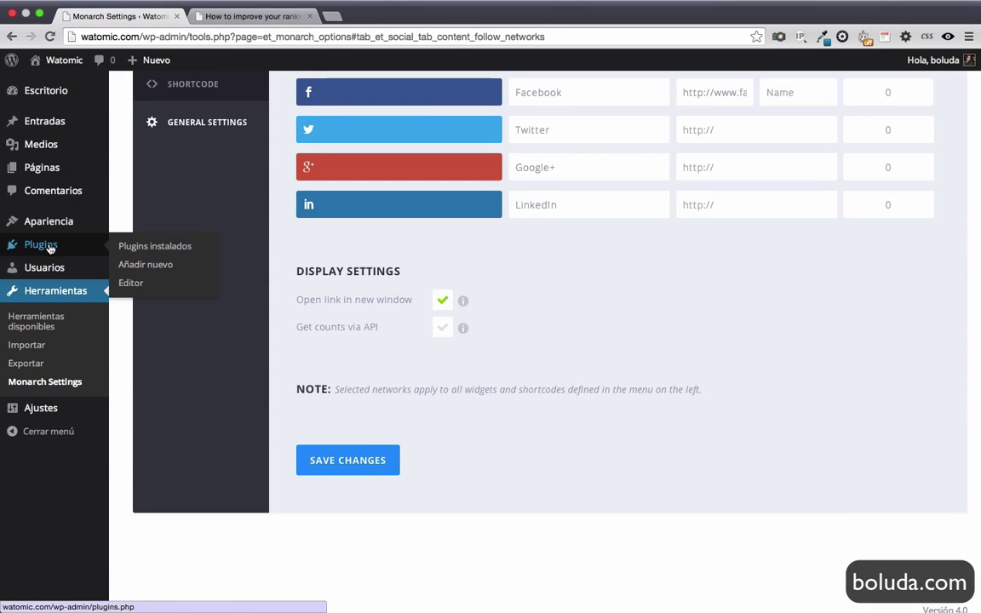
mouse_move(39, 221)
click(144, 263)
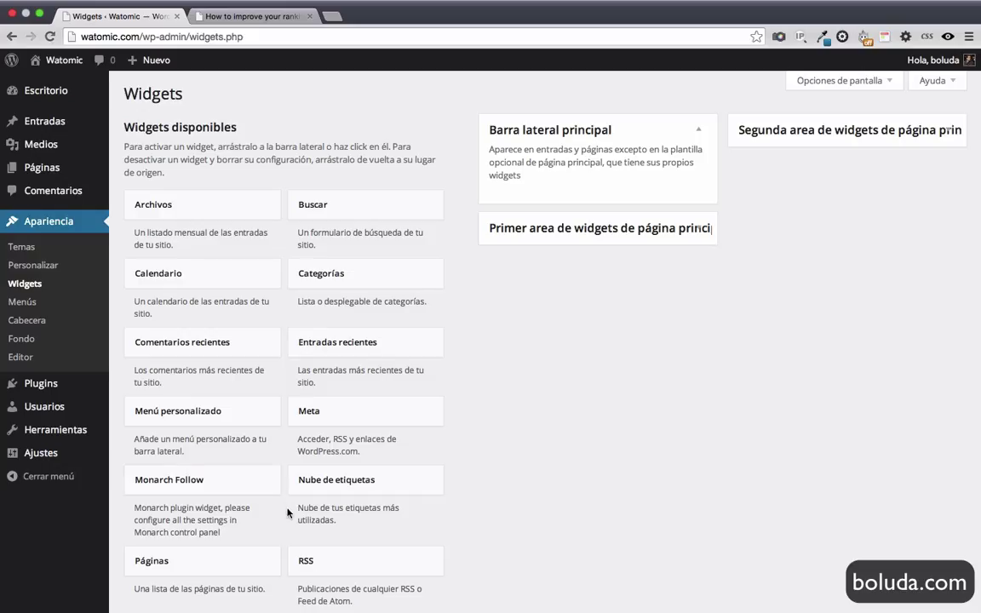
drag(171, 483, 531, 166)
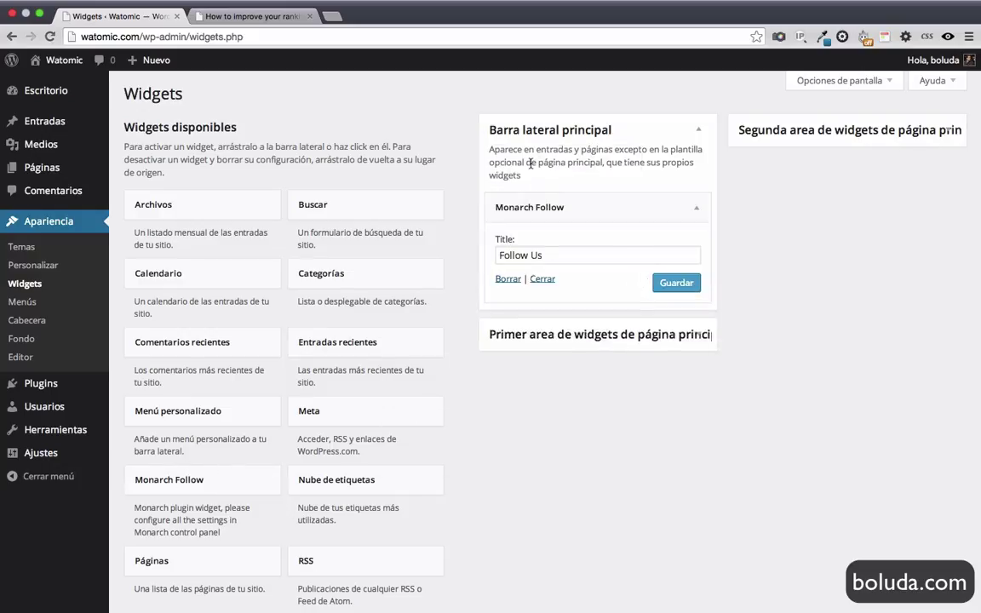
click(686, 288)
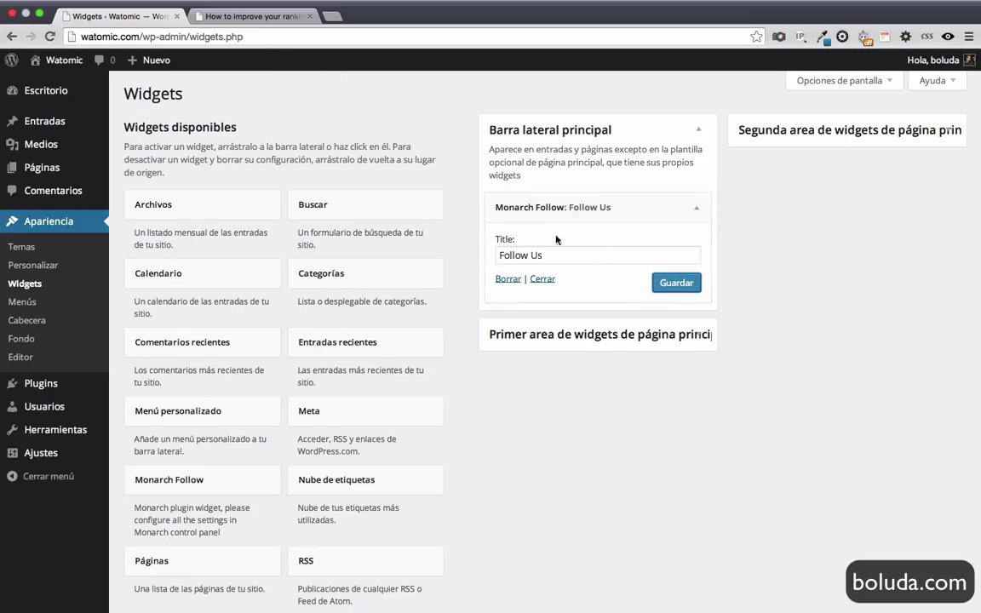
Reload the live post to check the follow widget, test its Facebook link and close the opened page.
click(223, 18)
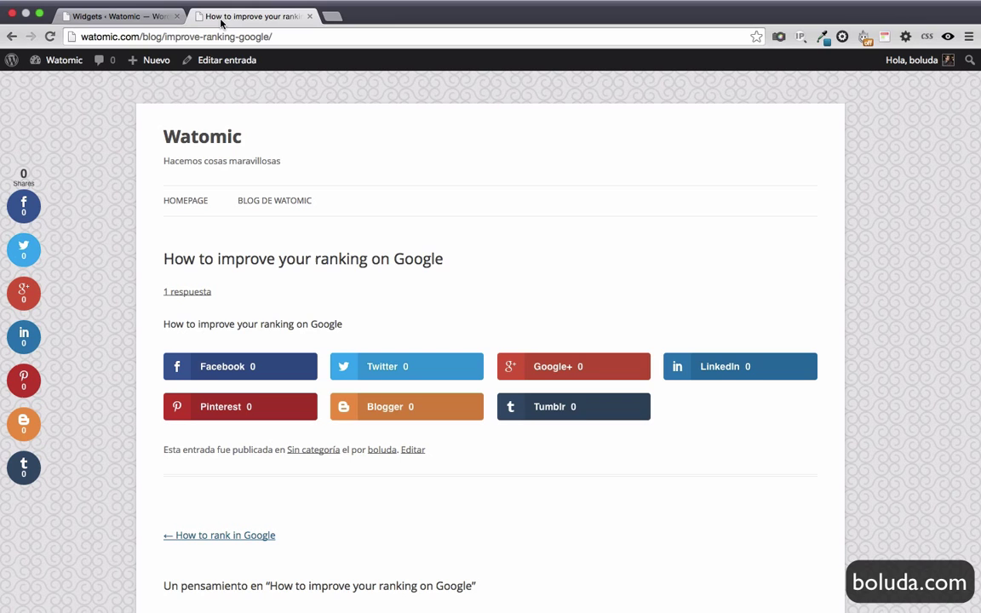
click(50, 36)
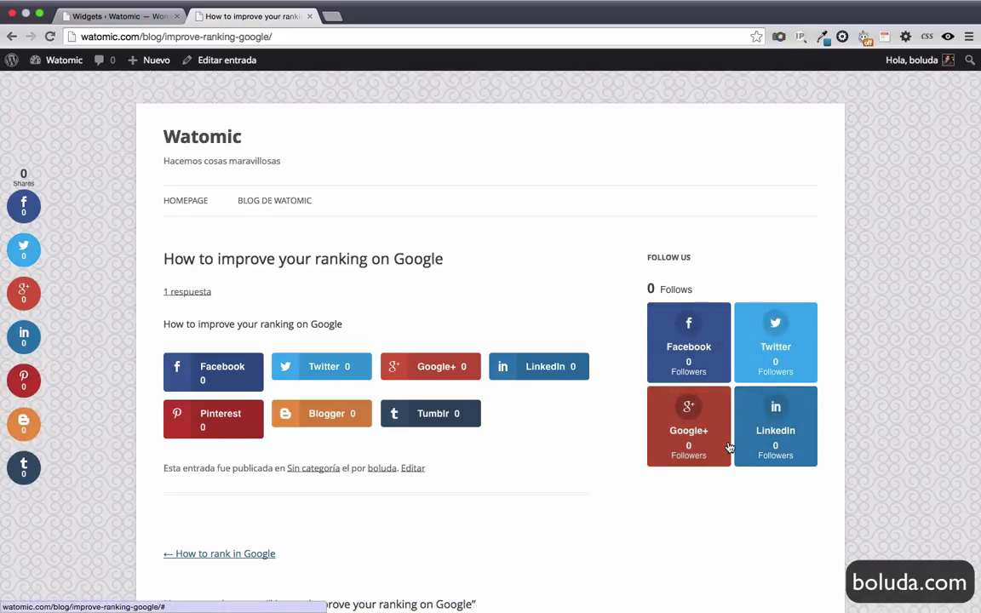
click(690, 327)
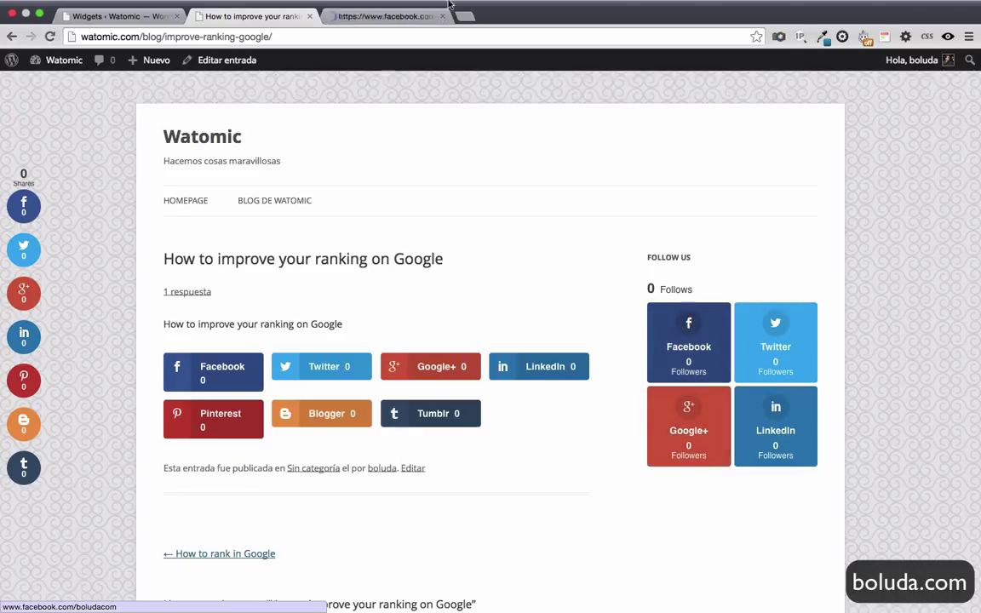
click(377, 17)
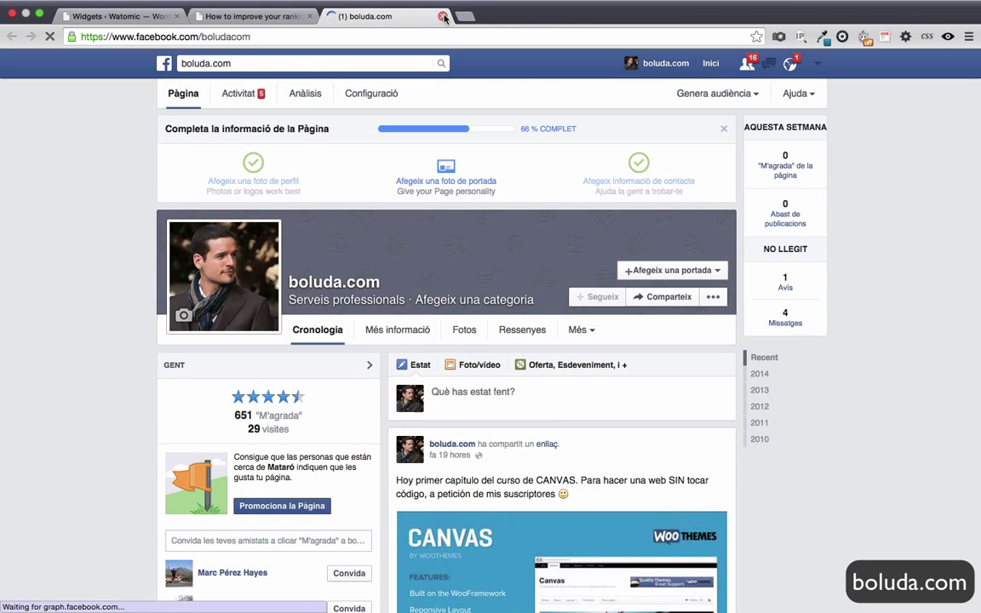
click(442, 17)
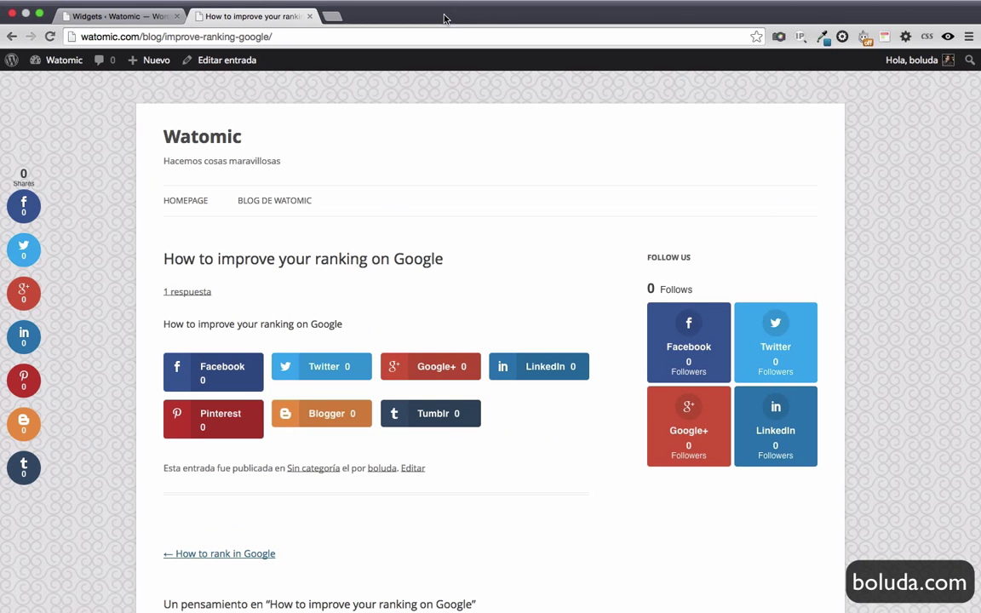
Delete the Monarch Follow widget from the Barra lateral principal widget area.
click(146, 15)
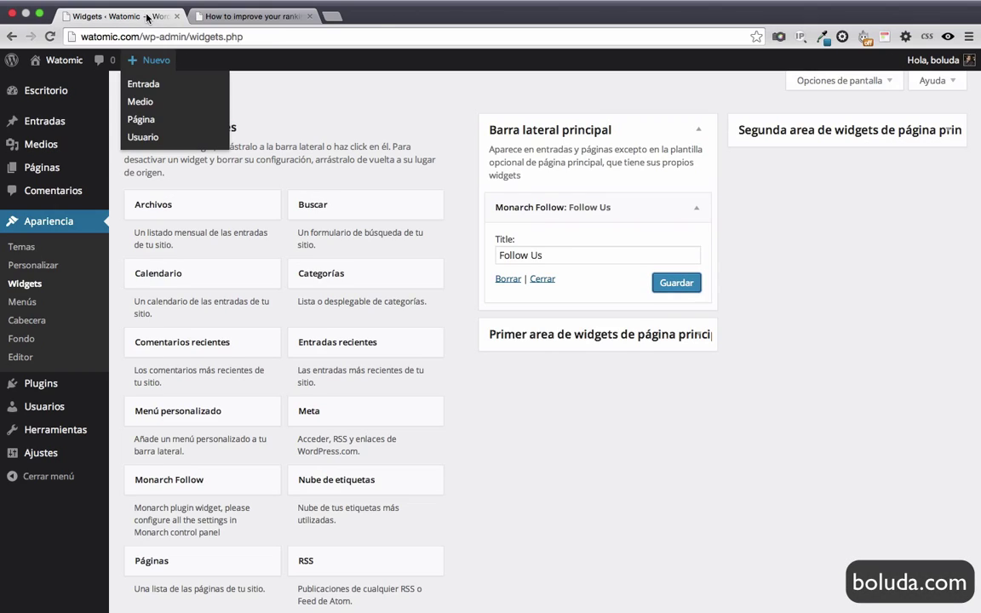
click(502, 281)
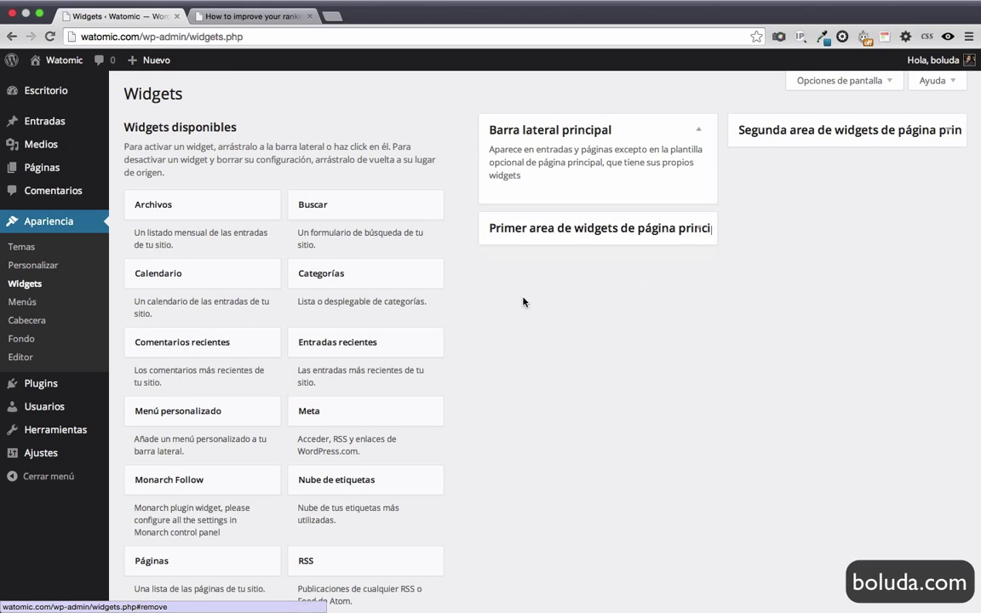
scroll(523, 333, down, 10)
scroll(523, 333, up, 10)
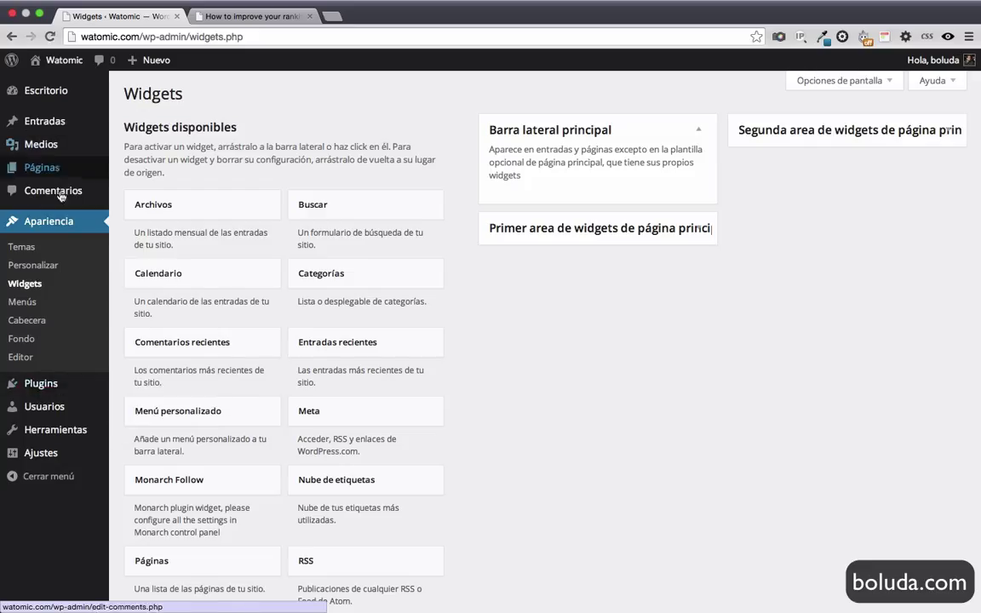
Open the Monarch Settings and review the General Settings, Import/Export, Social Follow networks and Social Sharing locations pages.
mouse_move(55, 436)
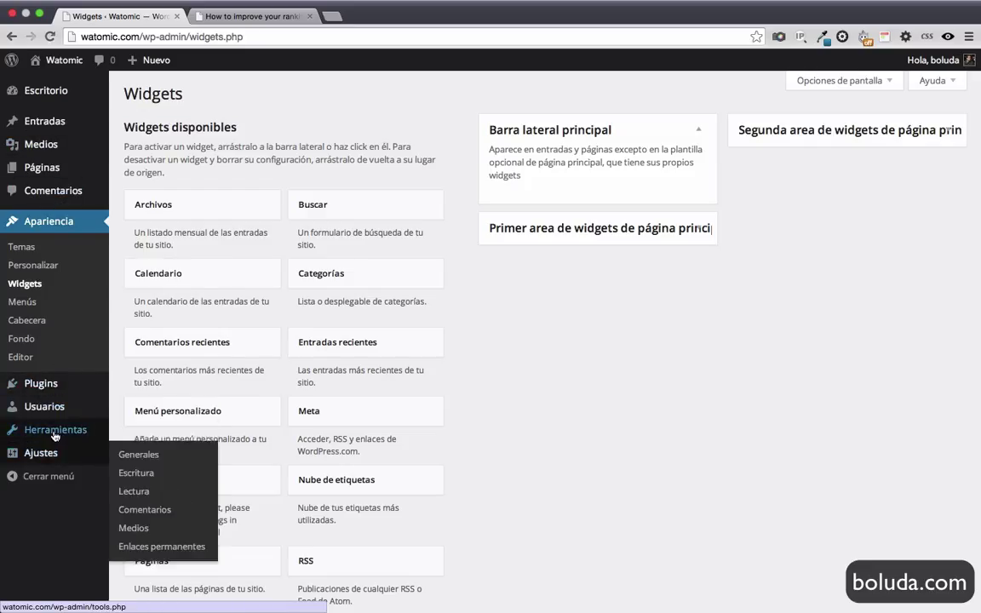
mouse_move(58, 392)
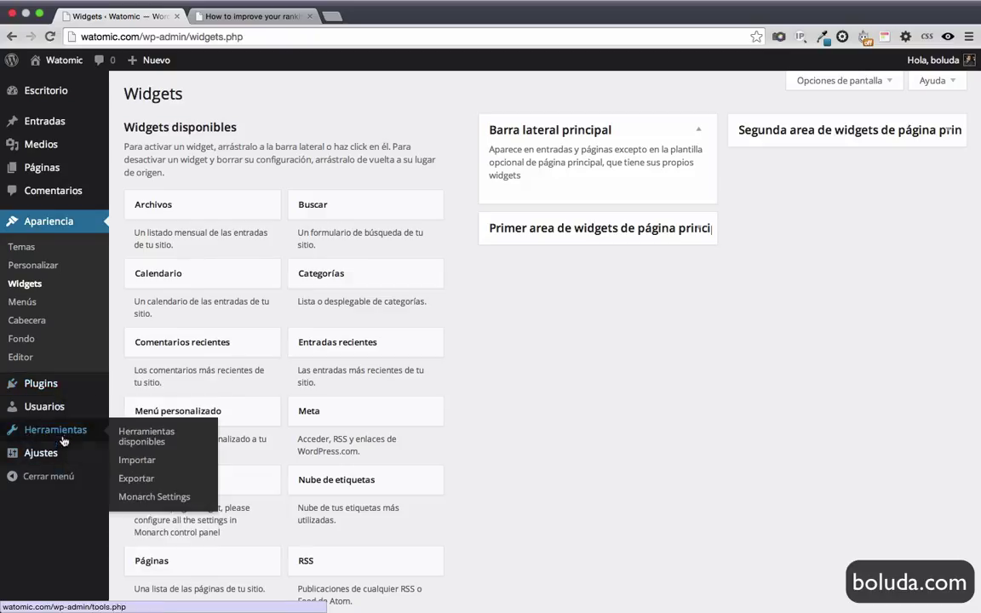
click(157, 498)
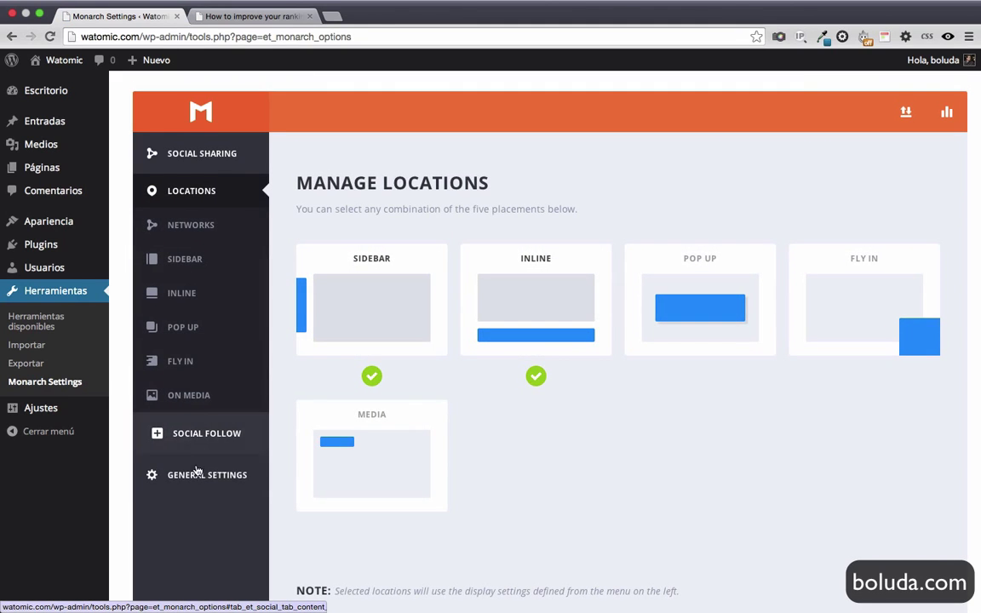
click(196, 472)
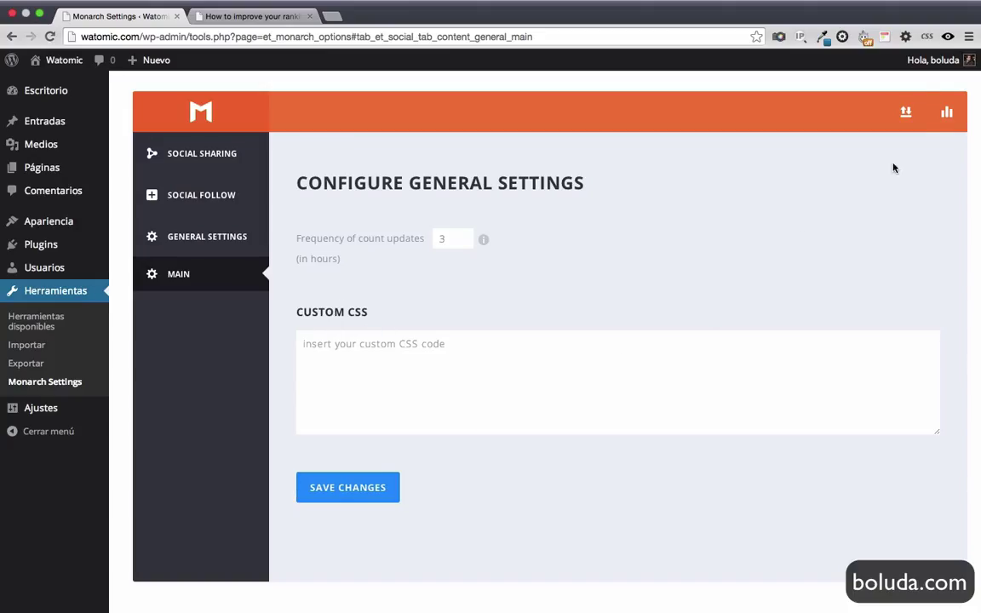
click(906, 114)
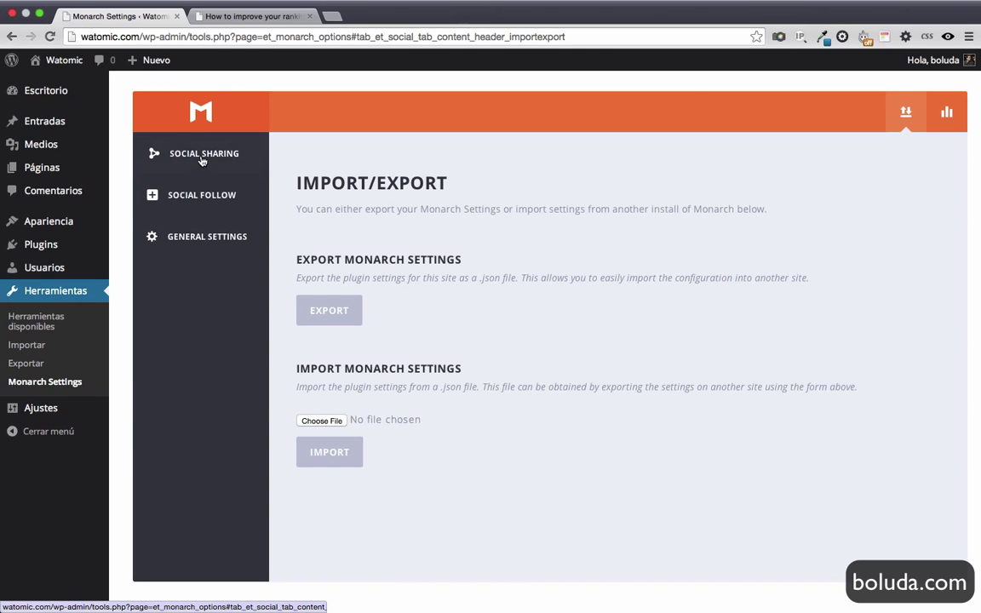
click(176, 194)
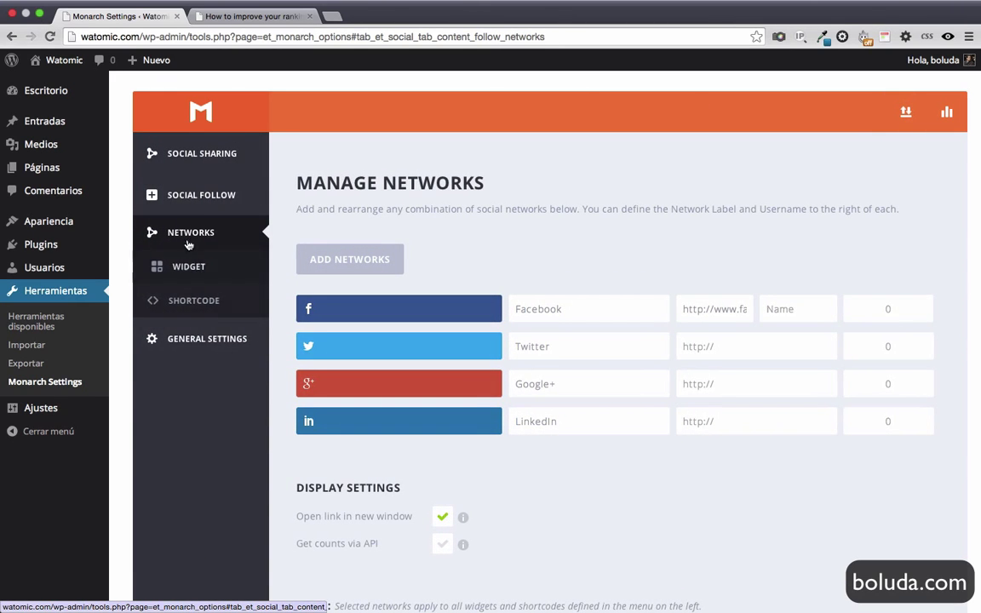
click(209, 154)
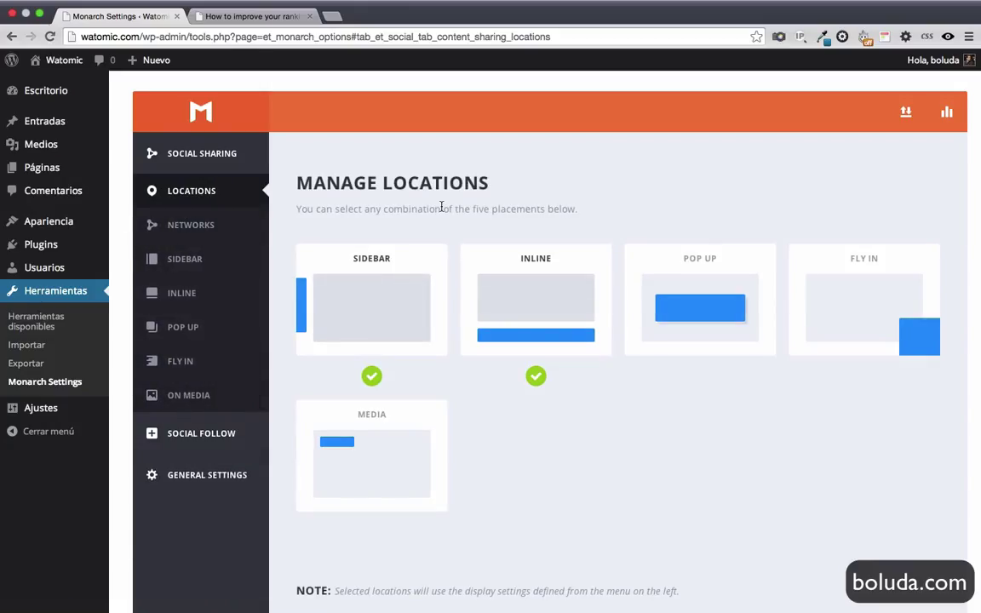
click(904, 117)
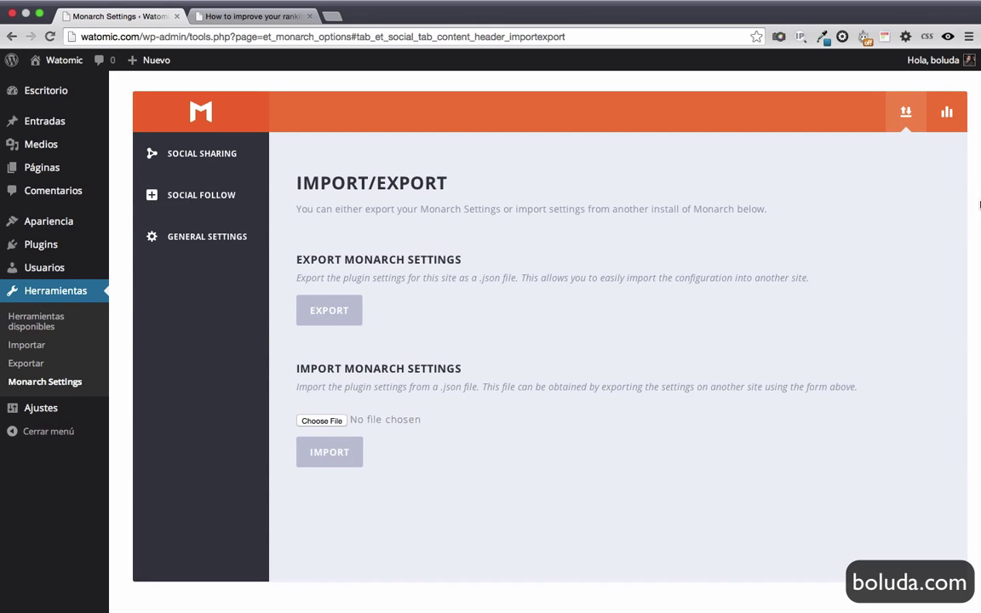
Examine the Monarch Social Sharing Stats, including the overall totals and the charts for the past 7 days, 30 days and 12 months.
click(947, 115)
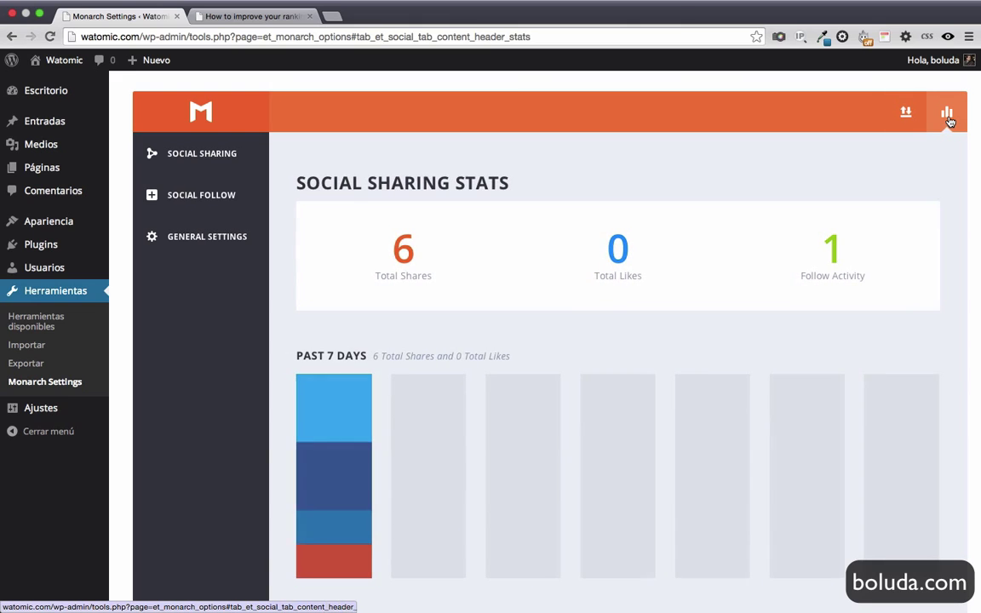
scroll(608, 327, down, 5)
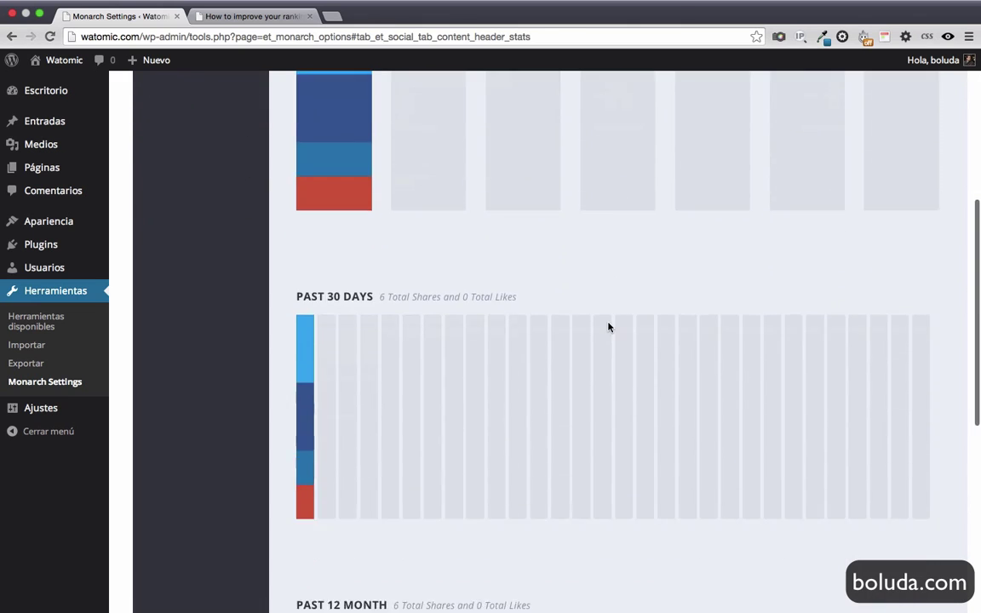
scroll(608, 327, up, 5)
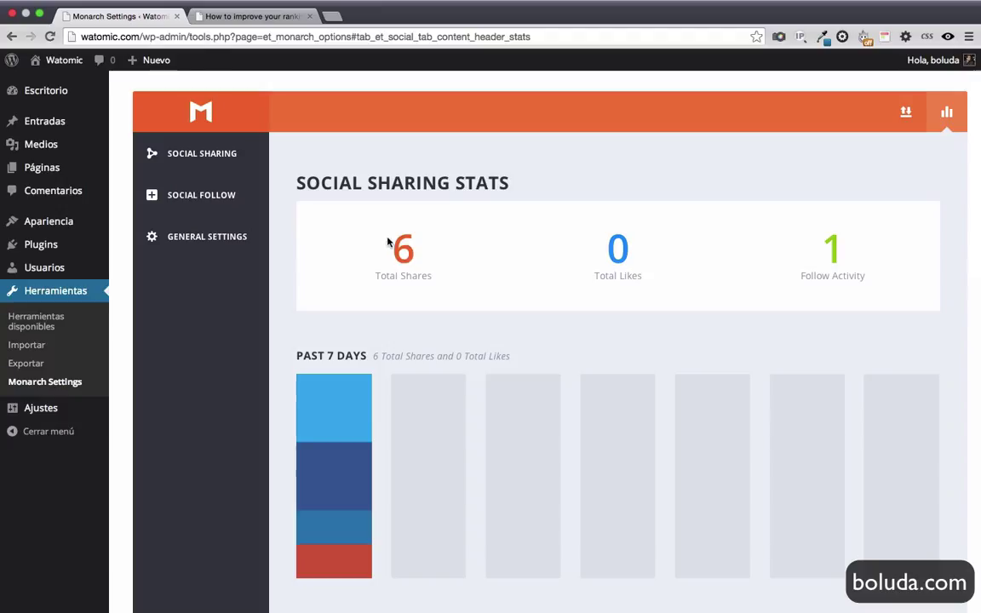
drag(387, 243, 425, 247)
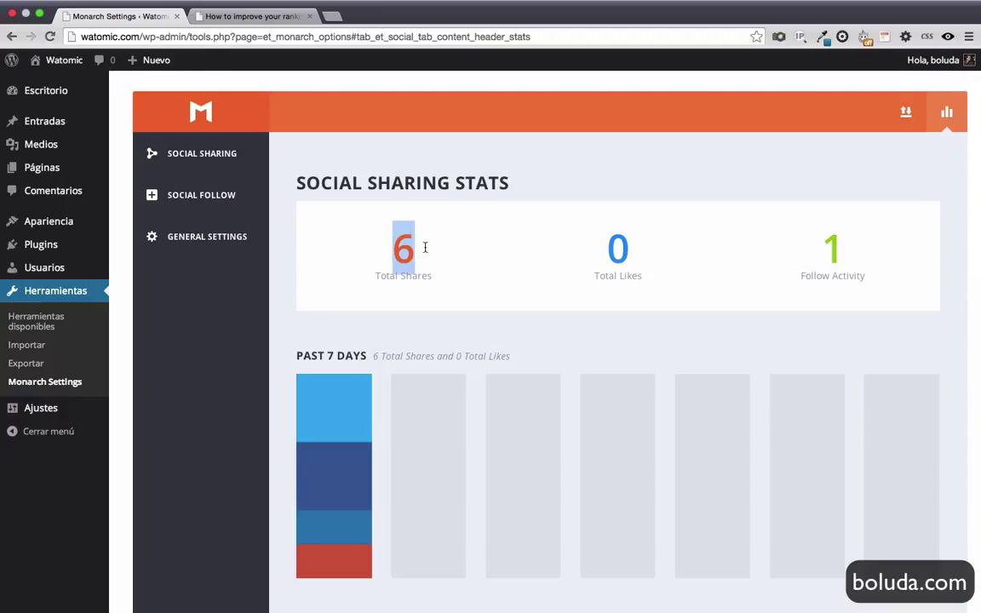
click(561, 258)
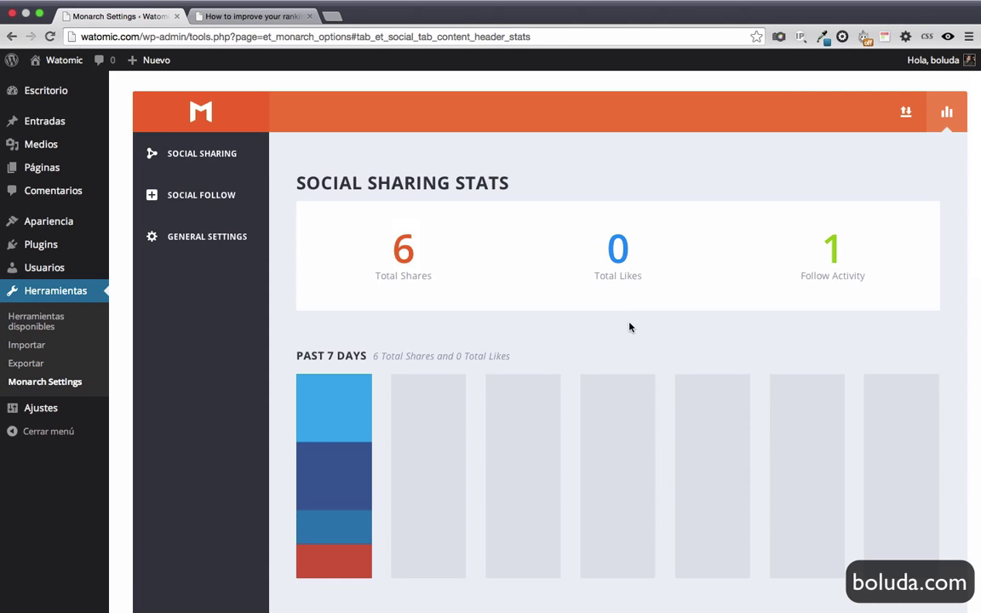
scroll(630, 328, down, 3)
scroll(630, 328, up, 2)
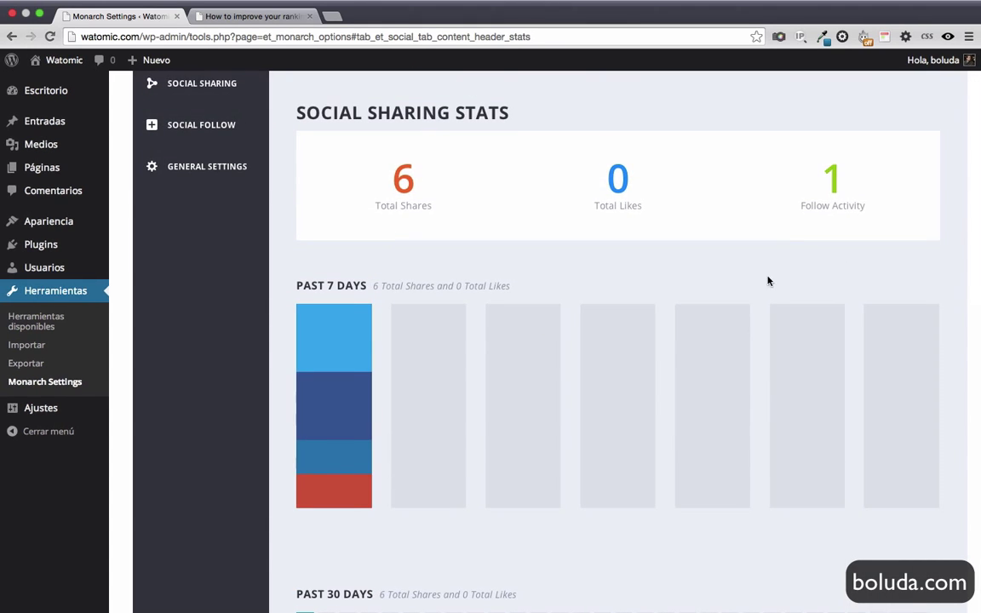
scroll(513, 327, down, 3)
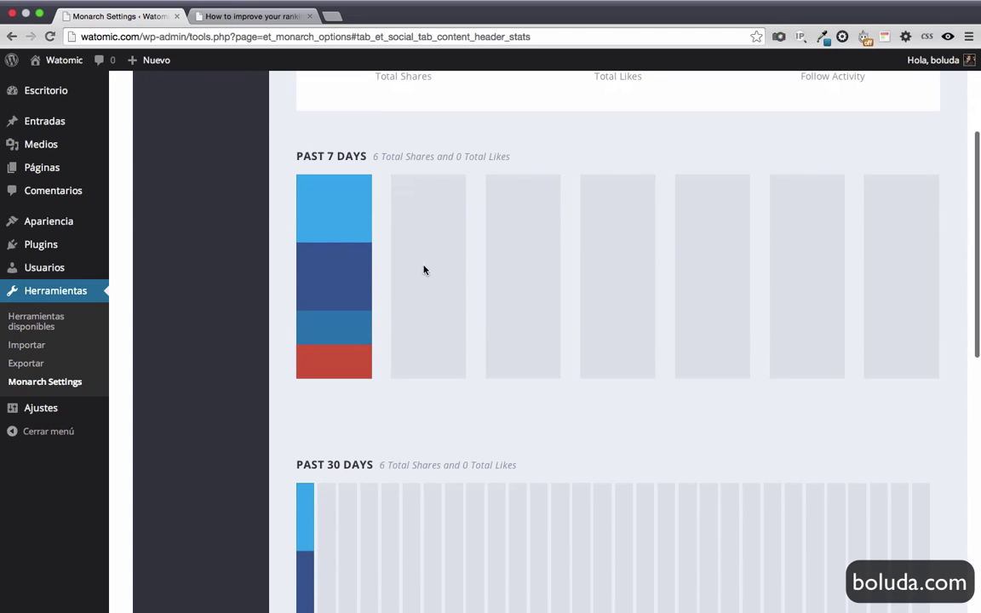
scroll(347, 406, down, 5)
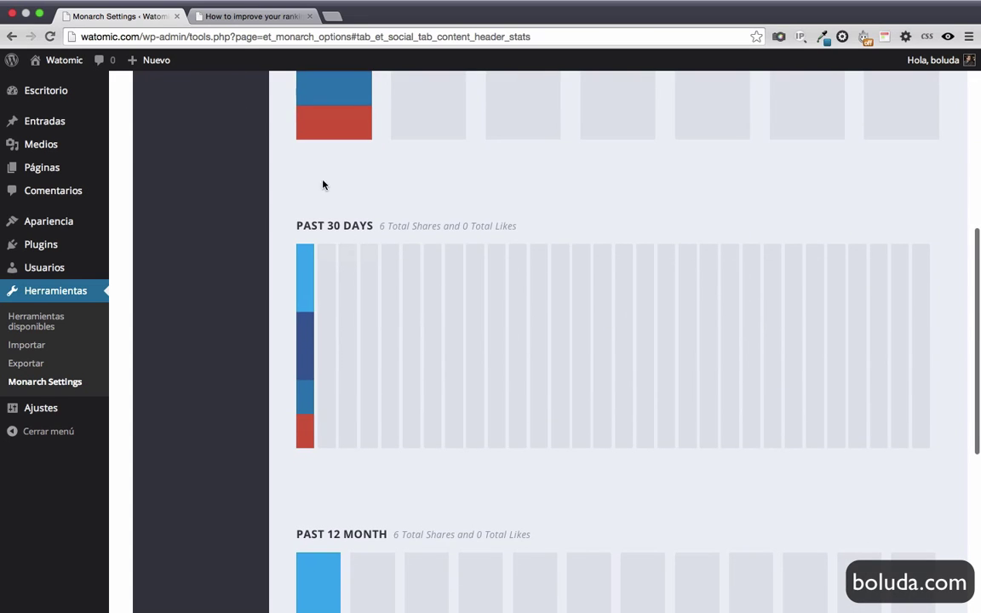
scroll(420, 223, down, 8)
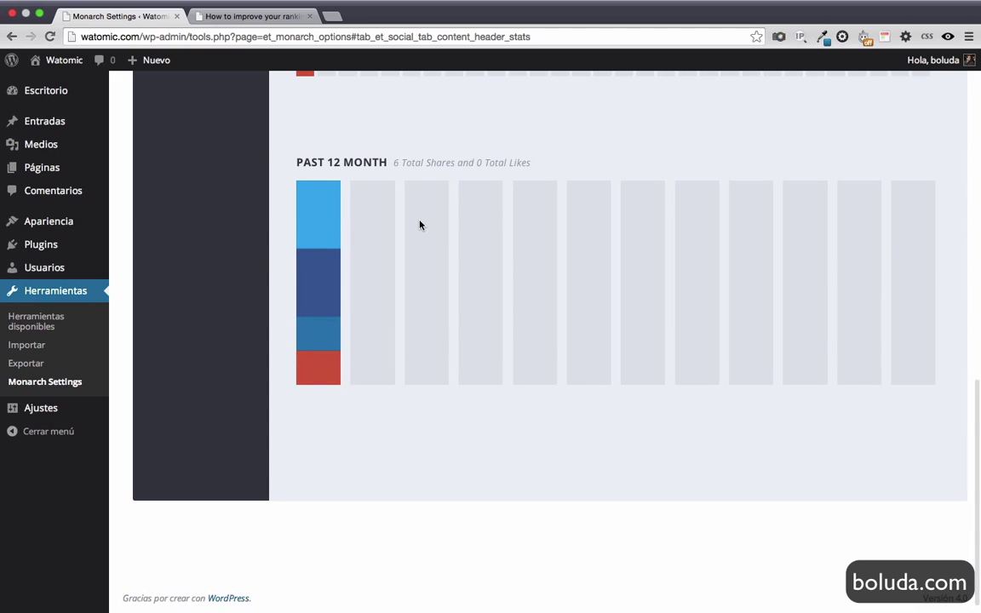
scroll(420, 224, up, 15)
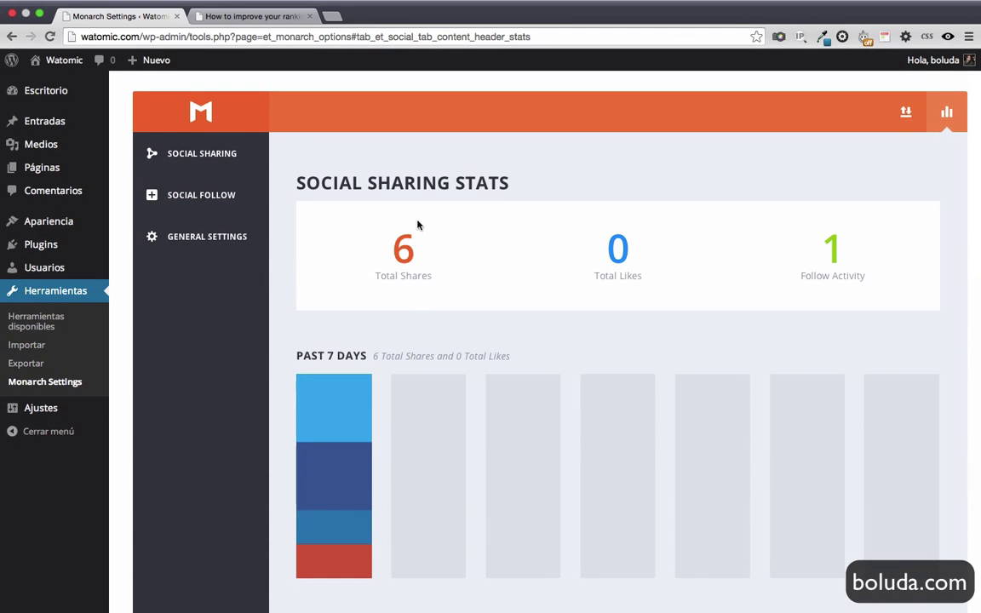
View the live post briefly and open the Monarch Plugin's settings from the list of installed plugins.
click(220, 20)
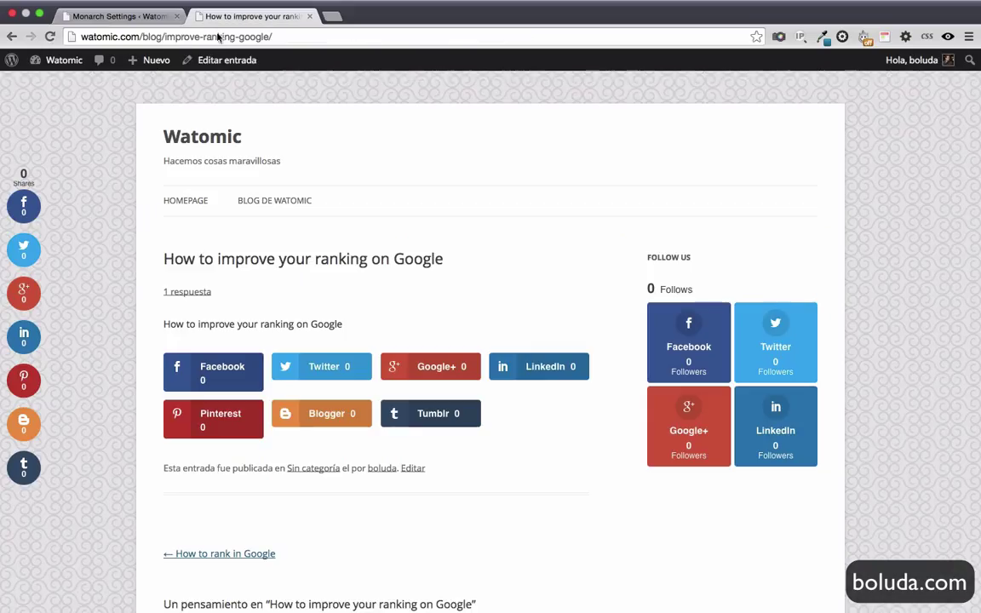
click(122, 8)
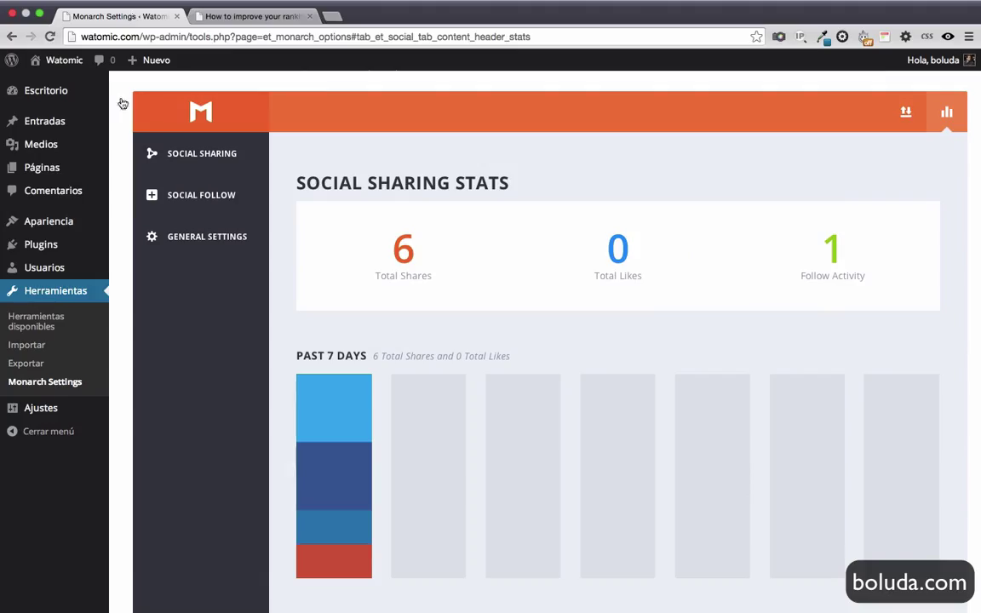
mouse_move(57, 243)
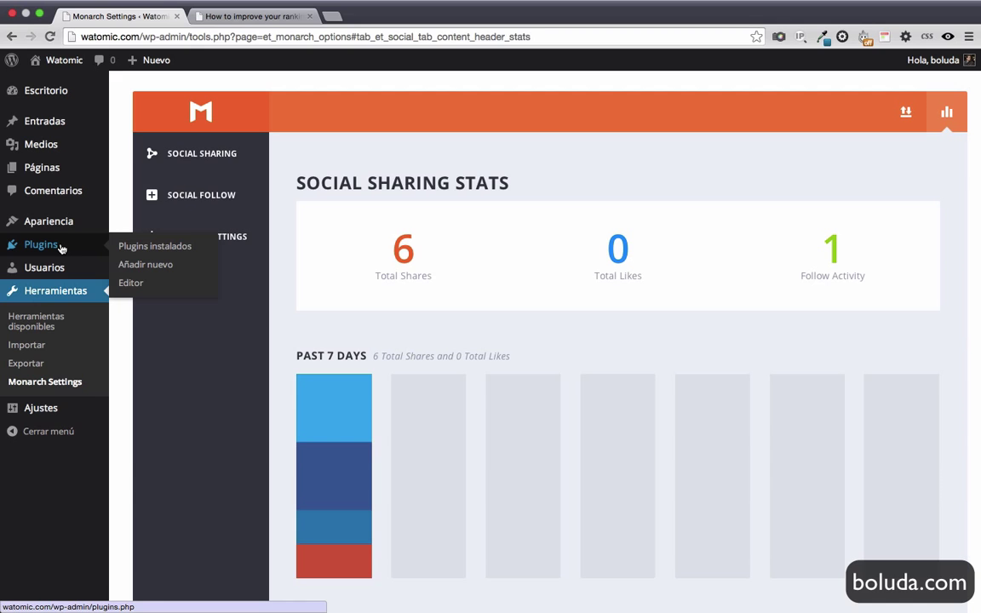
click(61, 247)
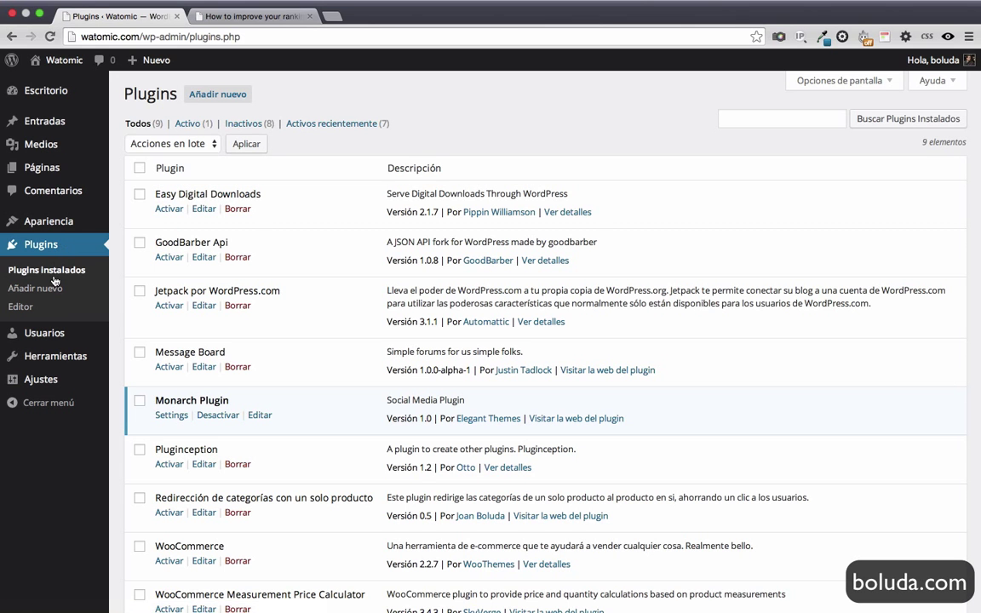
click(173, 415)
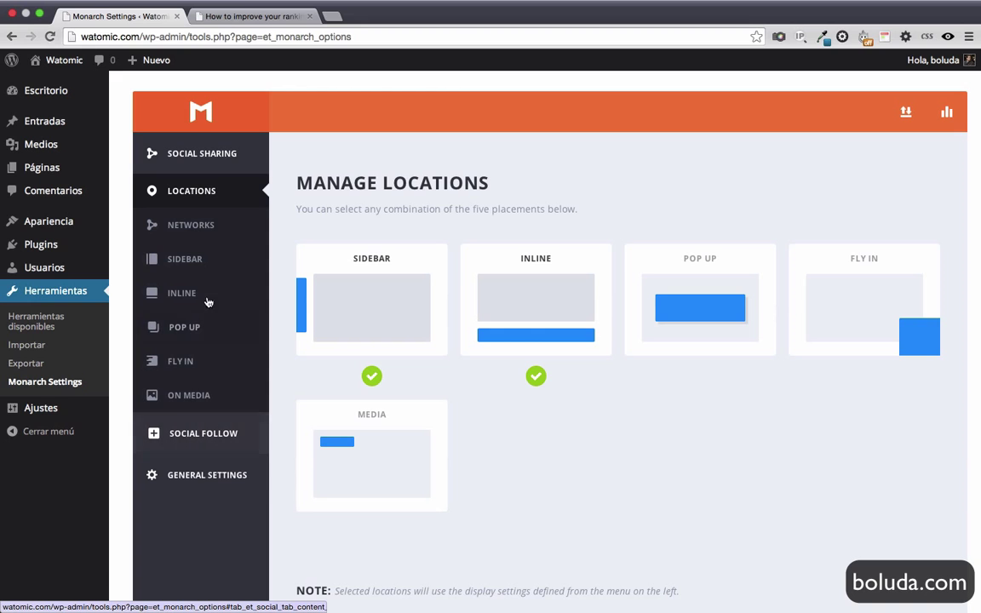
Disable Display Share Counts and Display Total Shares for the sidebar share icons, save the changes and check the live post.
click(208, 259)
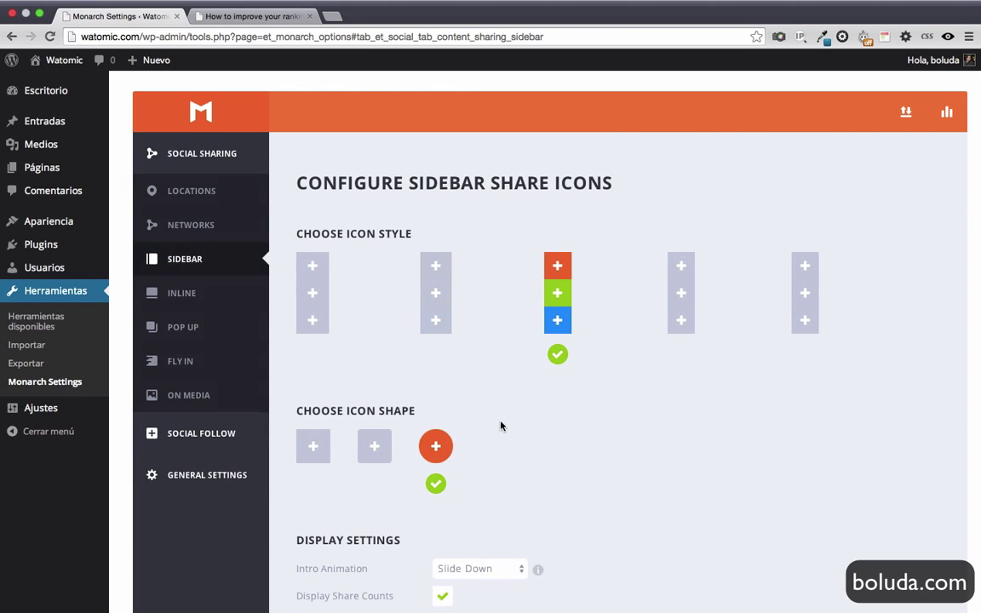
scroll(501, 426, down, 3)
scroll(490, 414, down, 3)
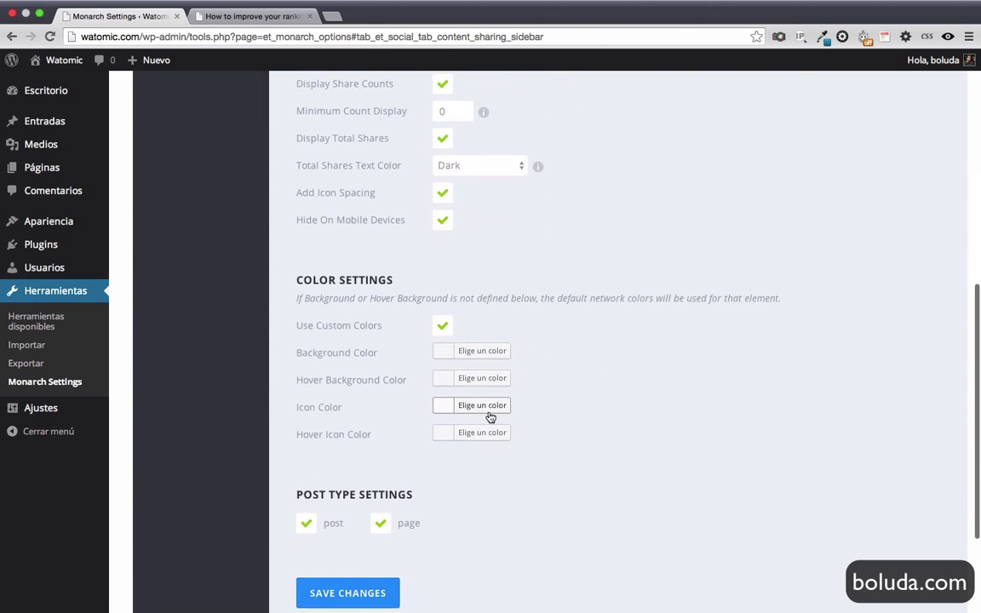
scroll(491, 417, up, 3)
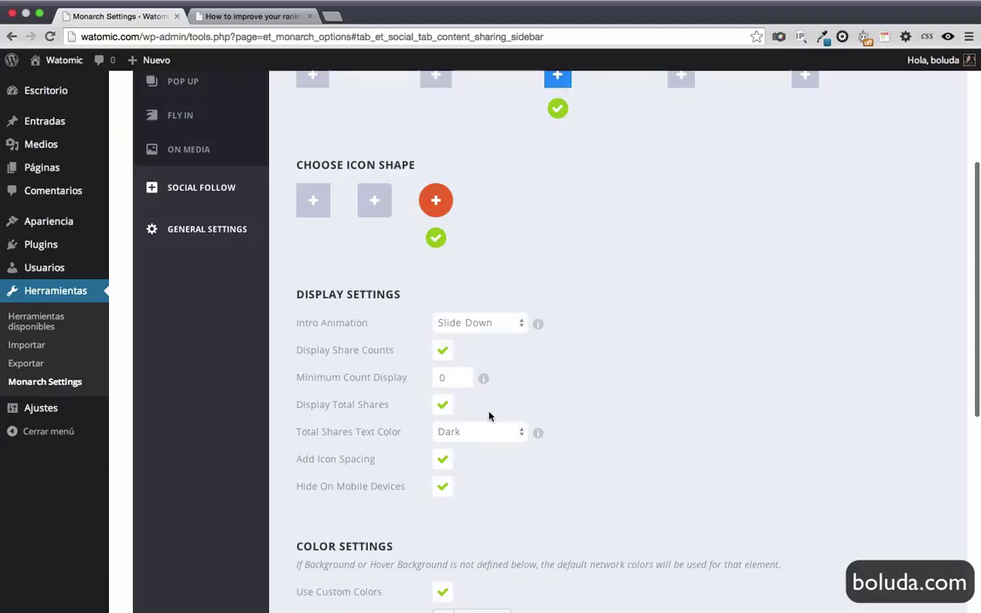
click(440, 350)
click(445, 378)
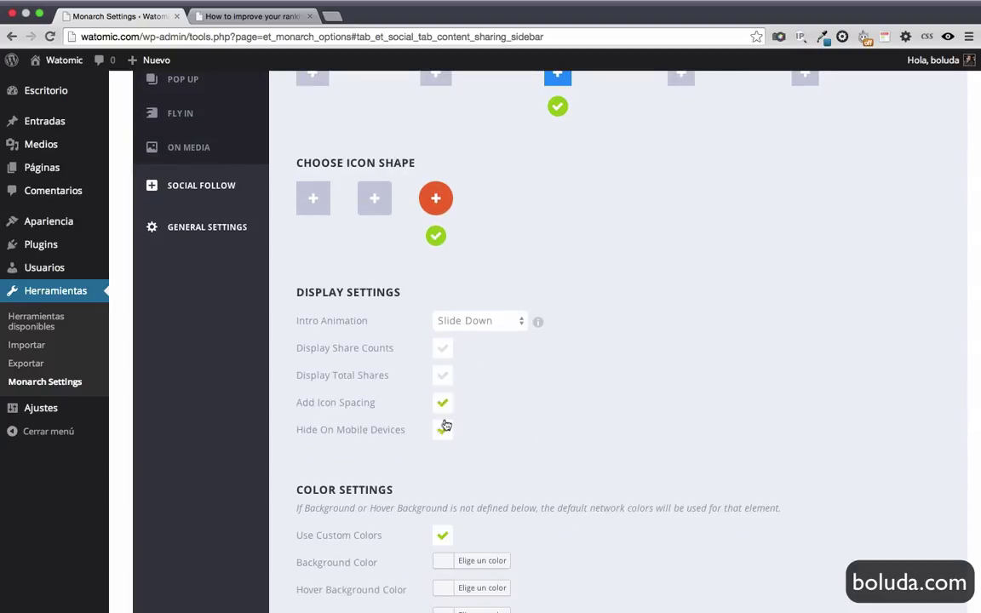
click(445, 403)
scroll(480, 400, down, 5)
click(364, 433)
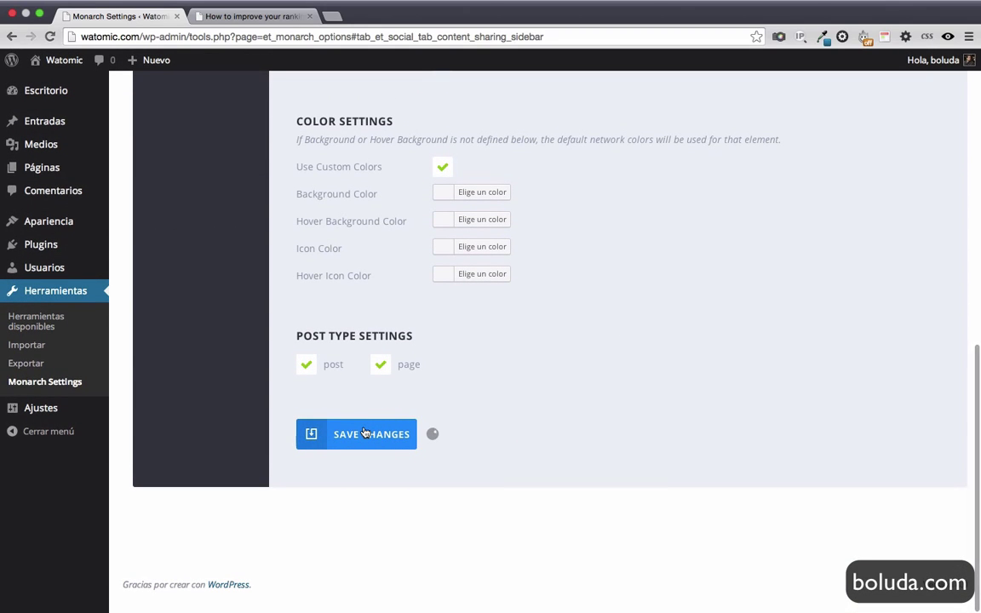
click(238, 17)
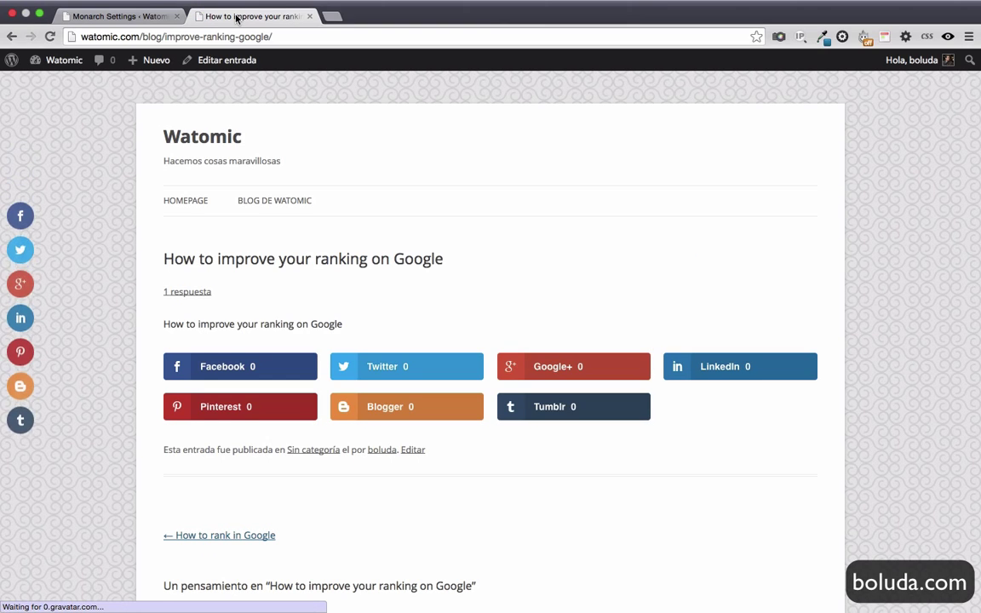
Remove Pinterest, Blogger and Tumblr from the Social Sharing networks, save the changes and reload the live post.
click(111, 23)
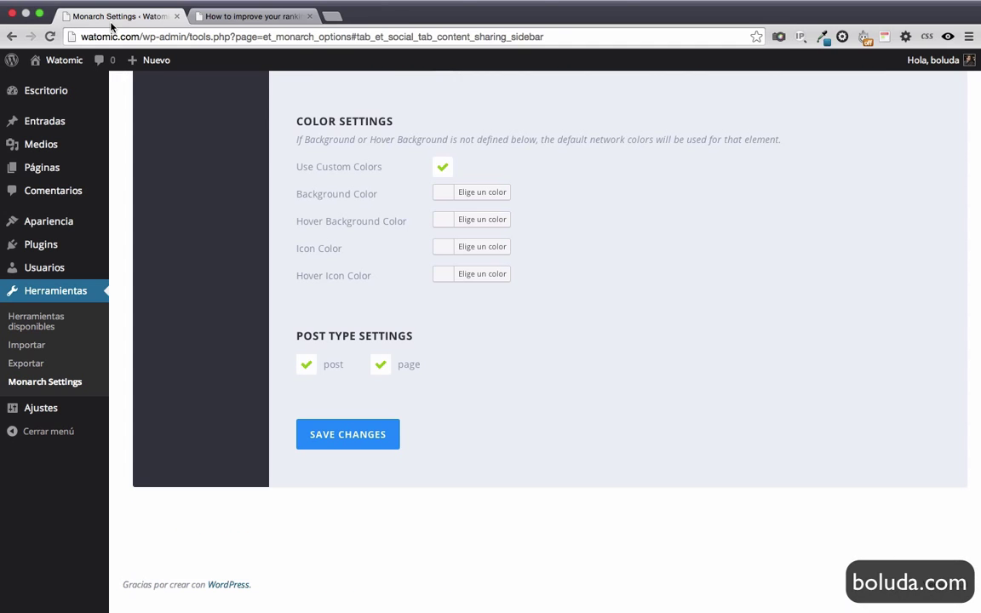
scroll(157, 68, up, 10)
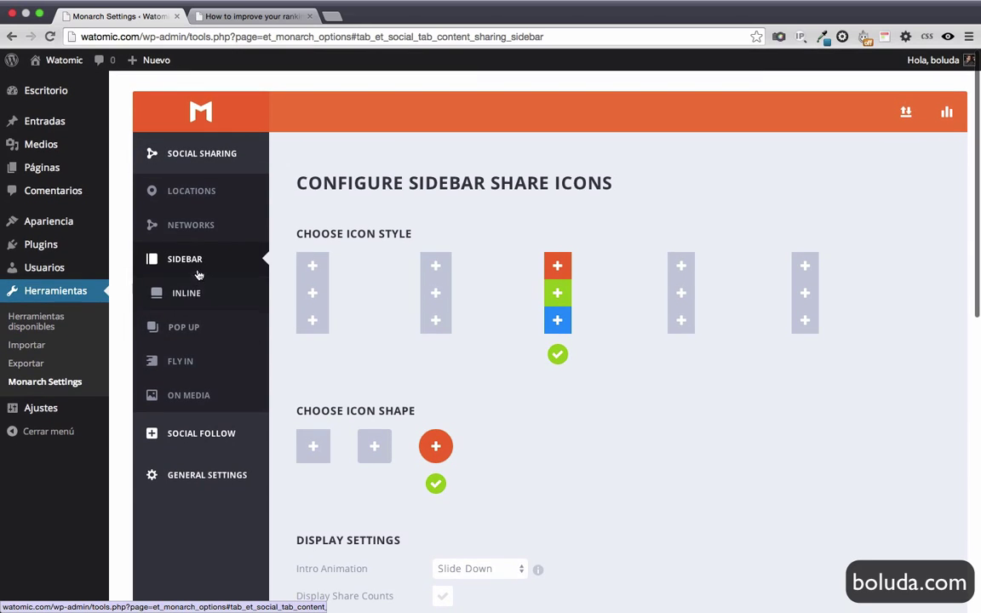
click(198, 228)
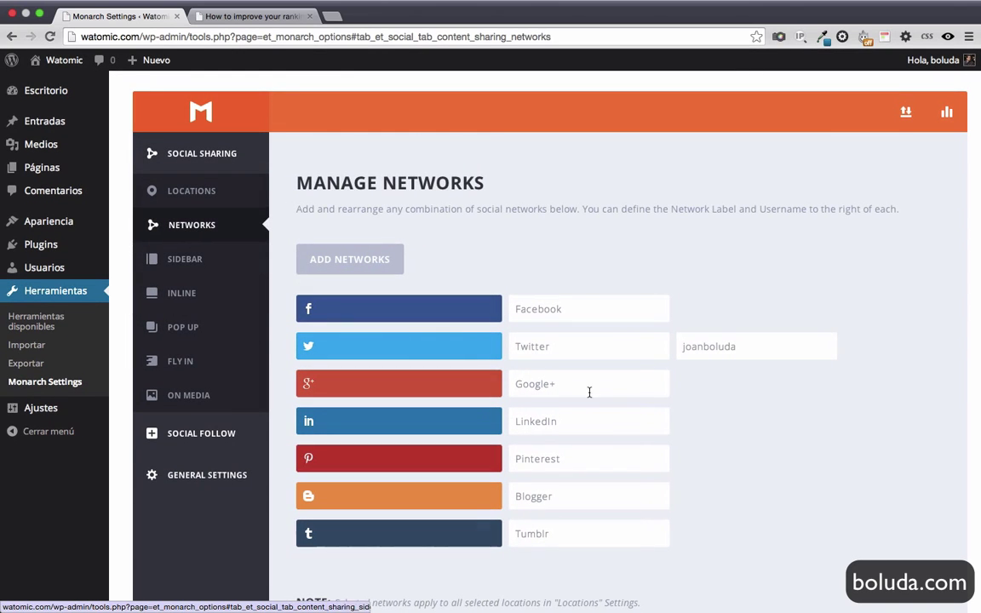
click(492, 461)
click(493, 461)
click(492, 461)
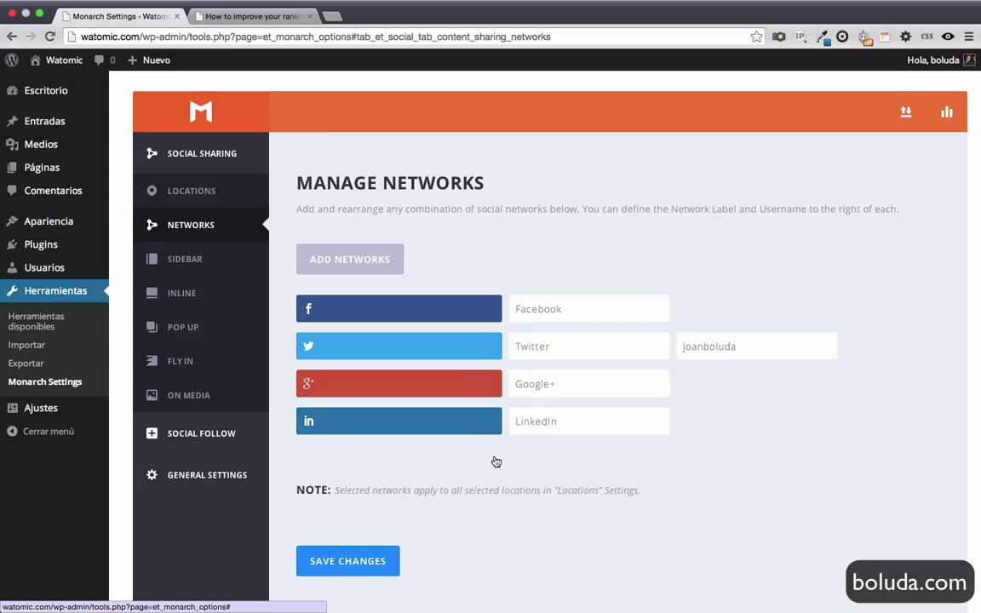
click(345, 556)
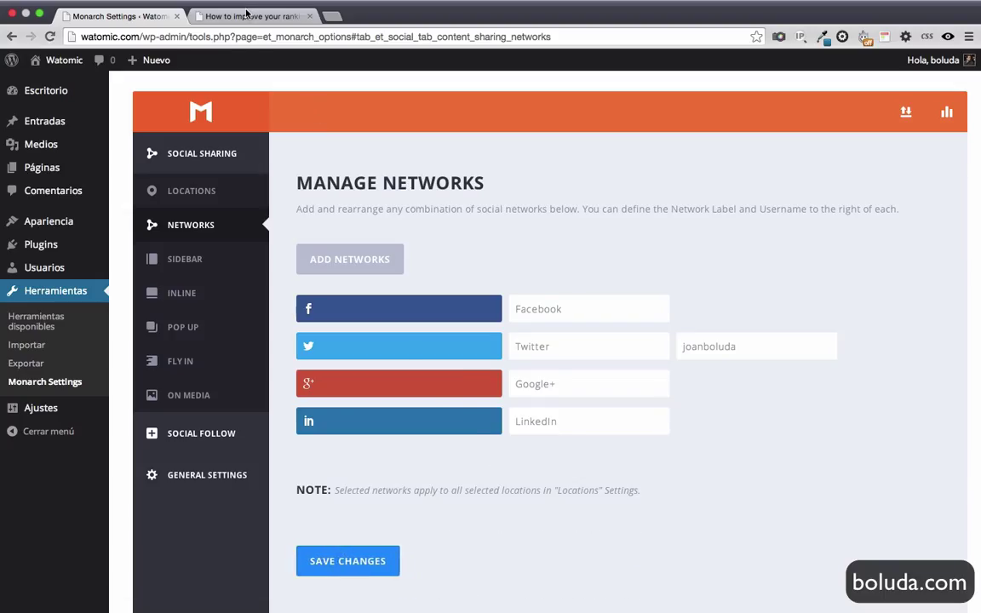
click(246, 15)
click(48, 36)
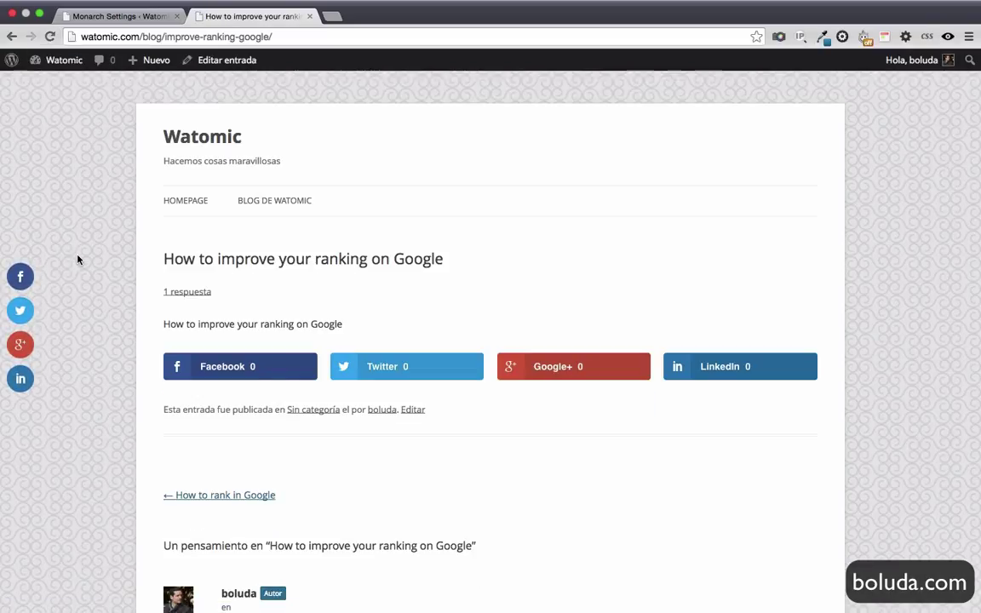
Record the live post's network activity in the developer tools by reloading it, and check the request, size and load-time totals.
key(super+alt+i)
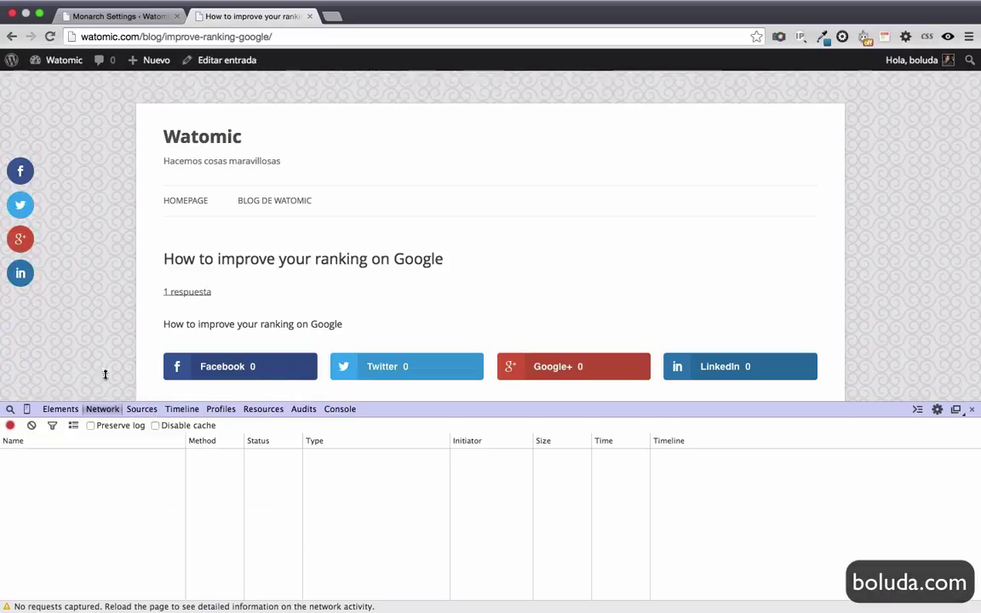
click(51, 36)
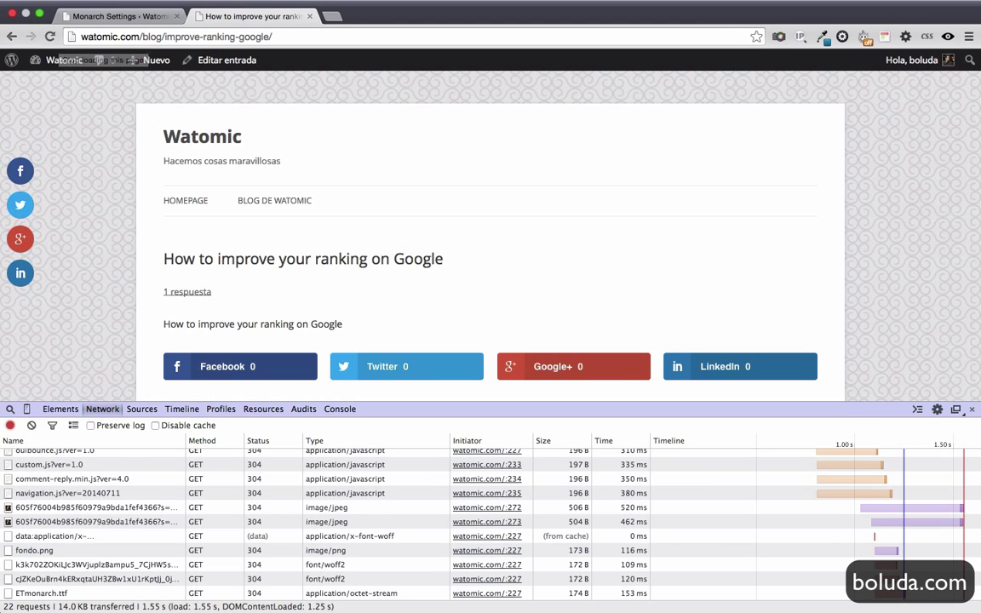
mouse_move(5, 606)
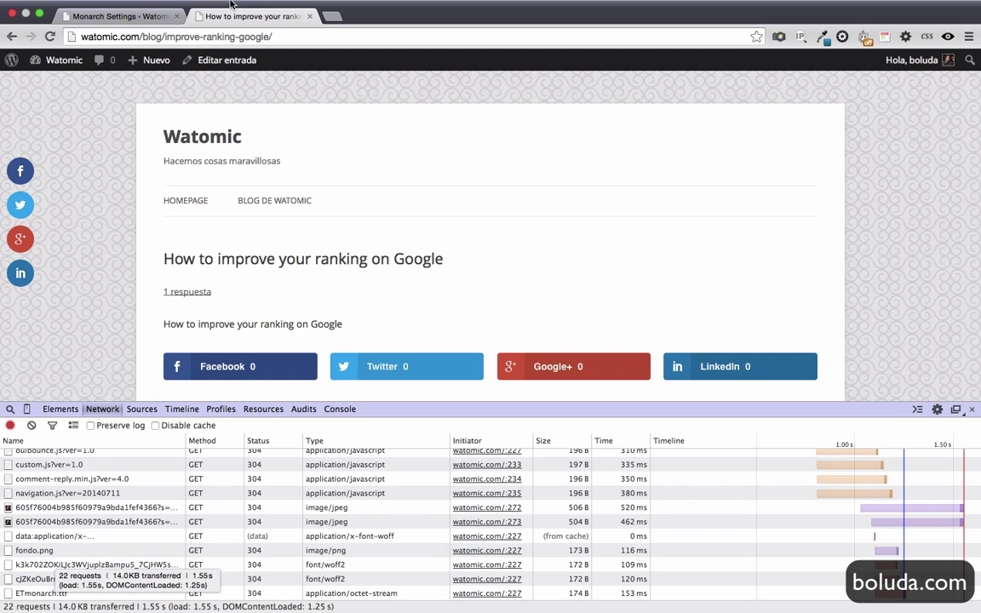
Deactivate the Monarch Plugin in the site's list of installed plugins.
click(132, 26)
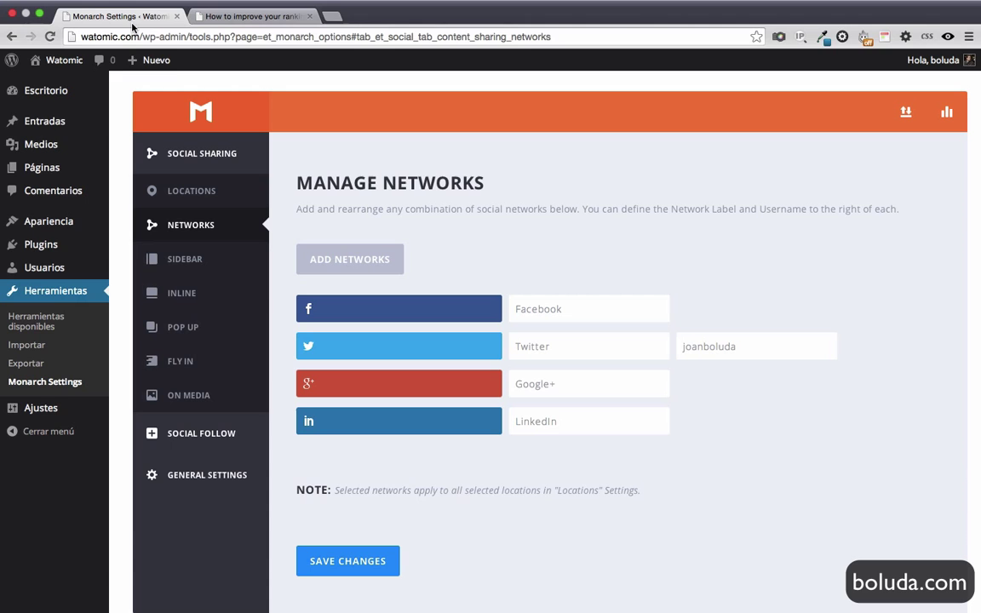
click(43, 247)
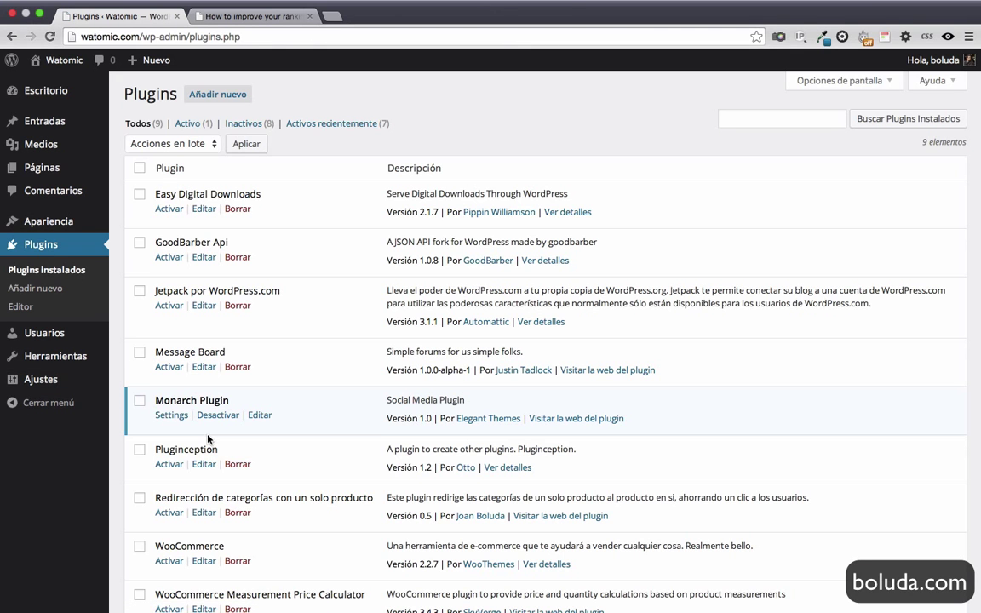
click(219, 416)
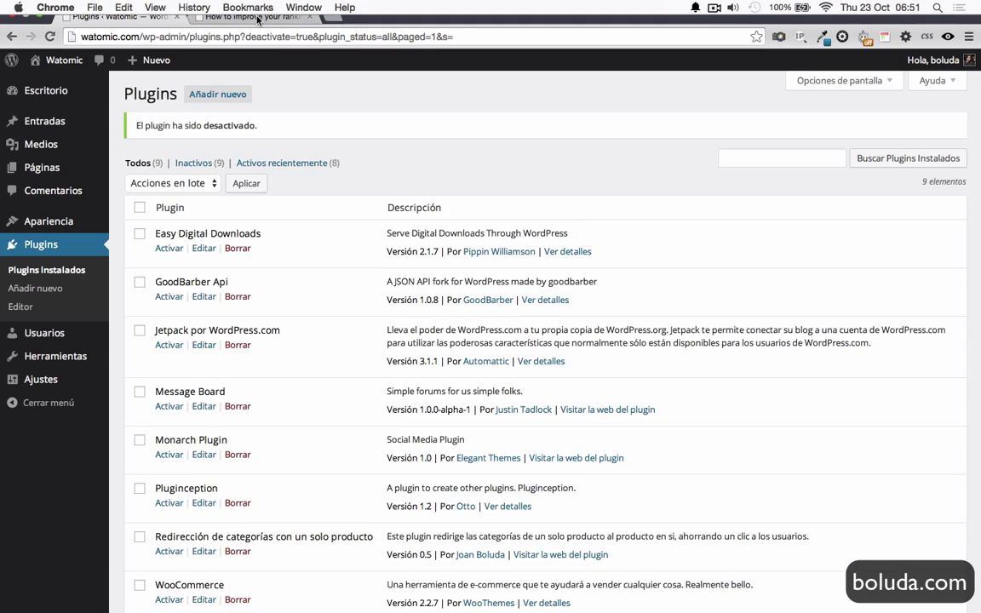
Duplicate the live post's tab and record the reloaded copy's network activity with Monarch deactivated.
click(257, 17)
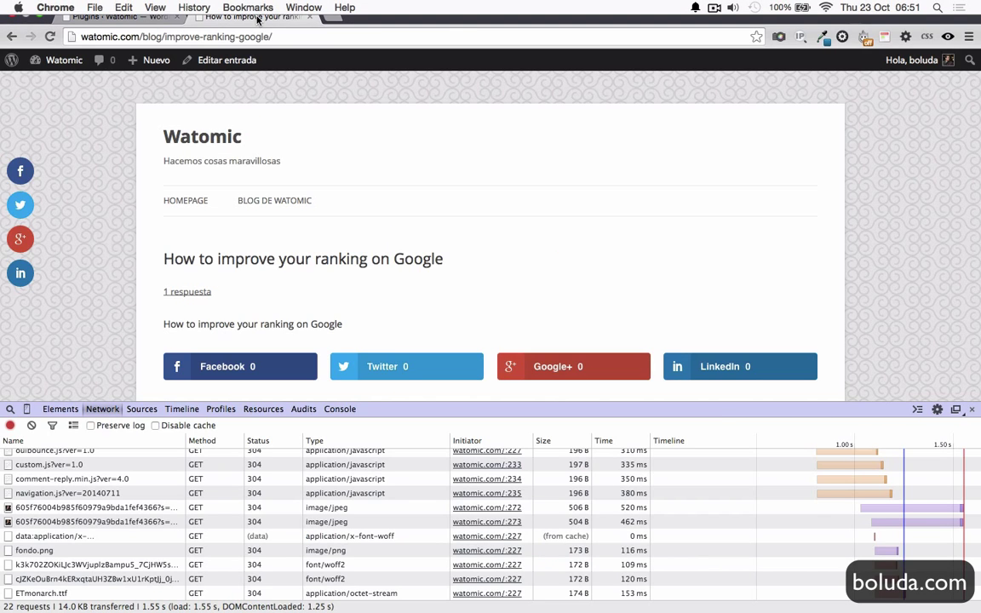
right_click(258, 17)
click(299, 59)
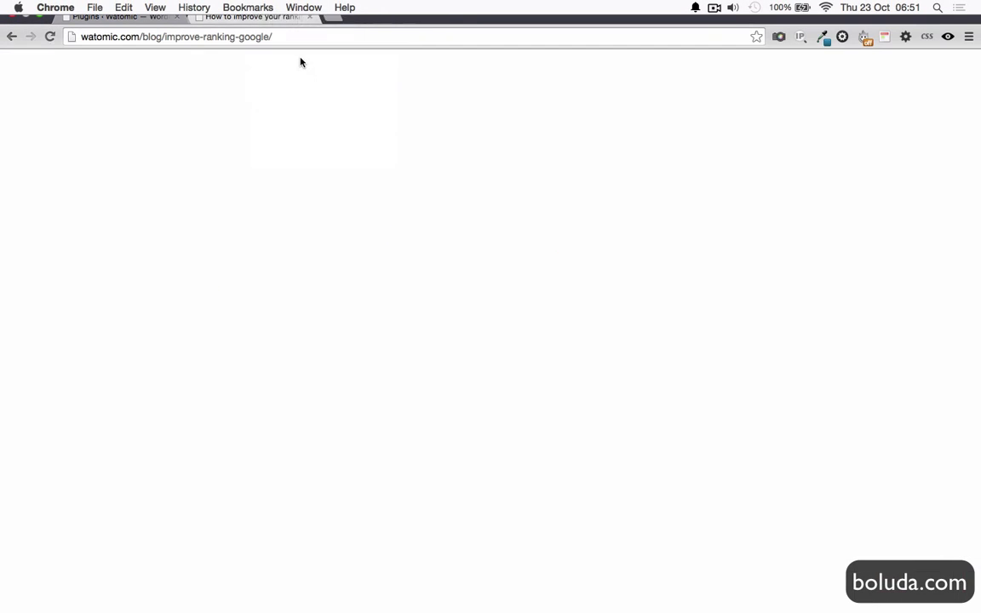
key(super+r)
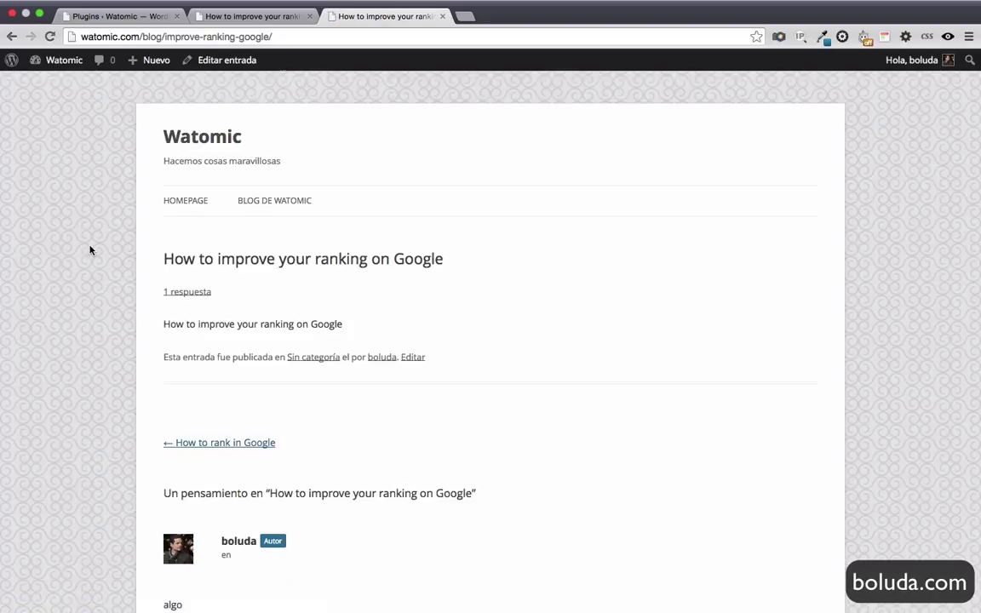
key(super+alt+i)
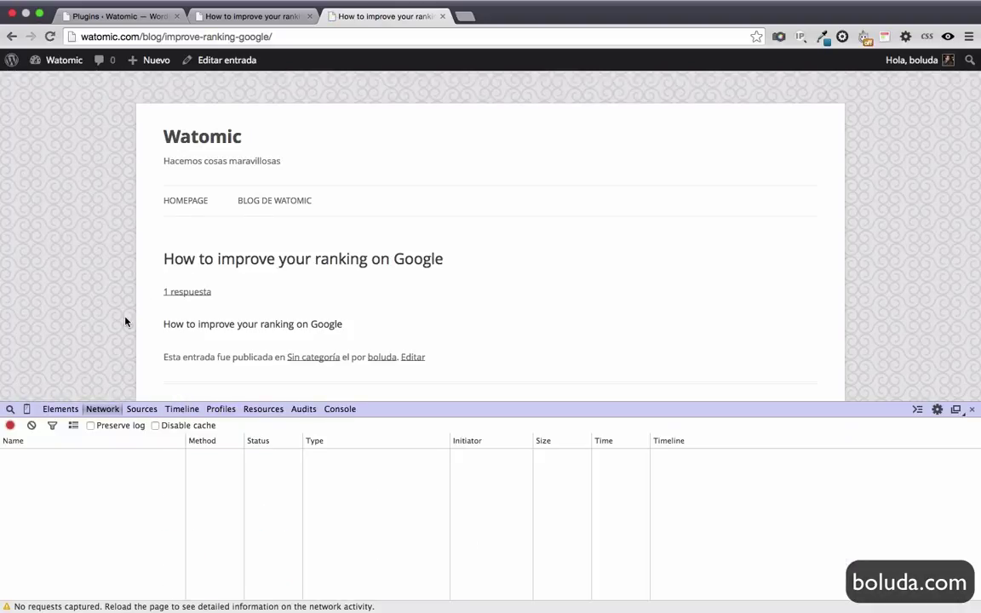
click(50, 37)
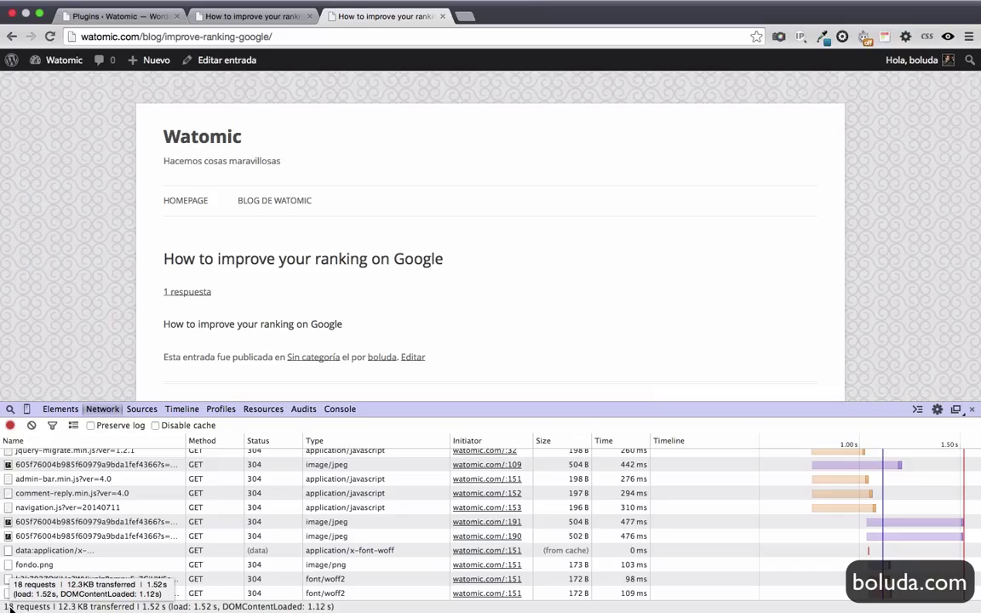
Compare the network request, transfer size and load-time totals between the post's copies with and without Monarch.
key(ctrl+shift+Tab)
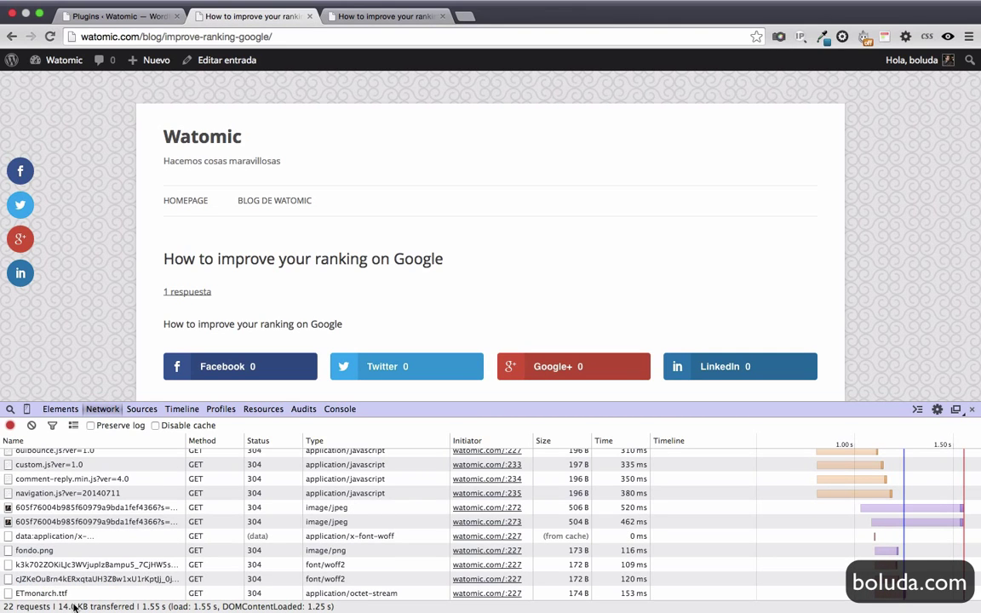
click(369, 10)
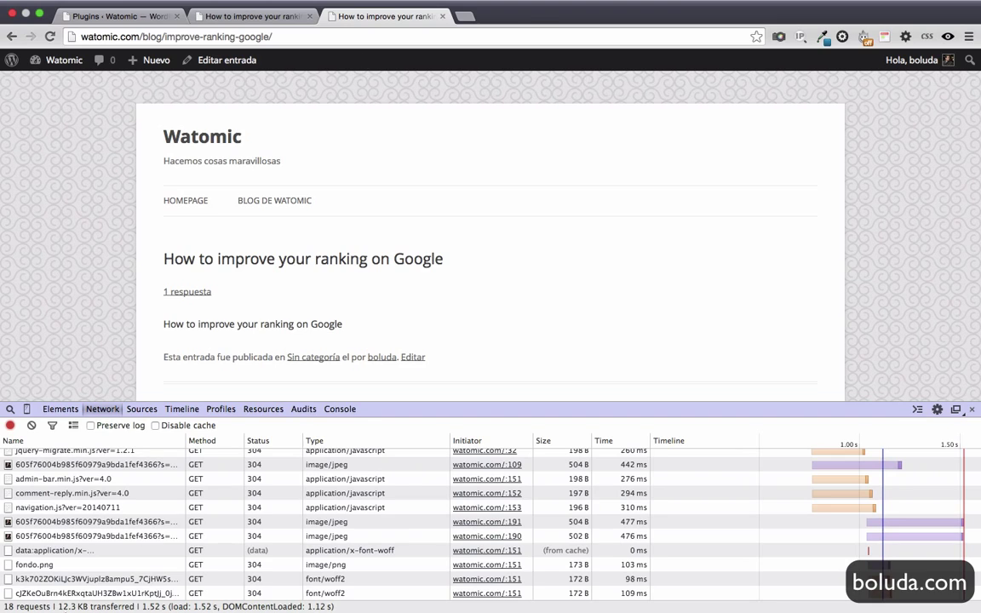
click(226, 16)
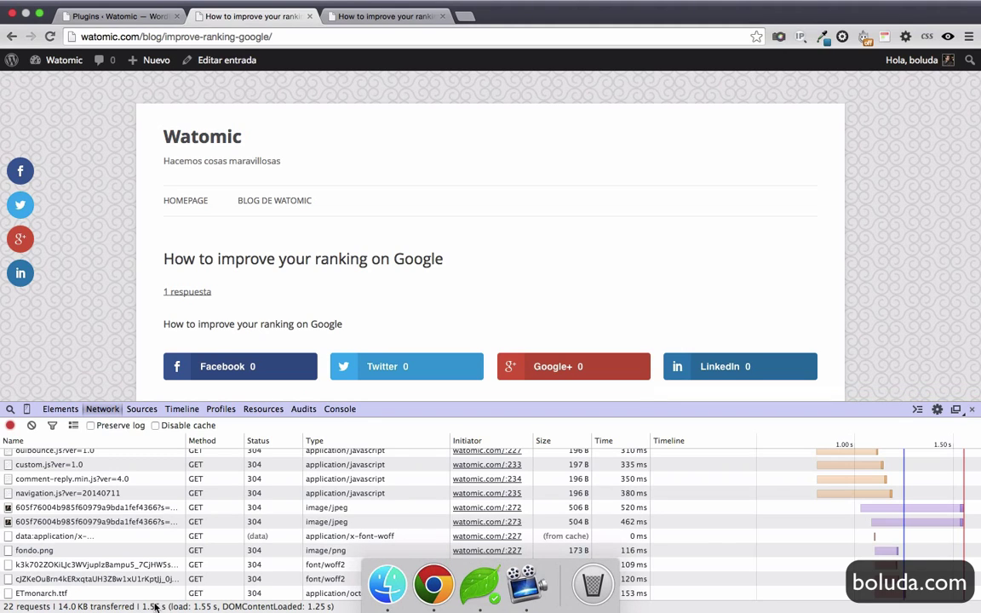
click(371, 17)
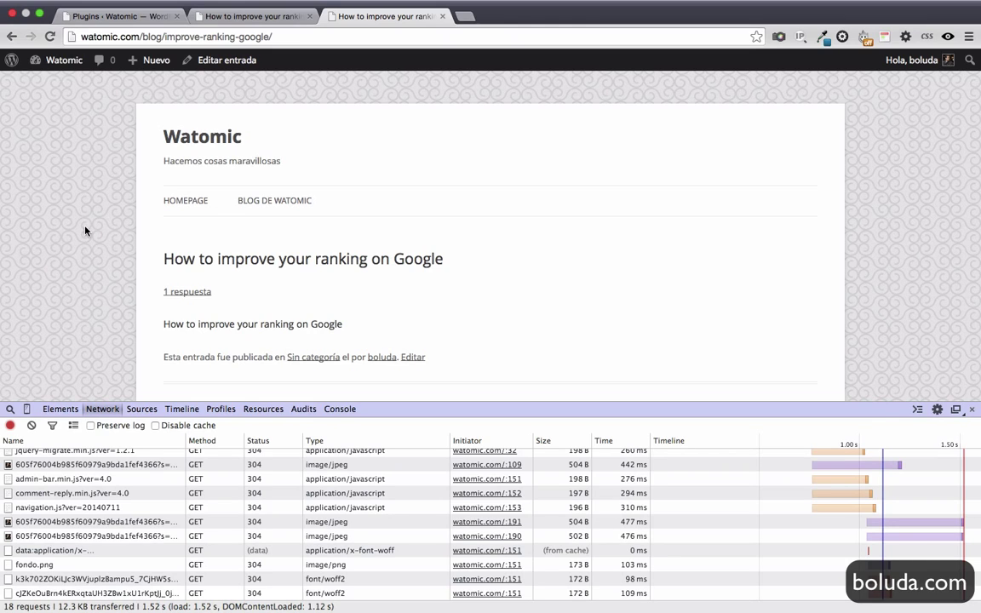
click(263, 18)
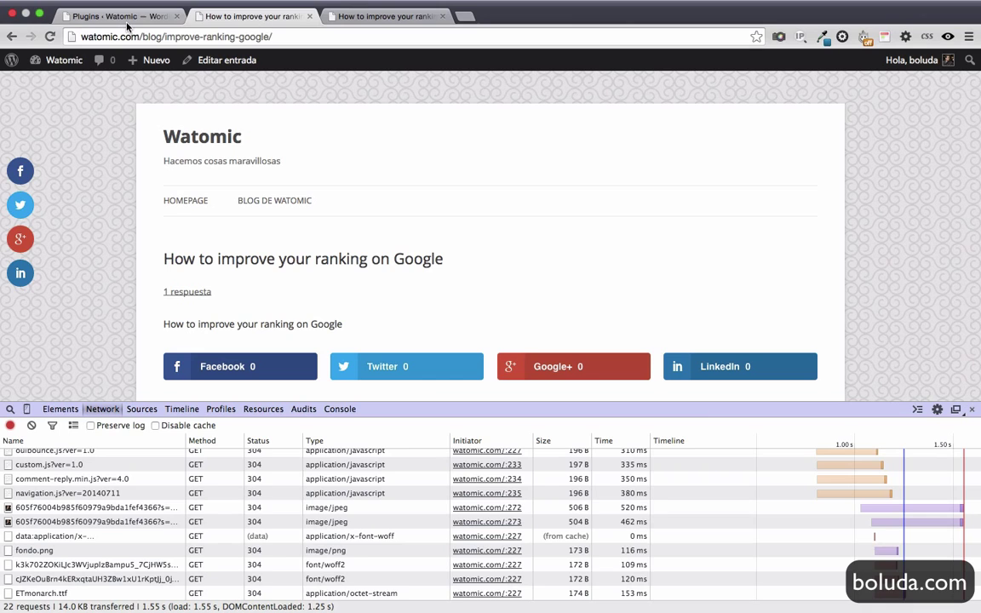
Revisit the list of installed plugins, then return to the post copy with share icons and close its developer tools.
click(121, 19)
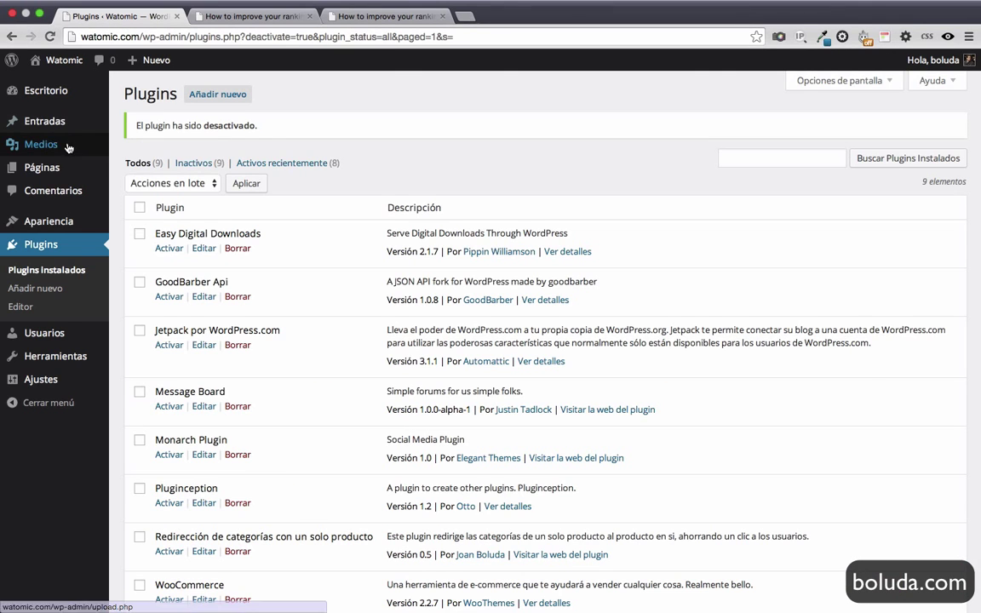
click(280, 20)
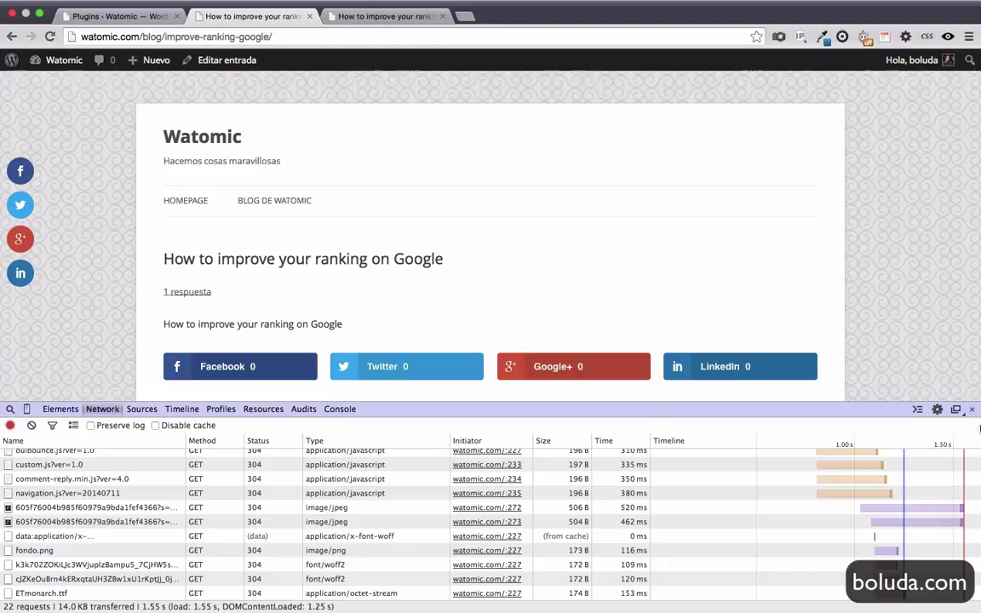
click(975, 414)
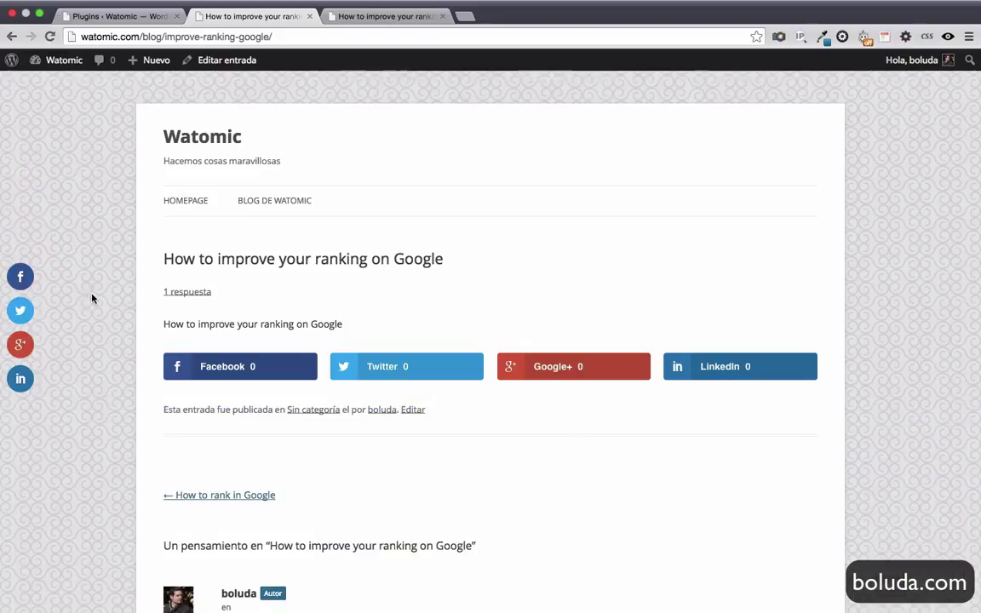